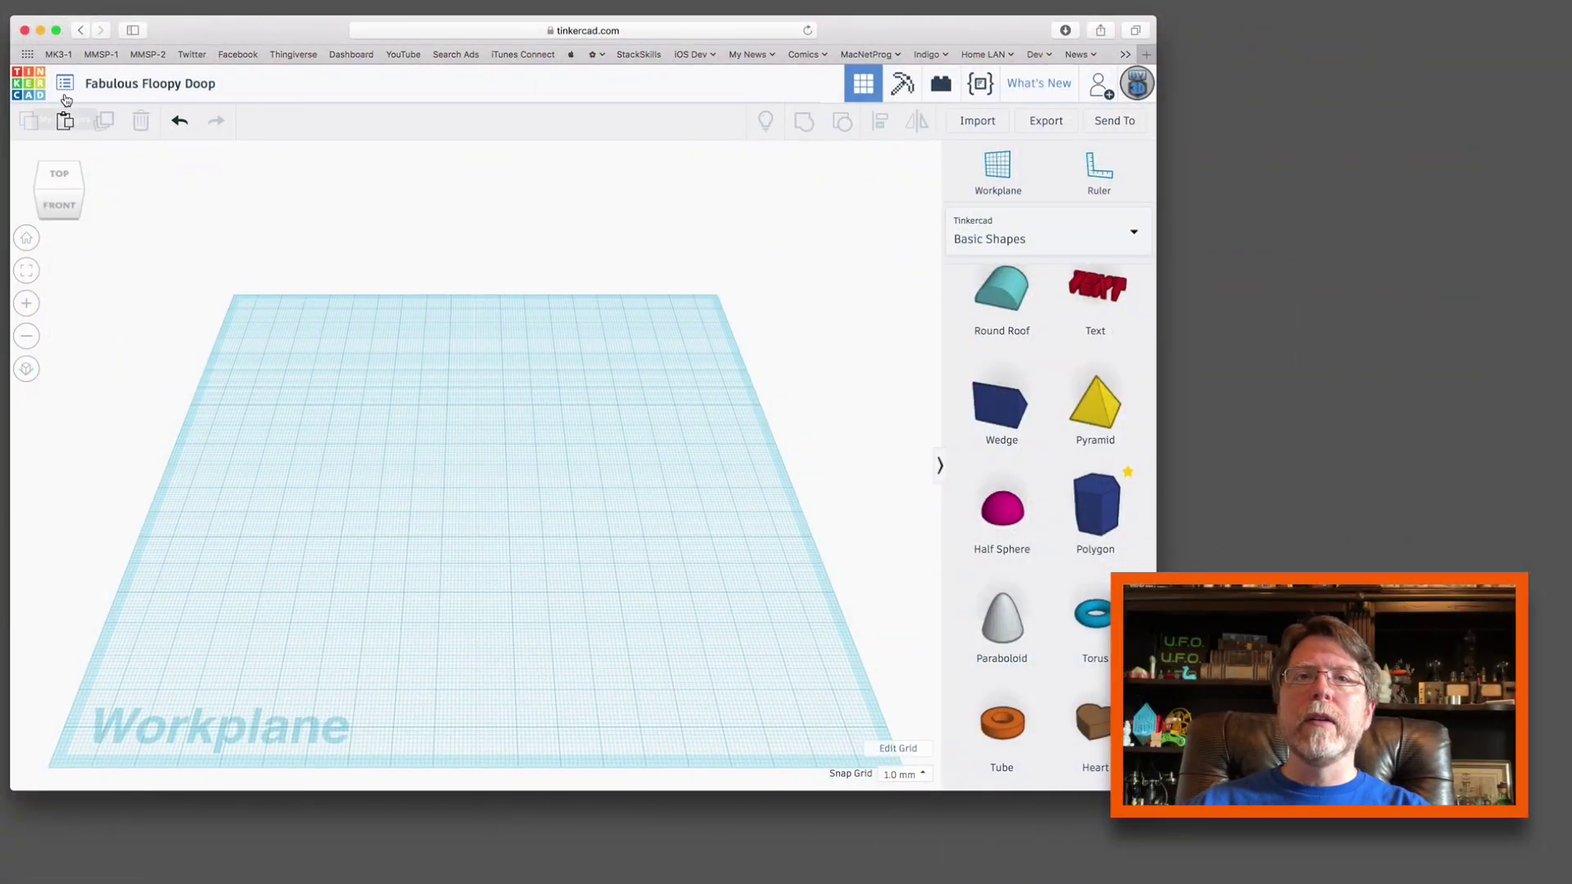
- Rename the design as "Bed Adjustment Gear"
click(188, 93)
text(Be)
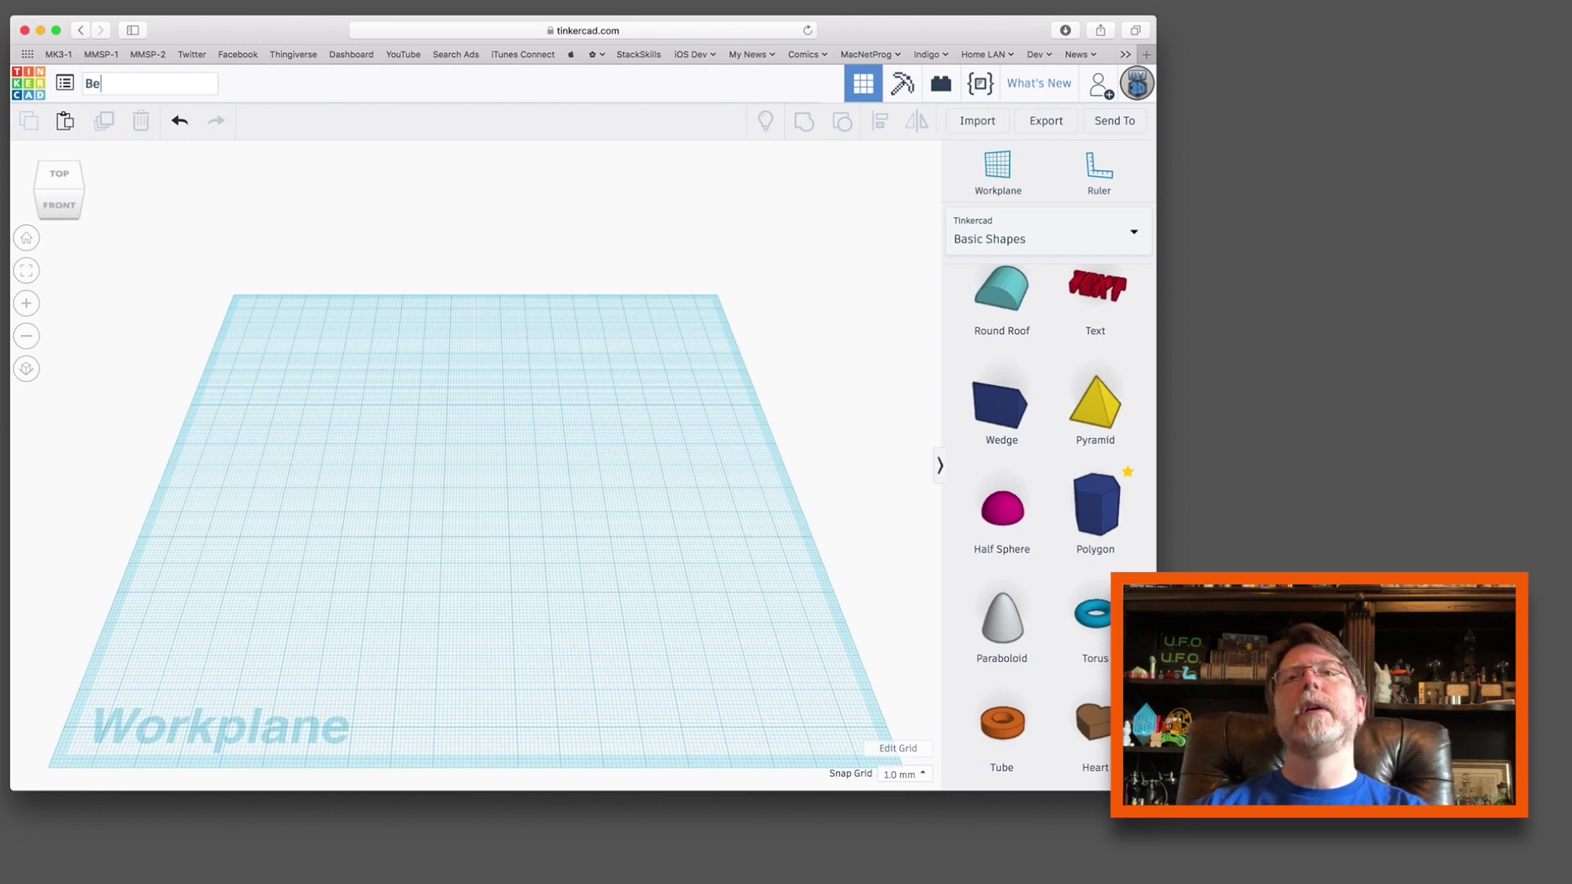
text(d Adjustment G)
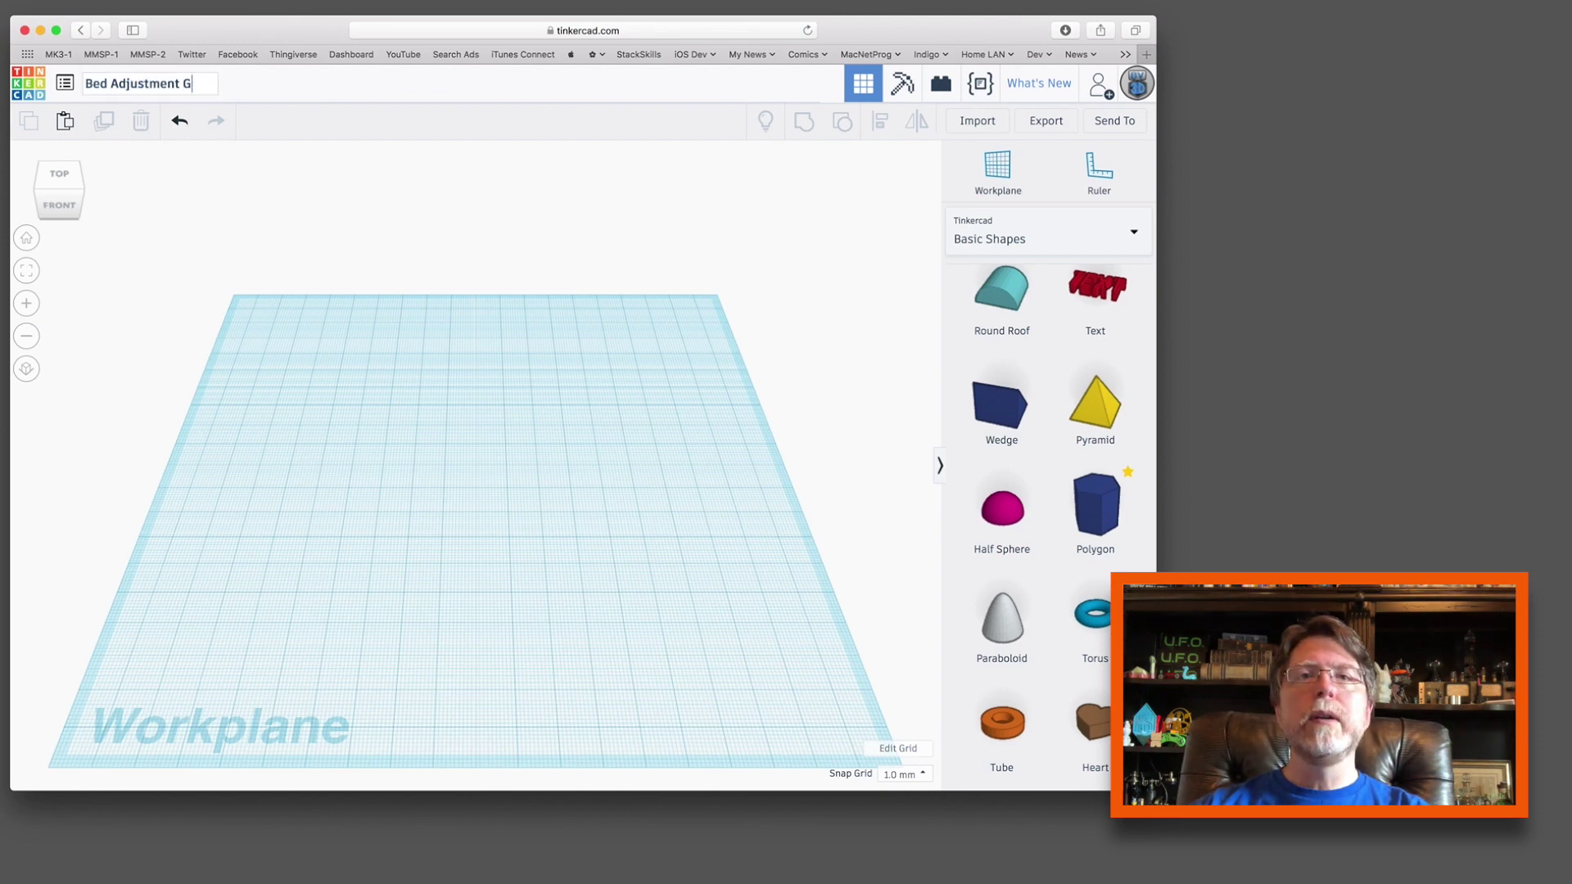
text(ear)
key(Return)
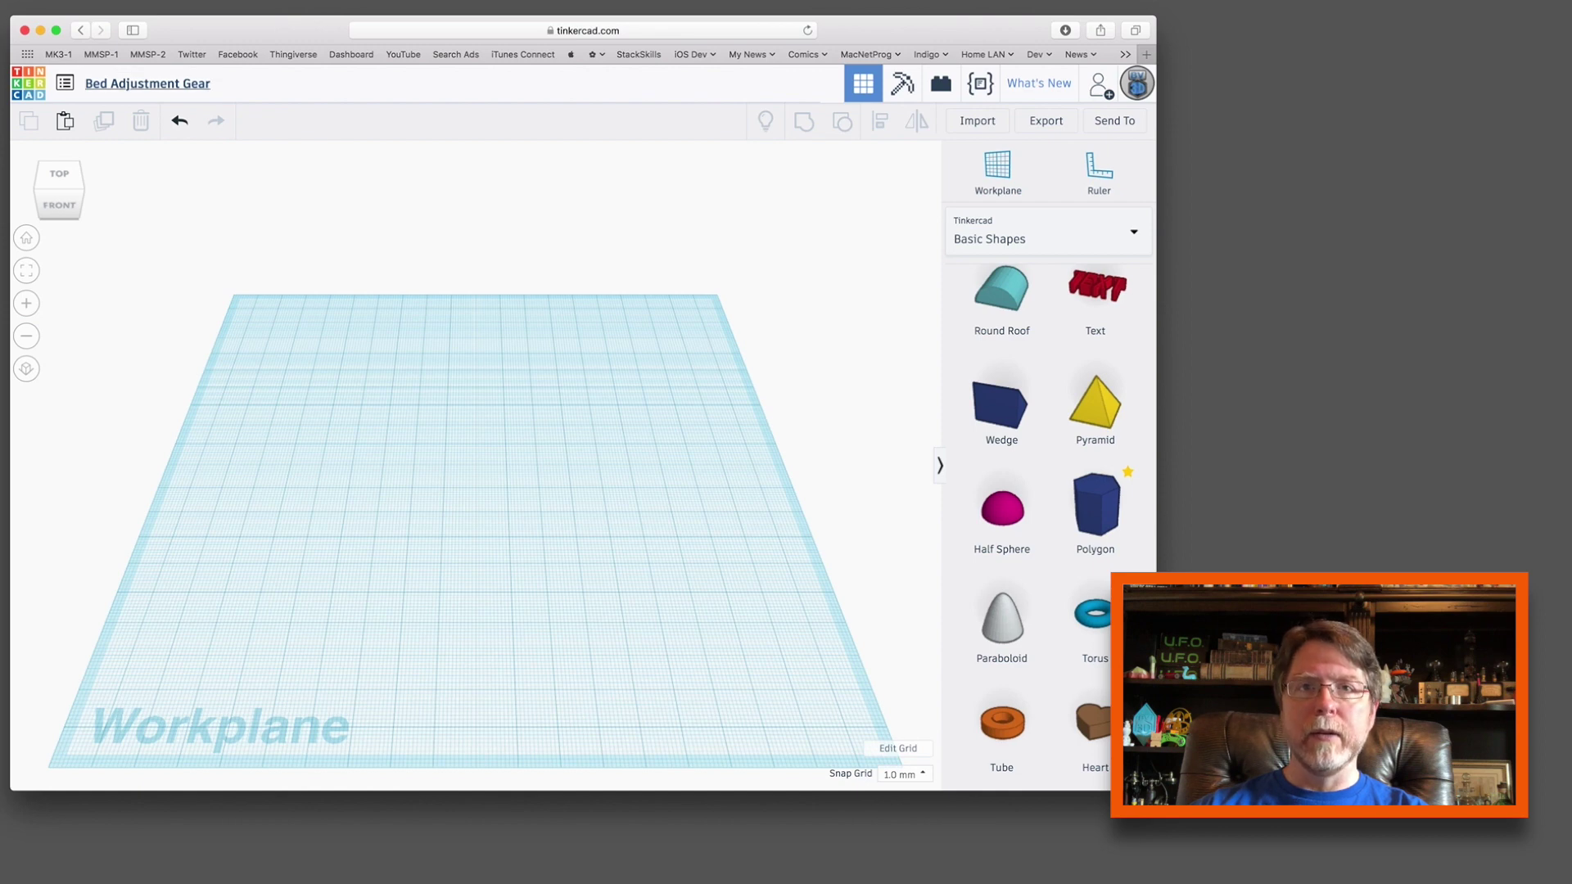
- Place a Gear from the full set of shape generators near the middle of the workplane
scroll(1015, 324, up, 5)
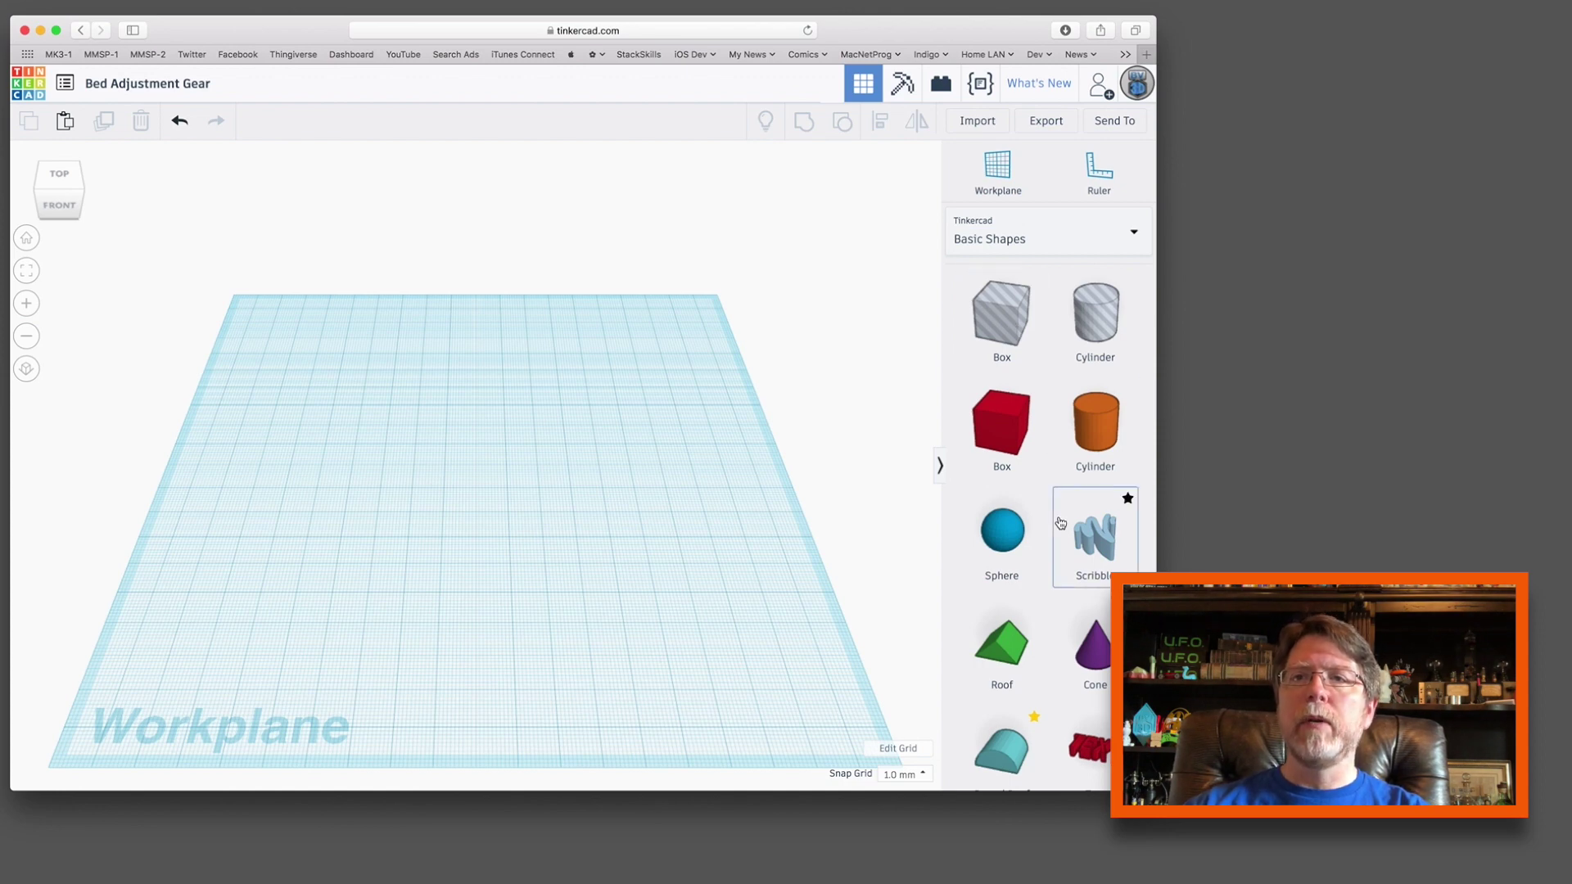
click(1019, 251)
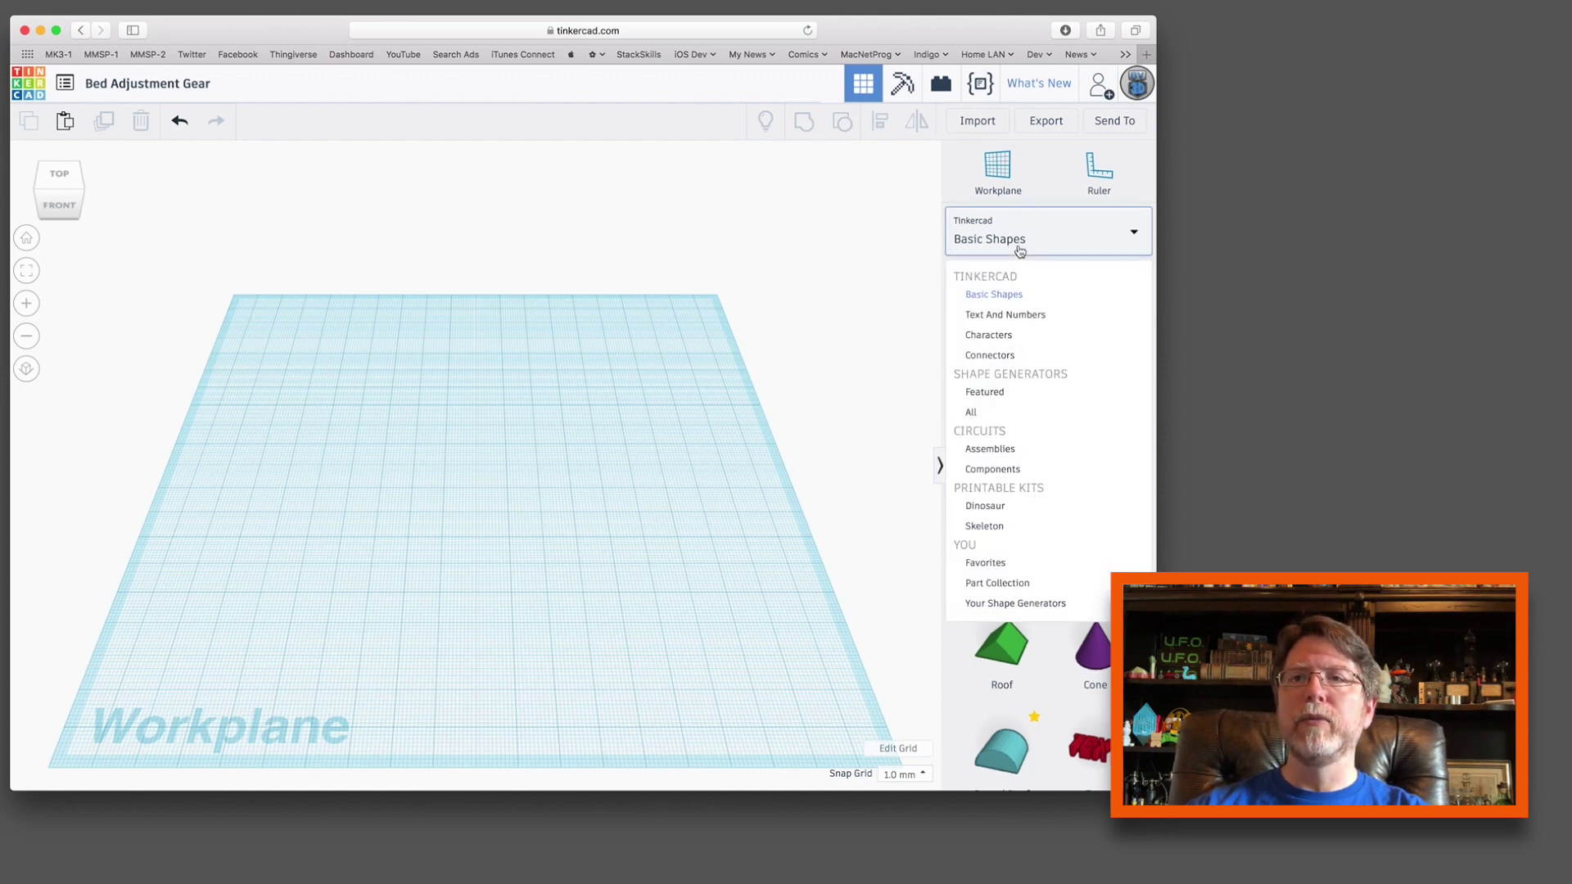
click(992, 410)
scroll(1000, 535, down, 3)
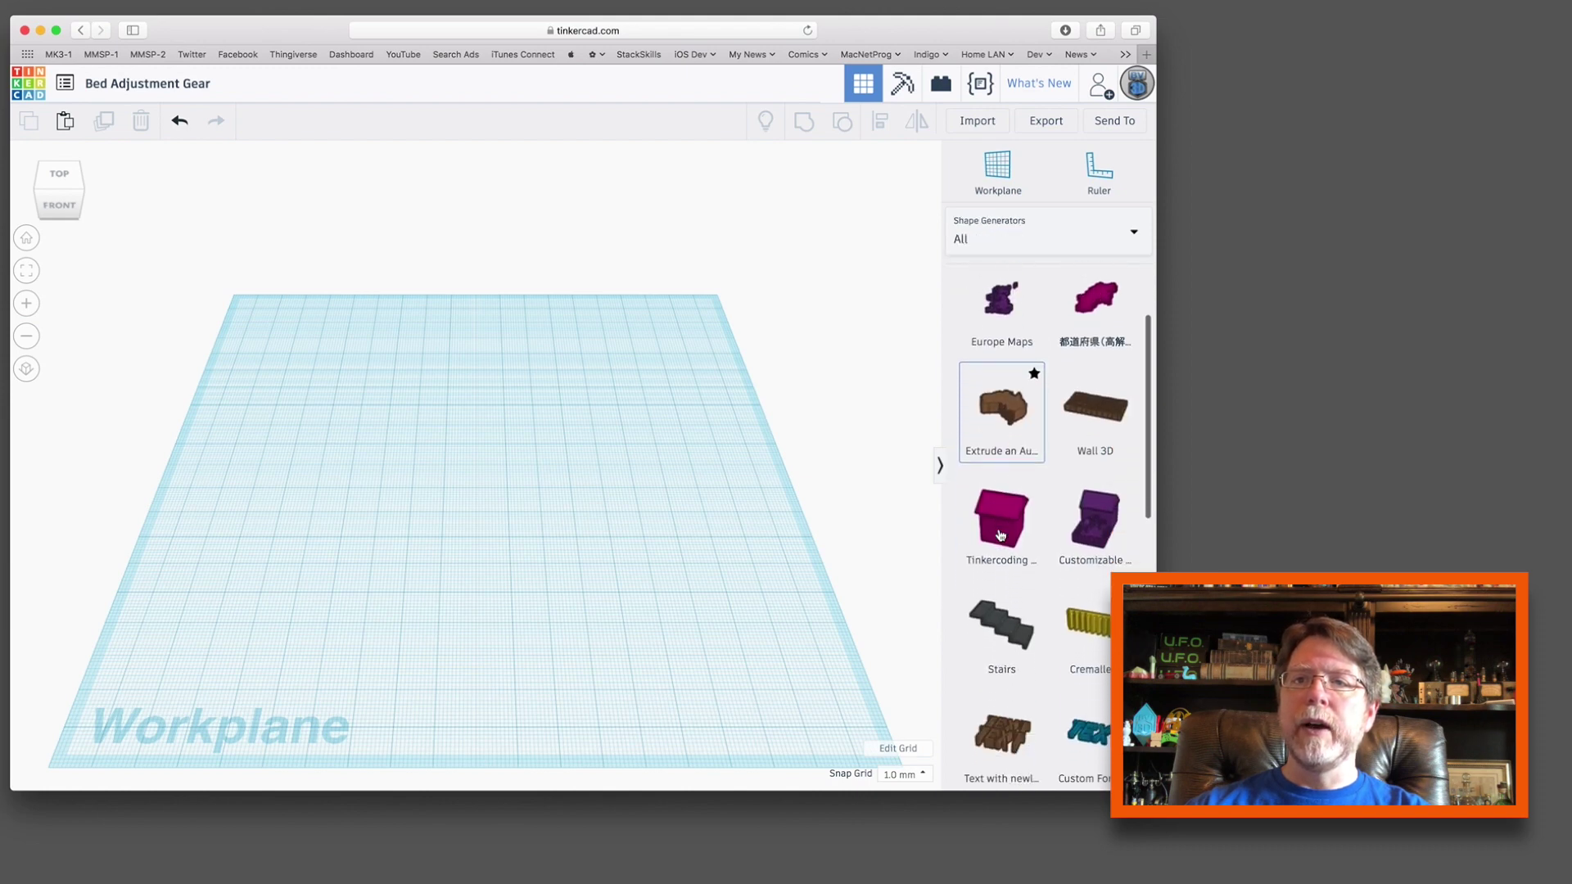
scroll(1000, 536, down, 15)
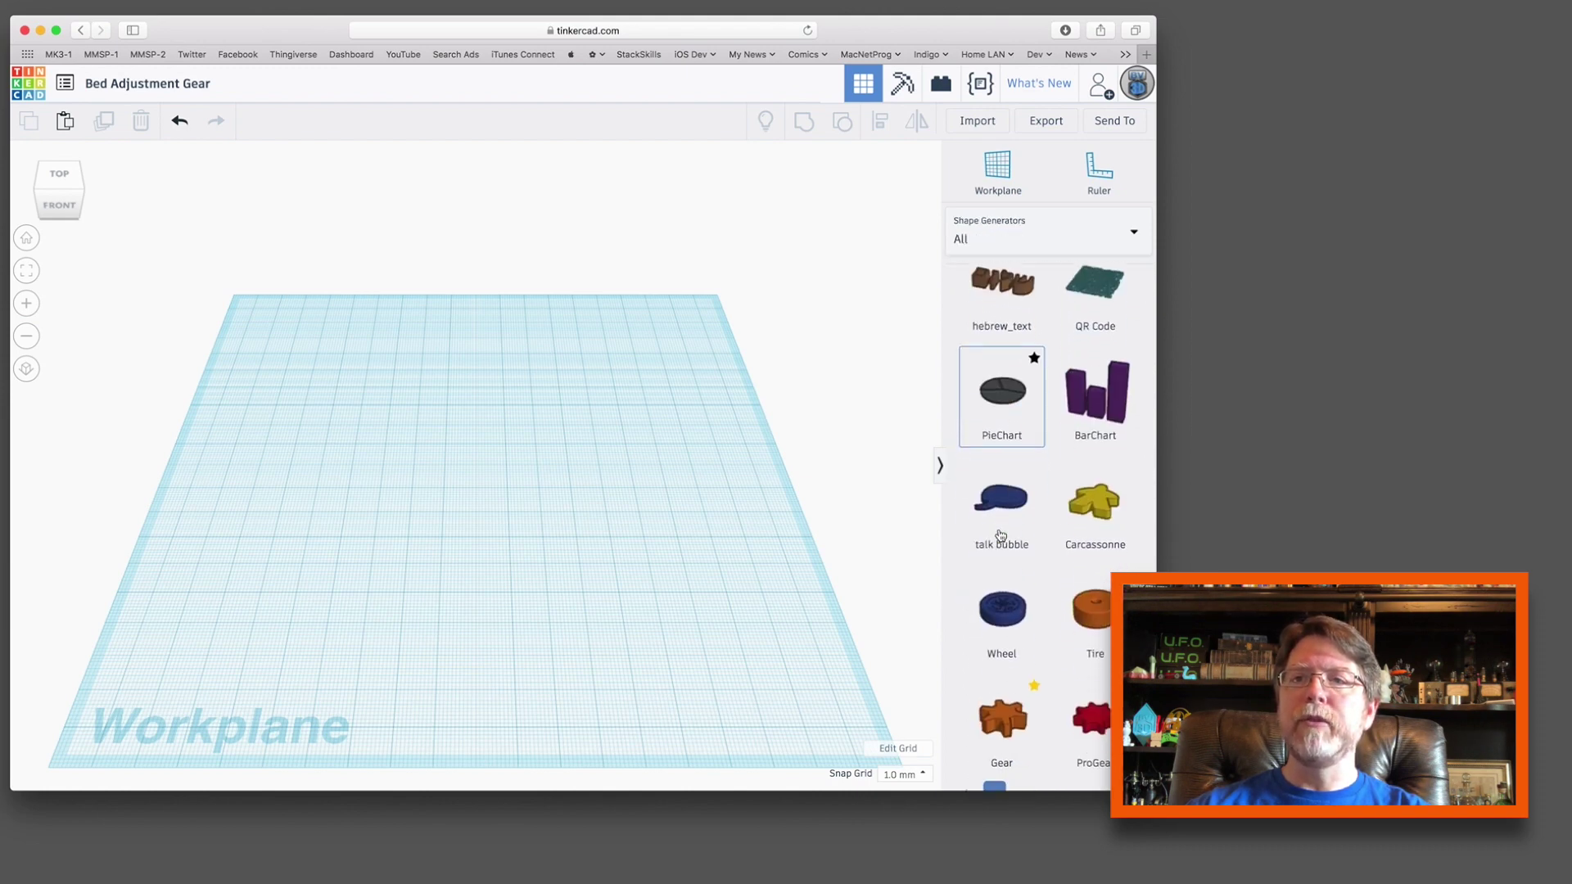
scroll(1001, 535, down, 1)
drag(1012, 702, 453, 512)
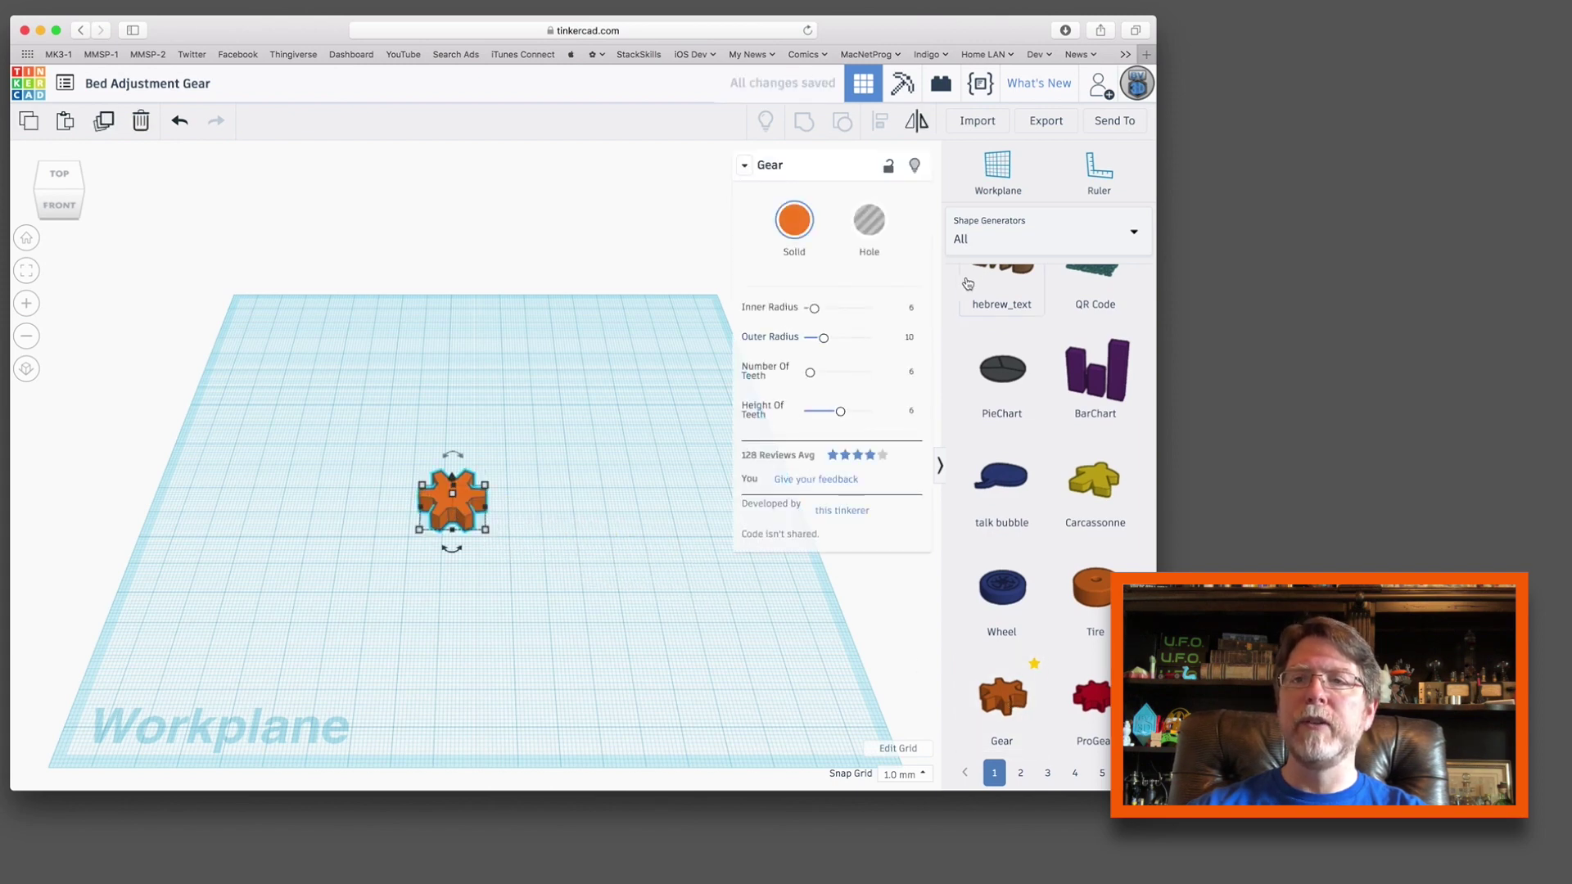
- Place a basic Cone on the workplane in front of the gear and slightly to its right
click(986, 242)
click(993, 294)
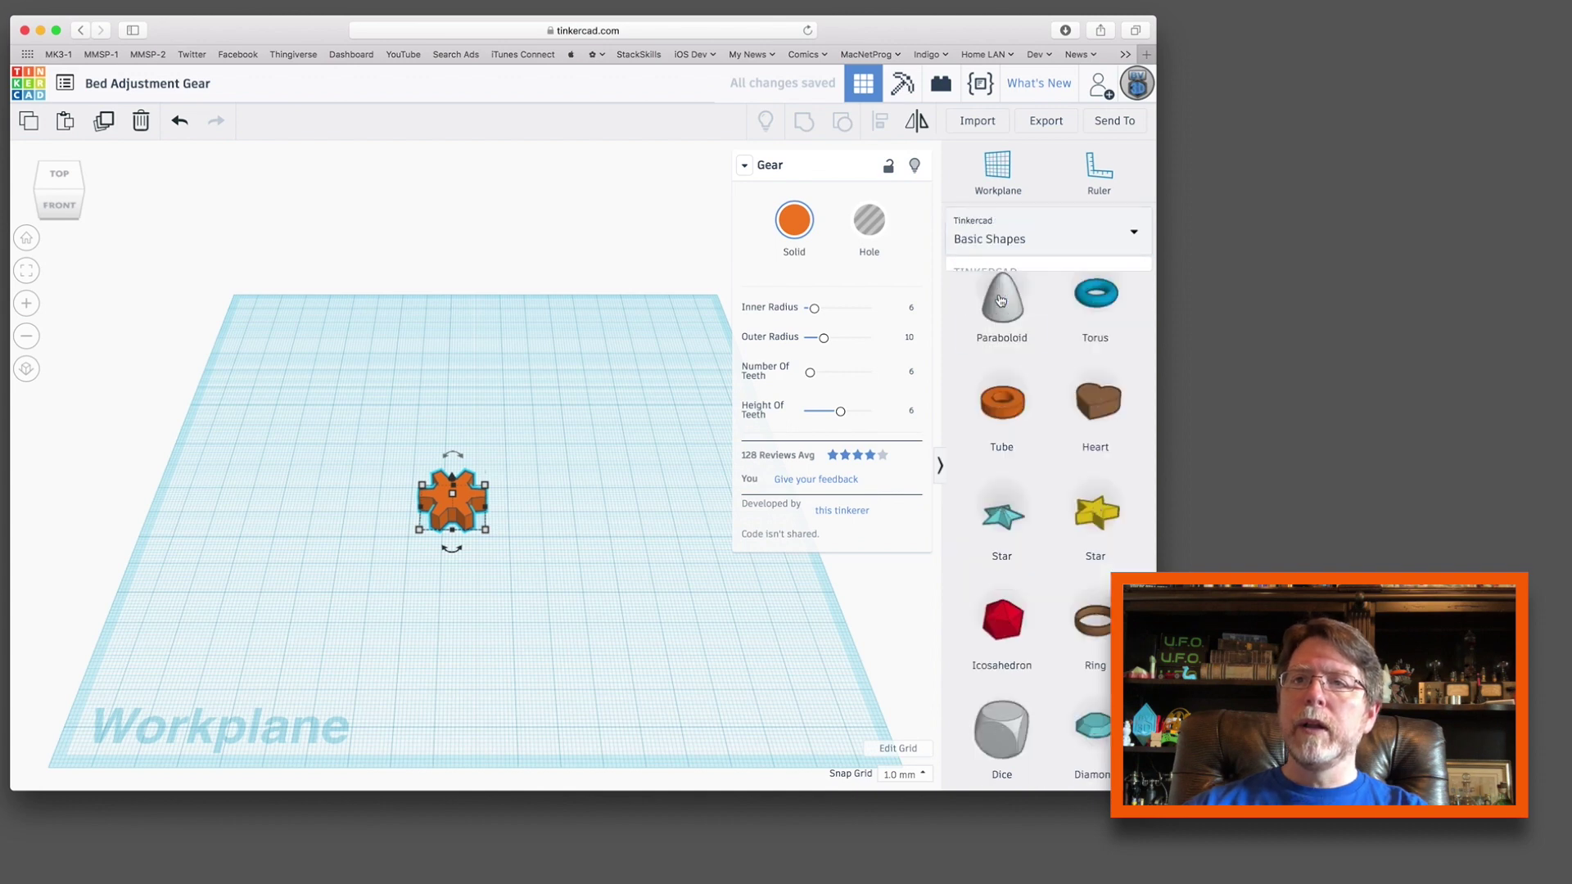
scroll(1056, 404, up, 10)
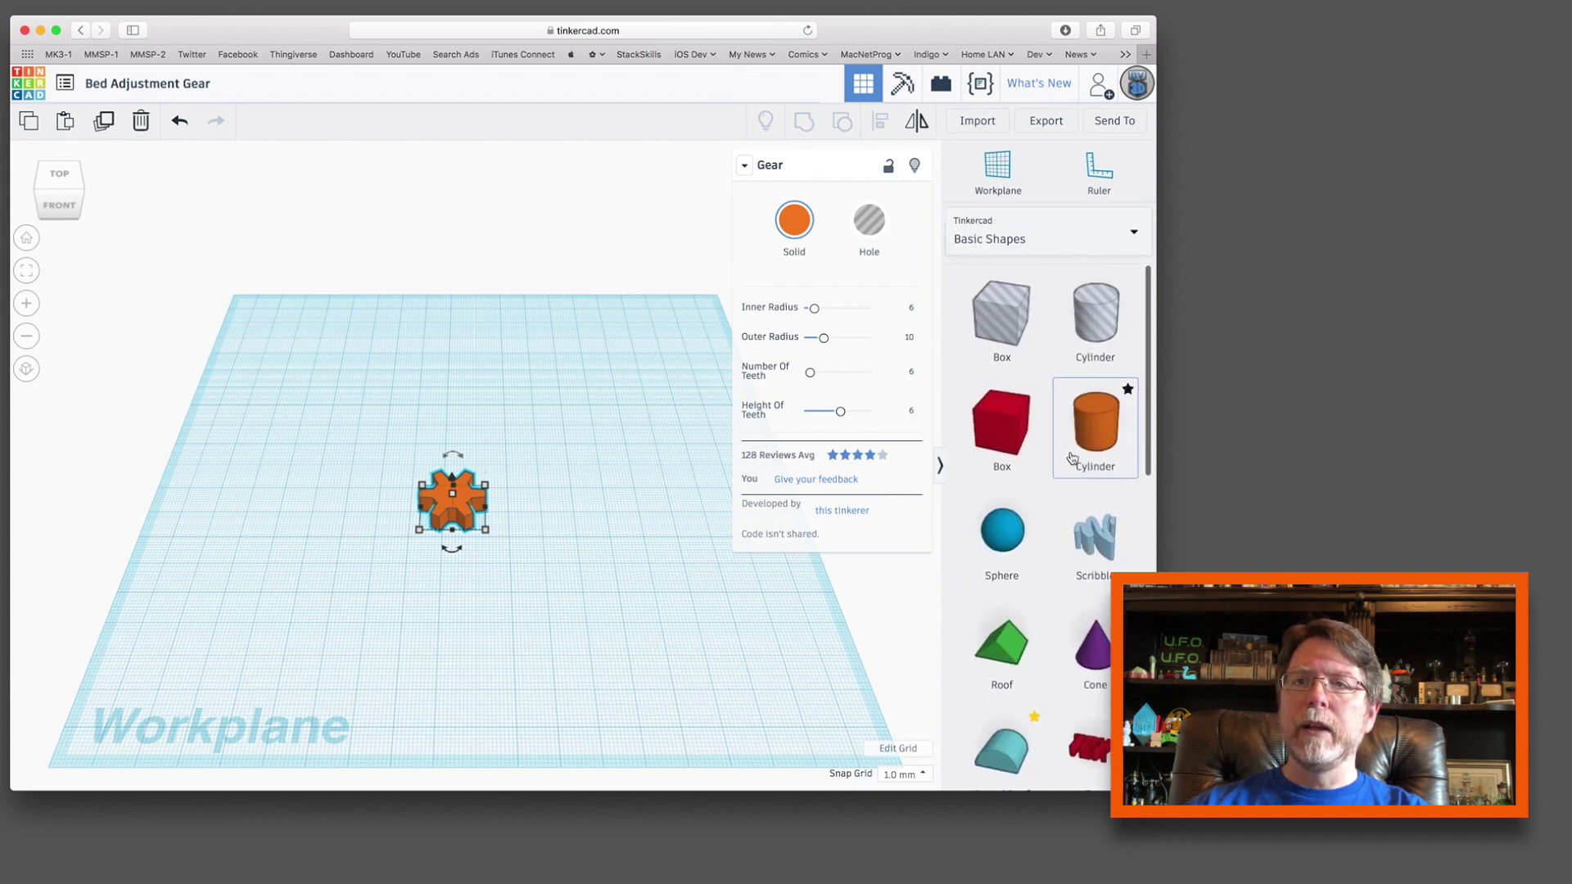
drag(1095, 643, 517, 593)
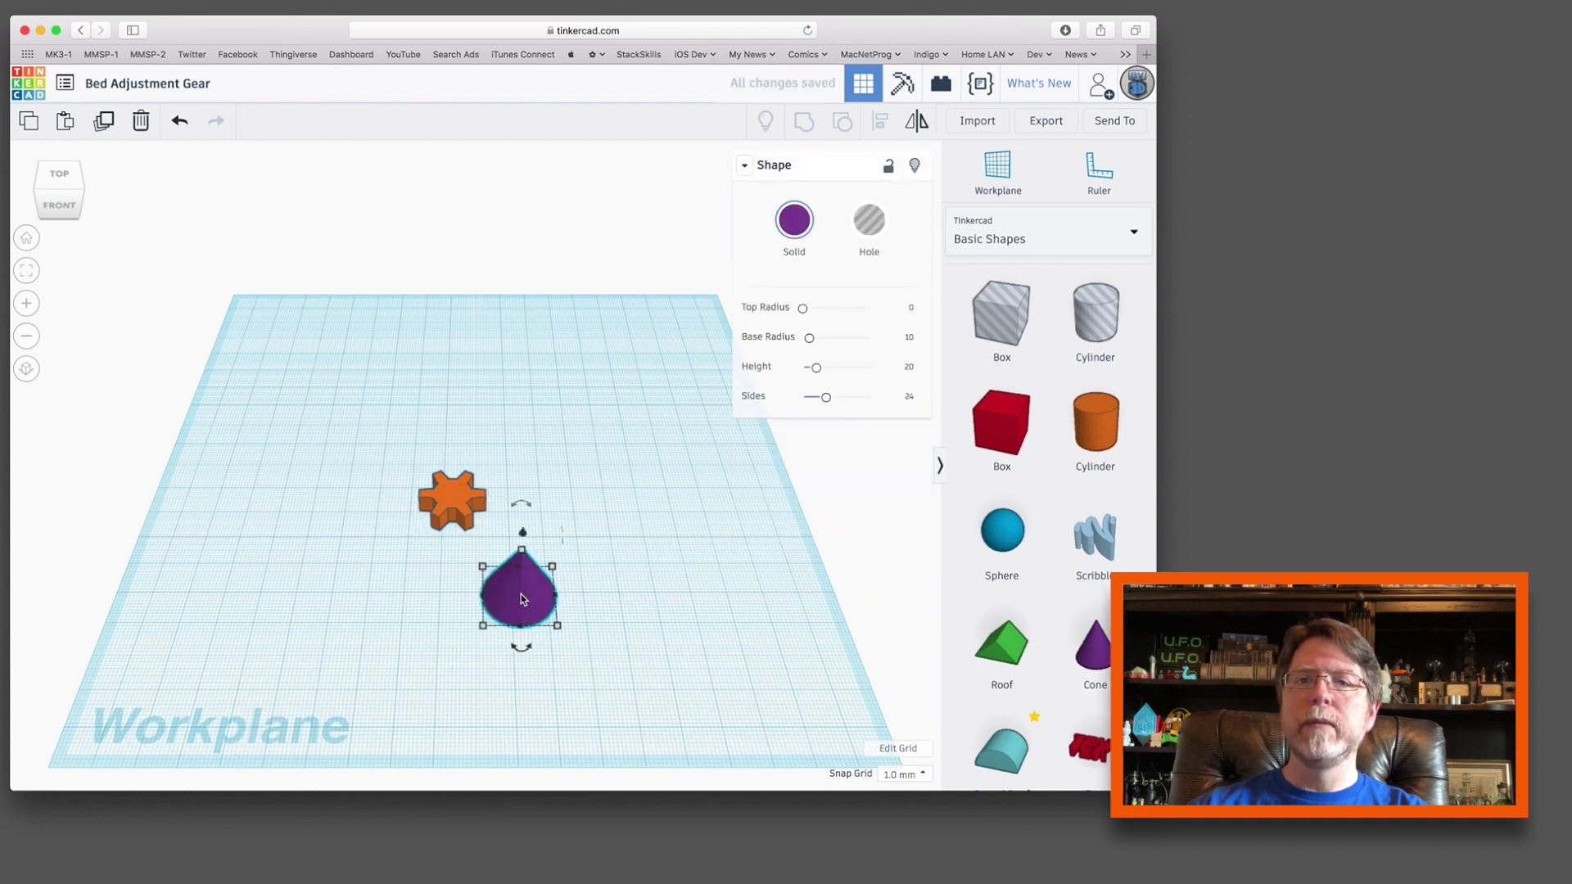
- Place a basic Polygon on the workplane to the right of the gear and turn it into a hole
scroll(1023, 655, down, 5)
scroll(1023, 656, down, 3)
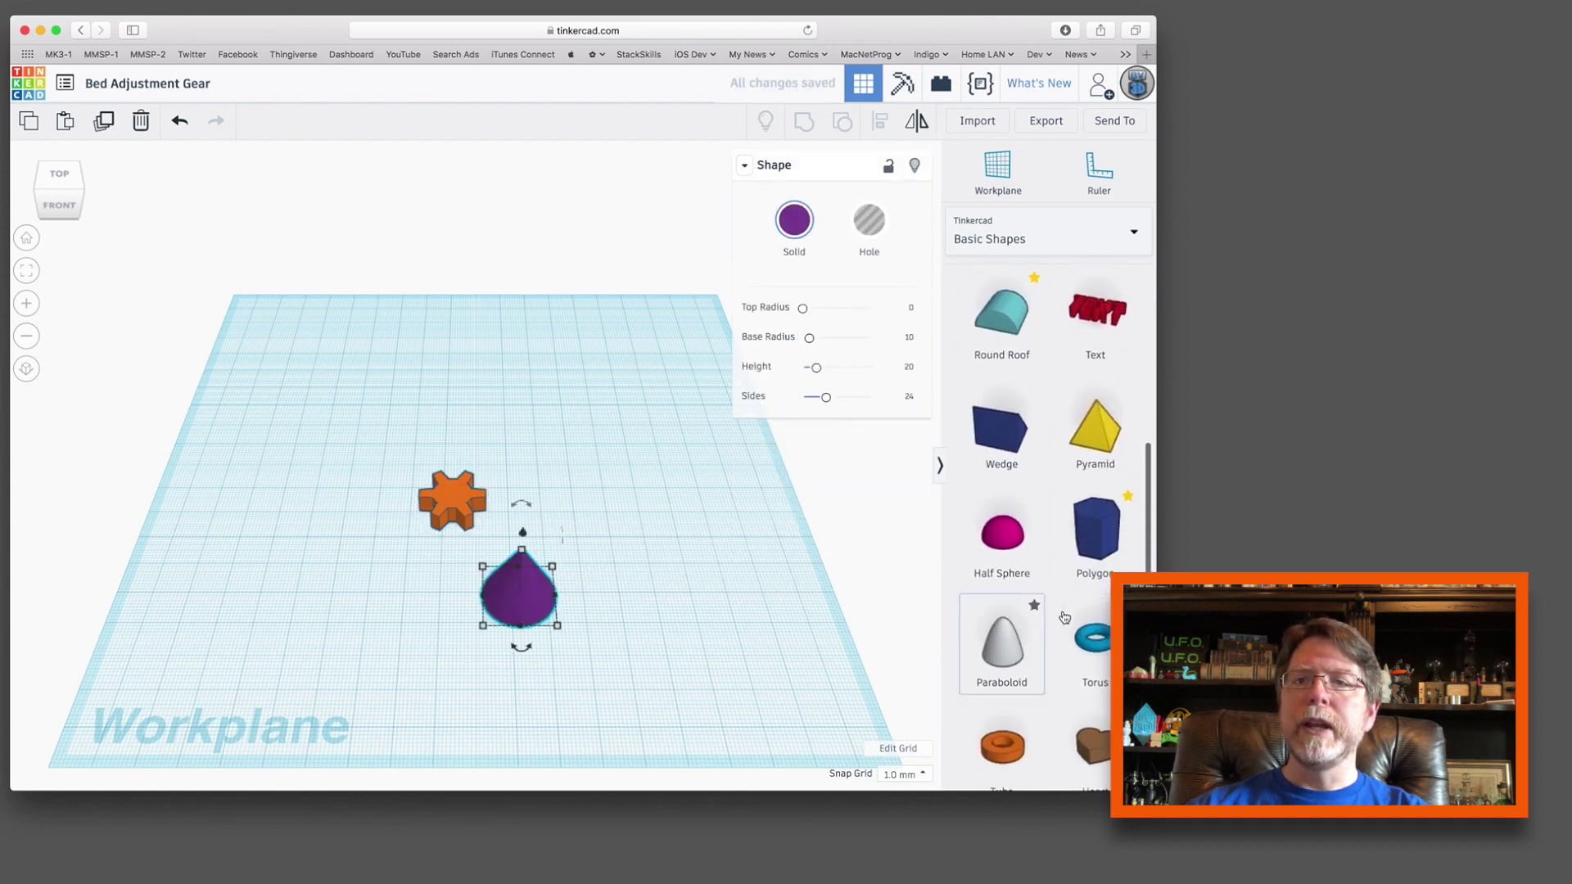
drag(1095, 534, 609, 524)
click(870, 226)
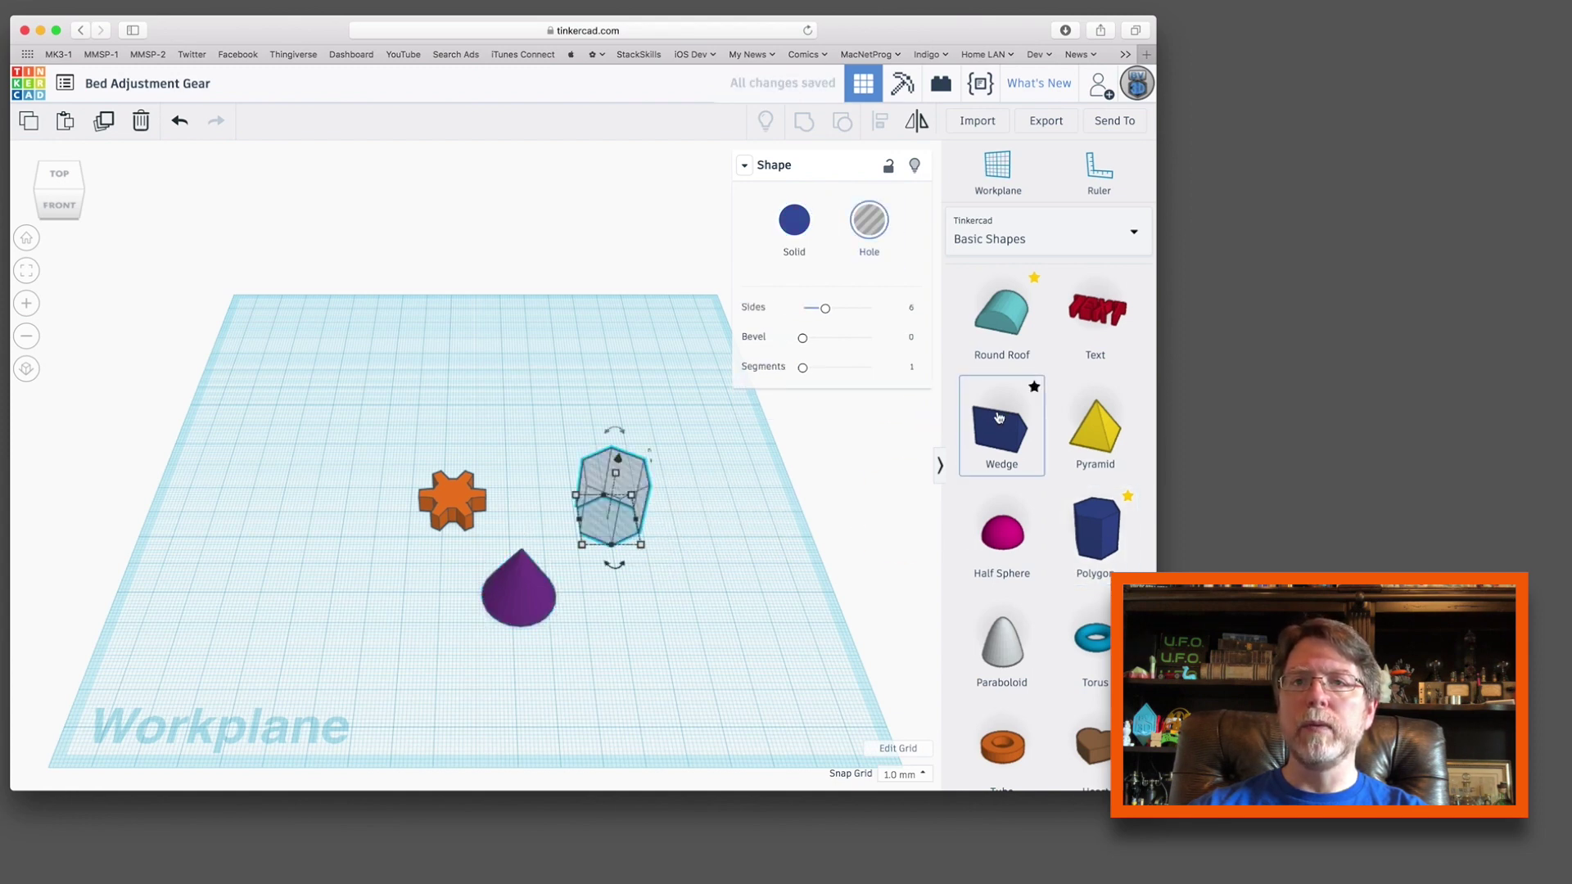
- Add a hole Cylinder in front of the polygon and a hole Box behind it, both offset to its right
scroll(1016, 422, up, 5)
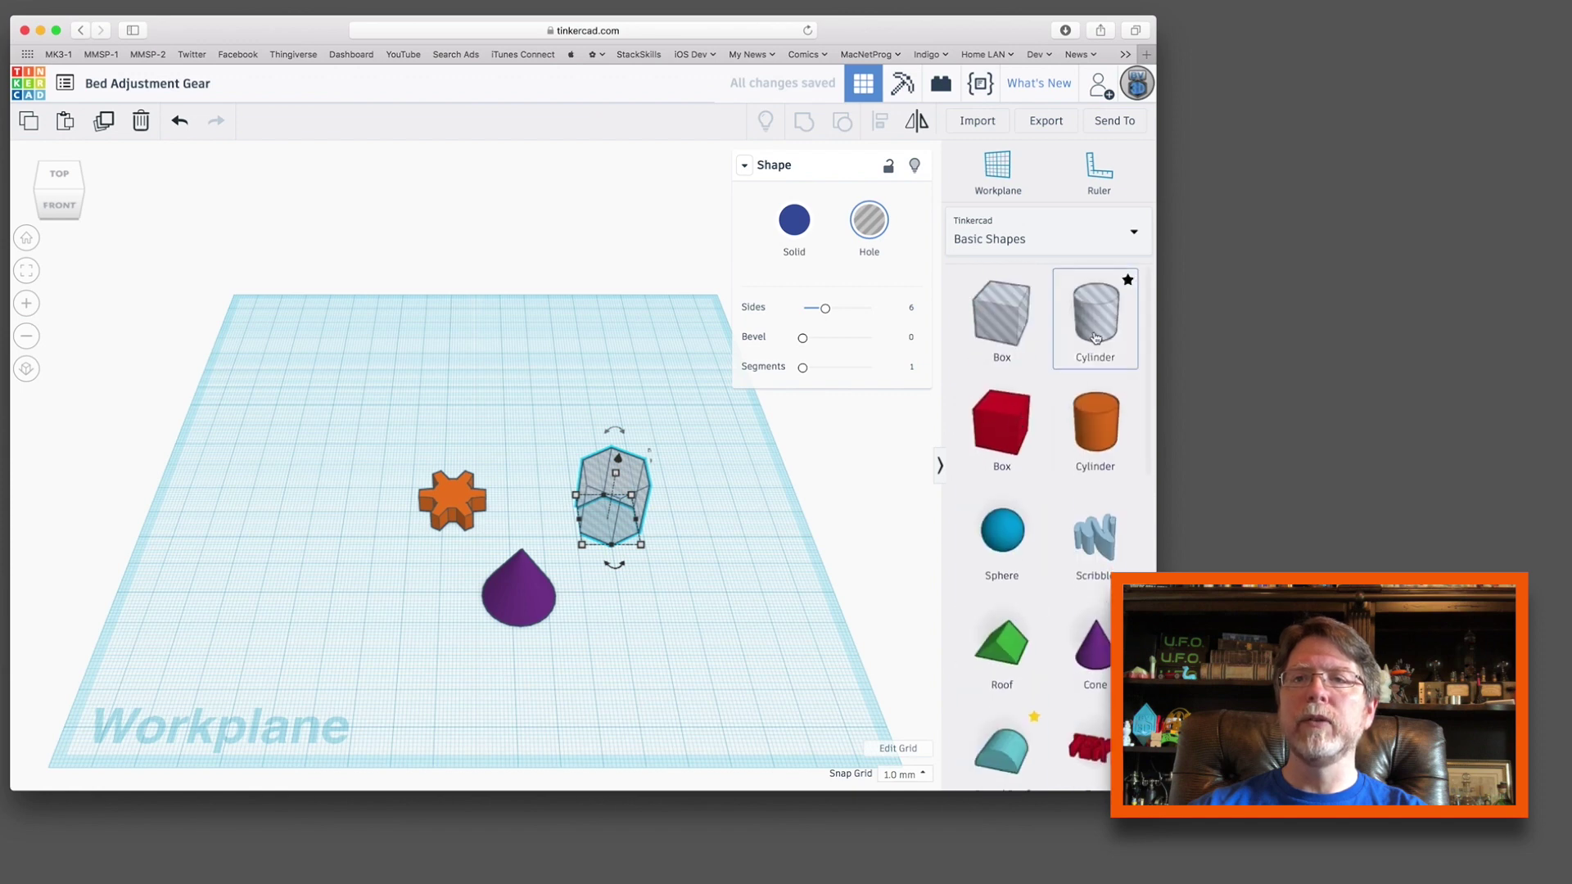
drag(1095, 335, 674, 602)
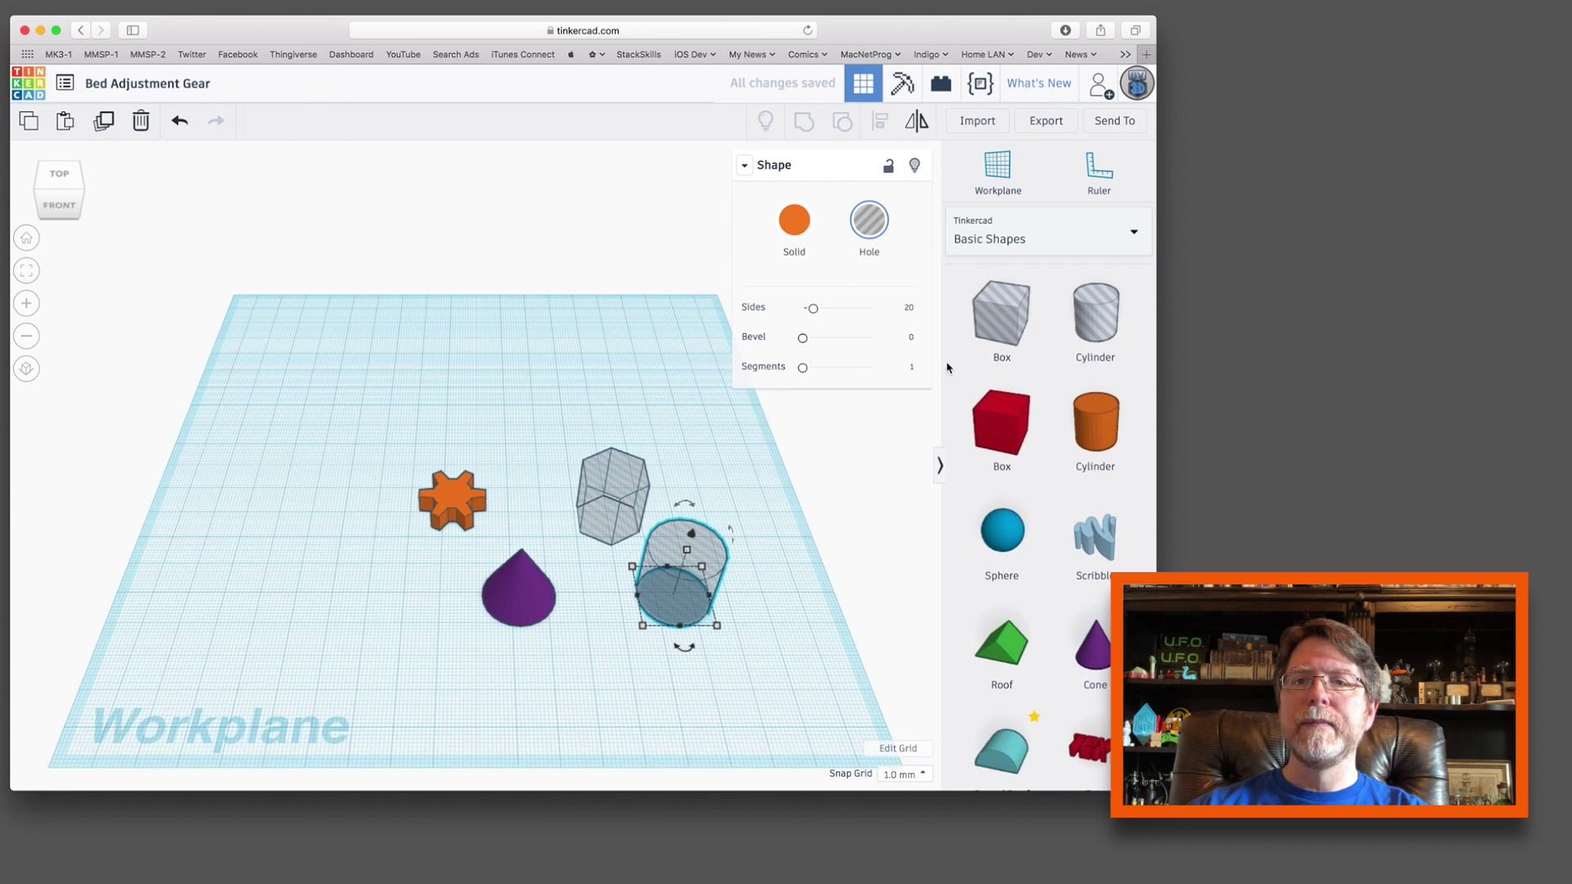
drag(1000, 319, 709, 473)
- Place a basic Tube near the front right corner of the workplane and turn it into a hole
scroll(1033, 651, down, 3)
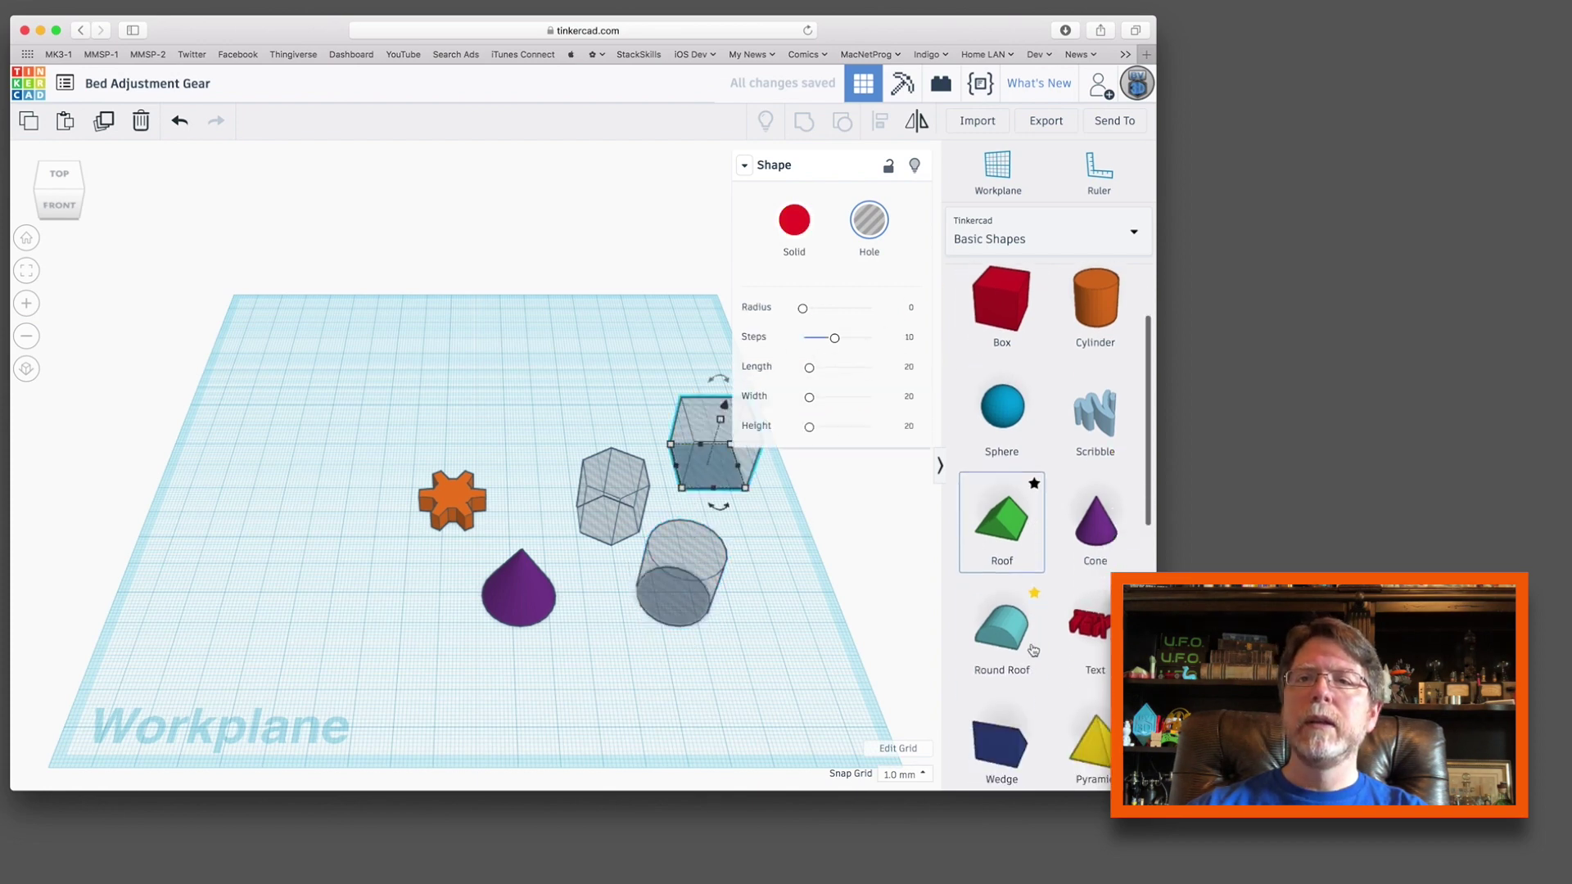
scroll(1033, 651, down, 10)
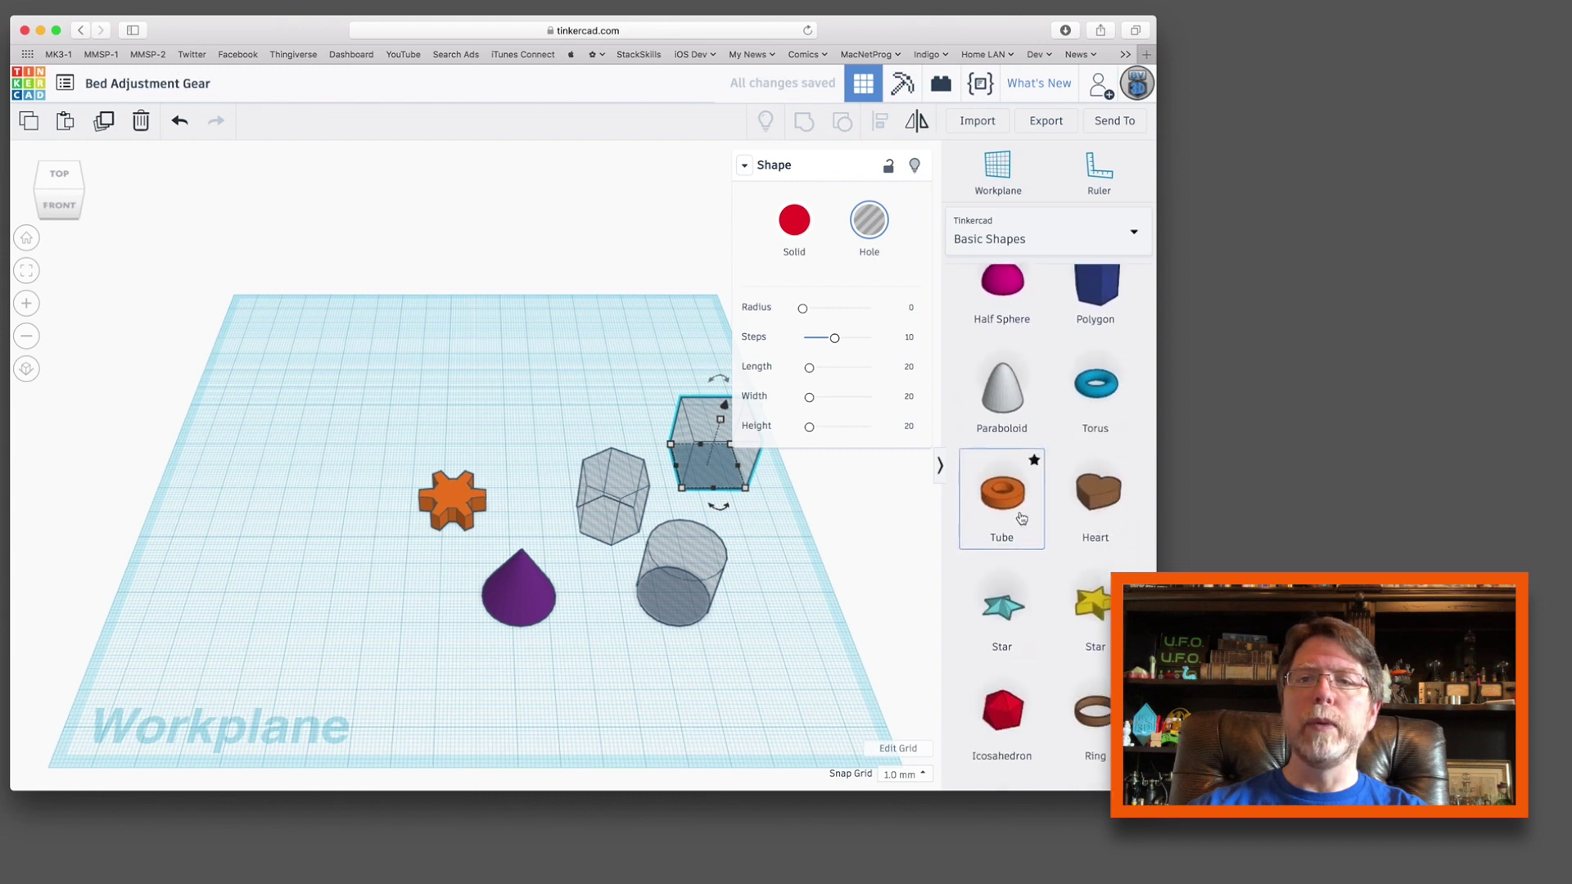
drag(1021, 517, 771, 624)
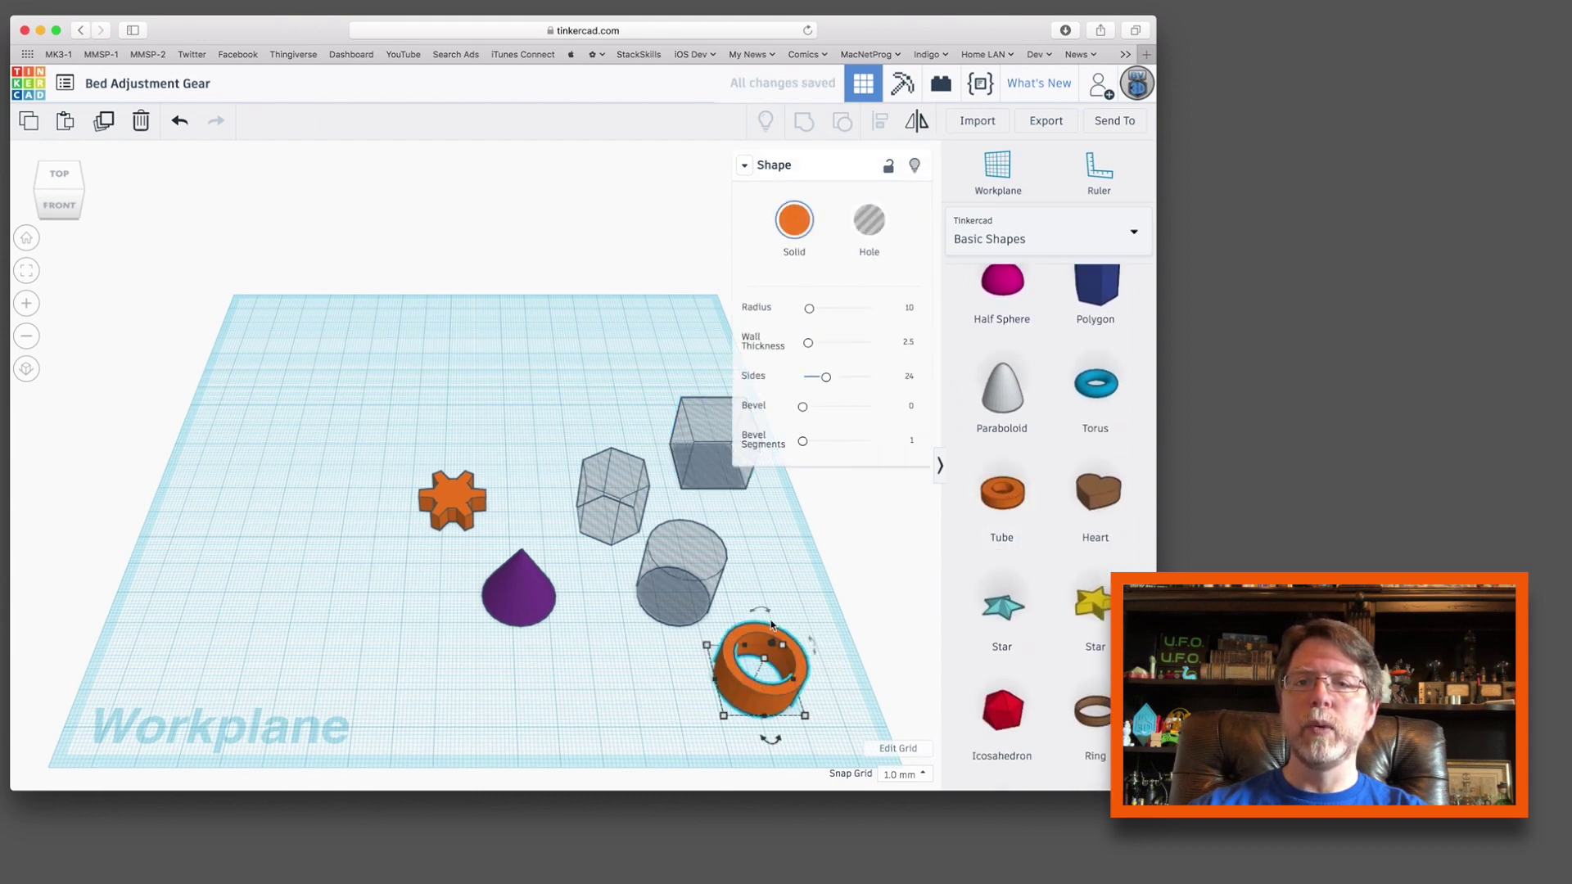
click(876, 226)
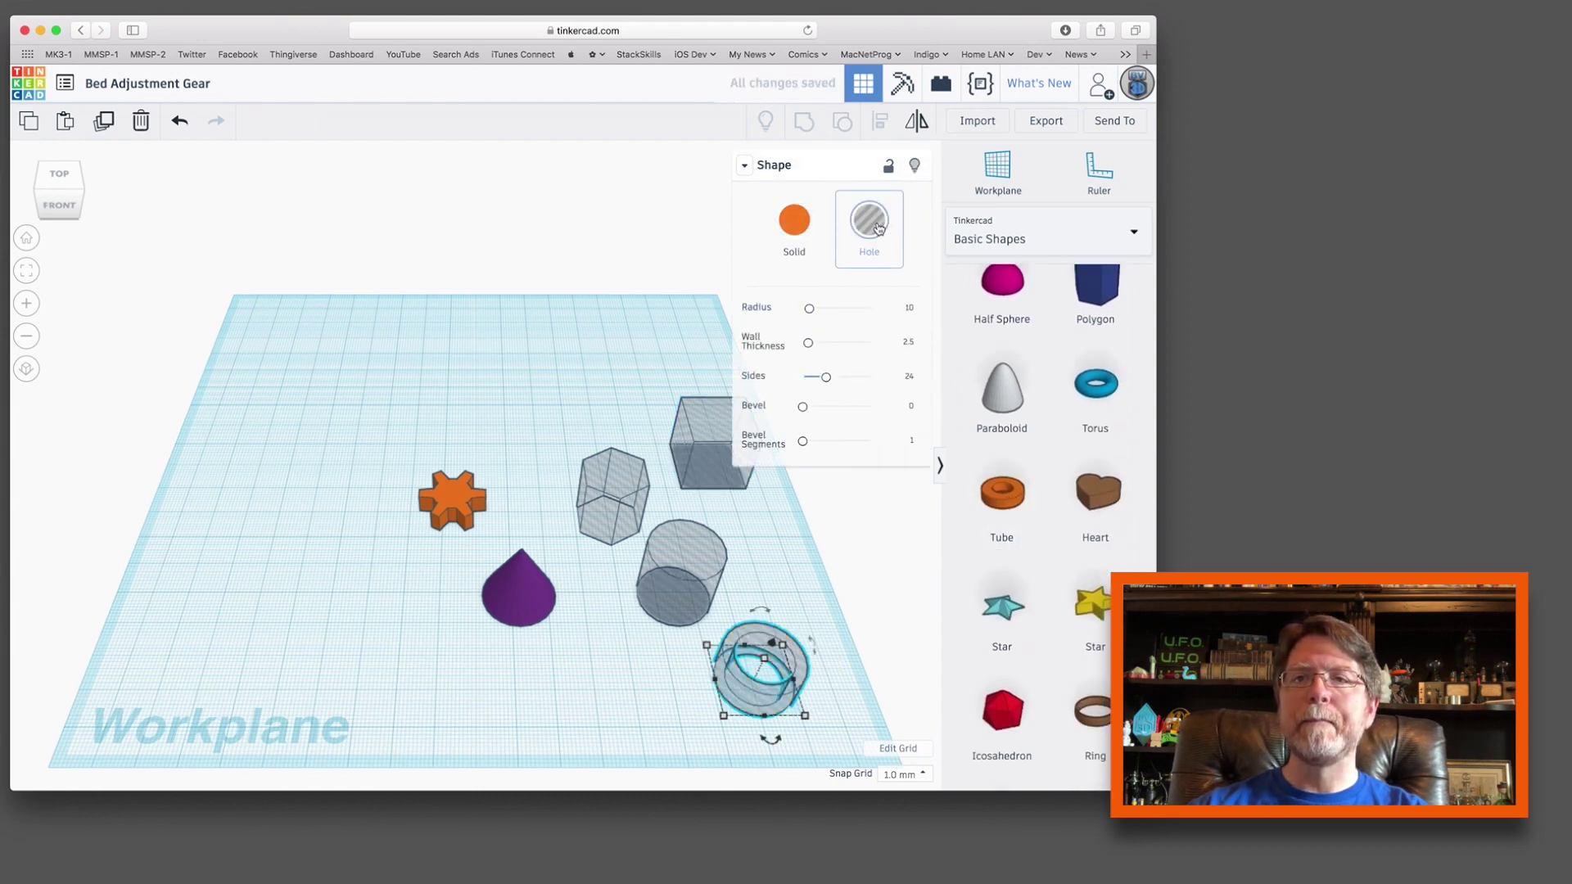
click(583, 609)
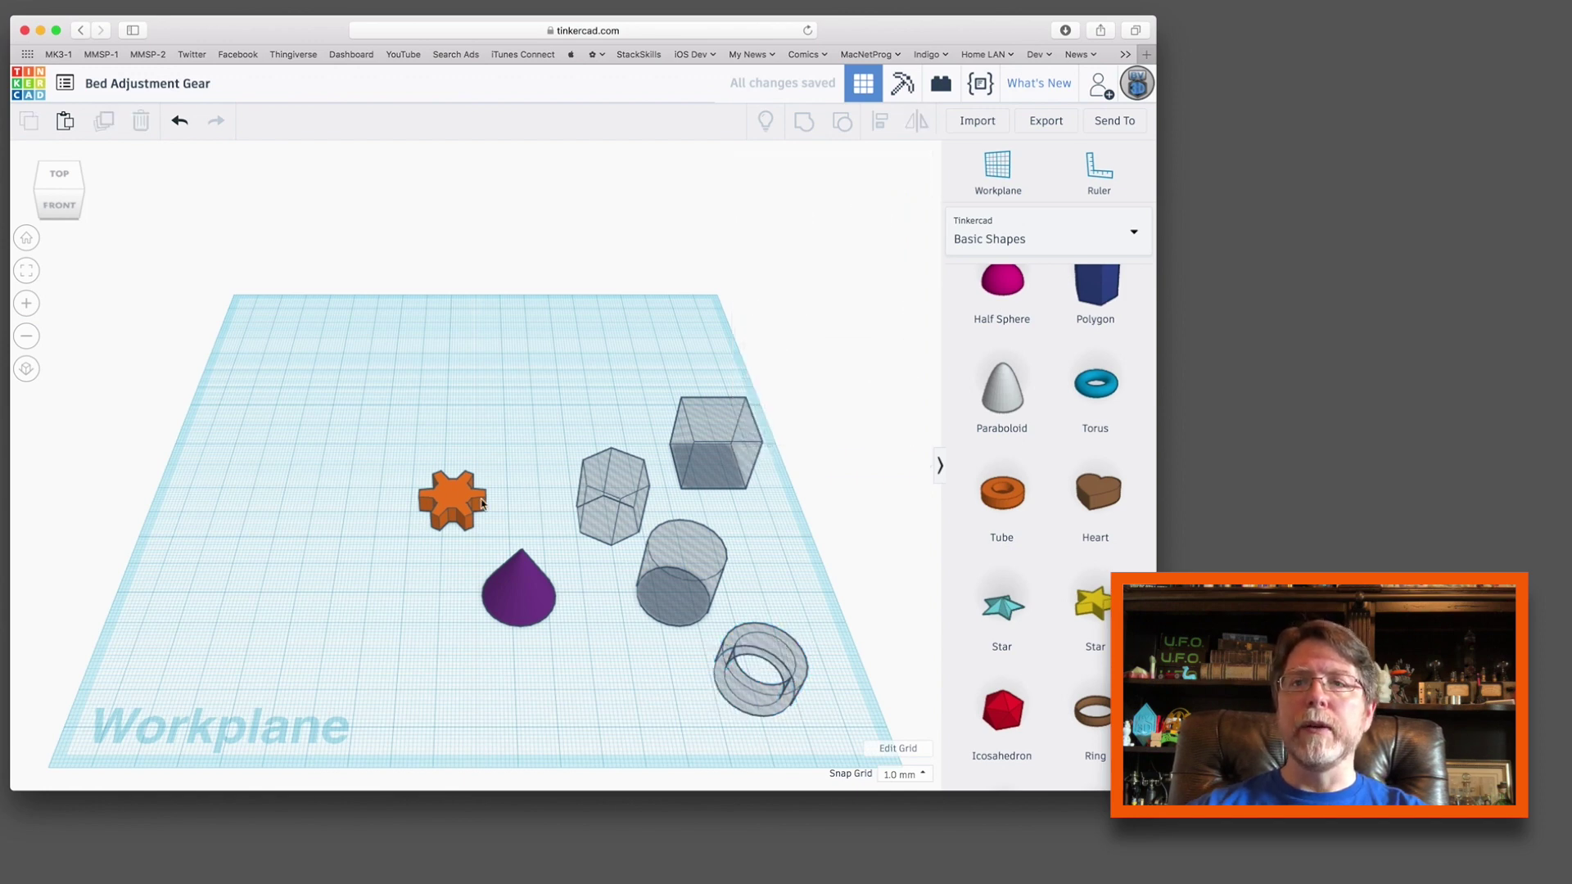
- Shift the gear about 13 mm left and back, and set its outer radius to 12.5 and inner radius to 11
drag(463, 505, 424, 469)
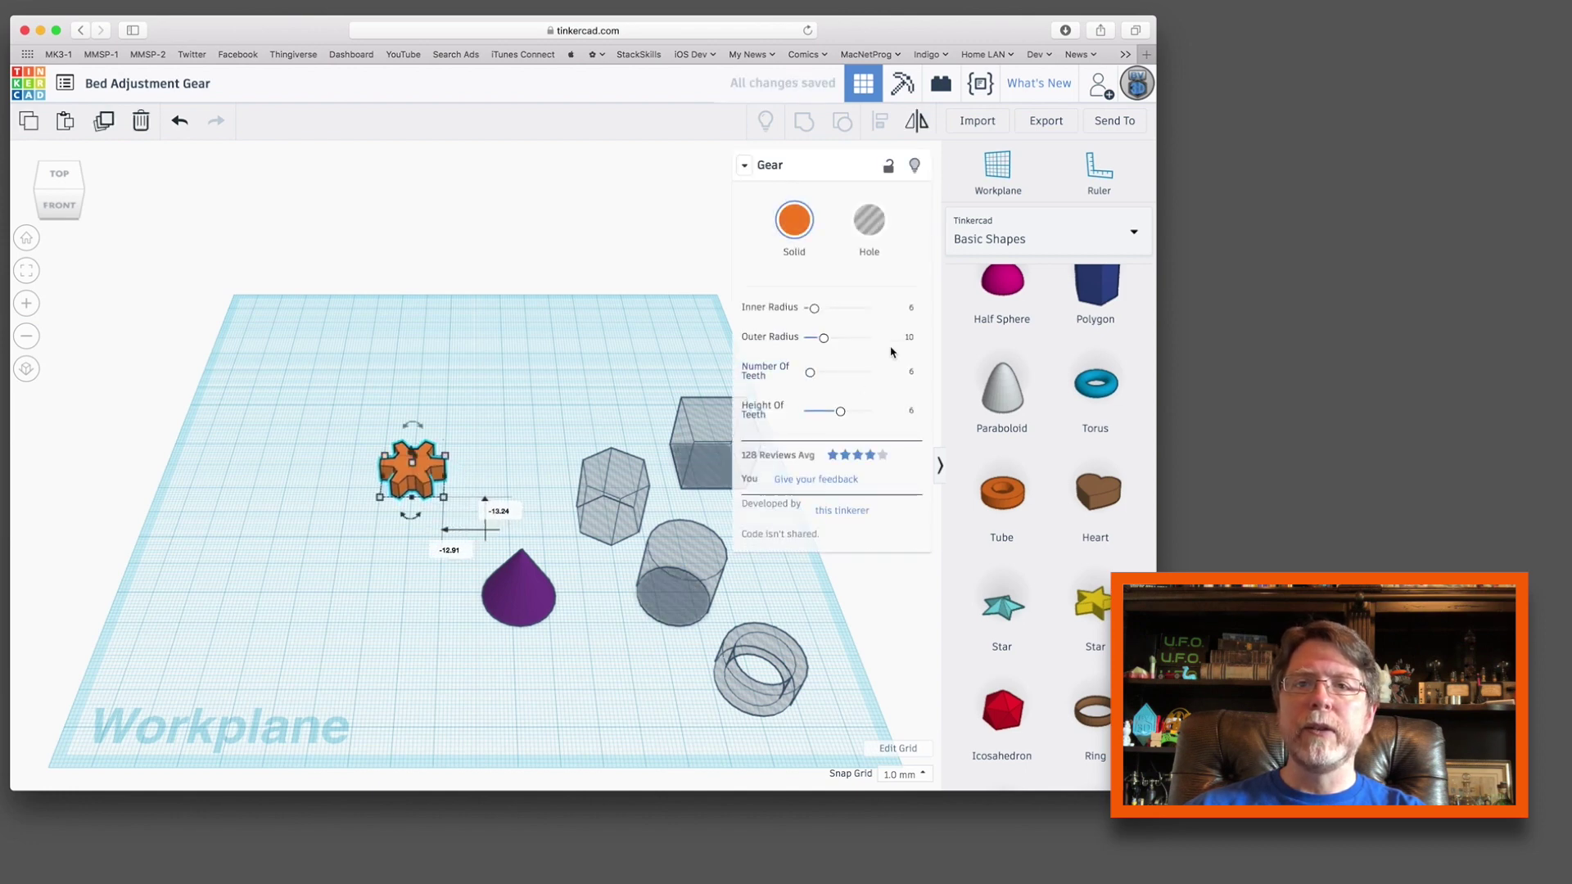
click(910, 337)
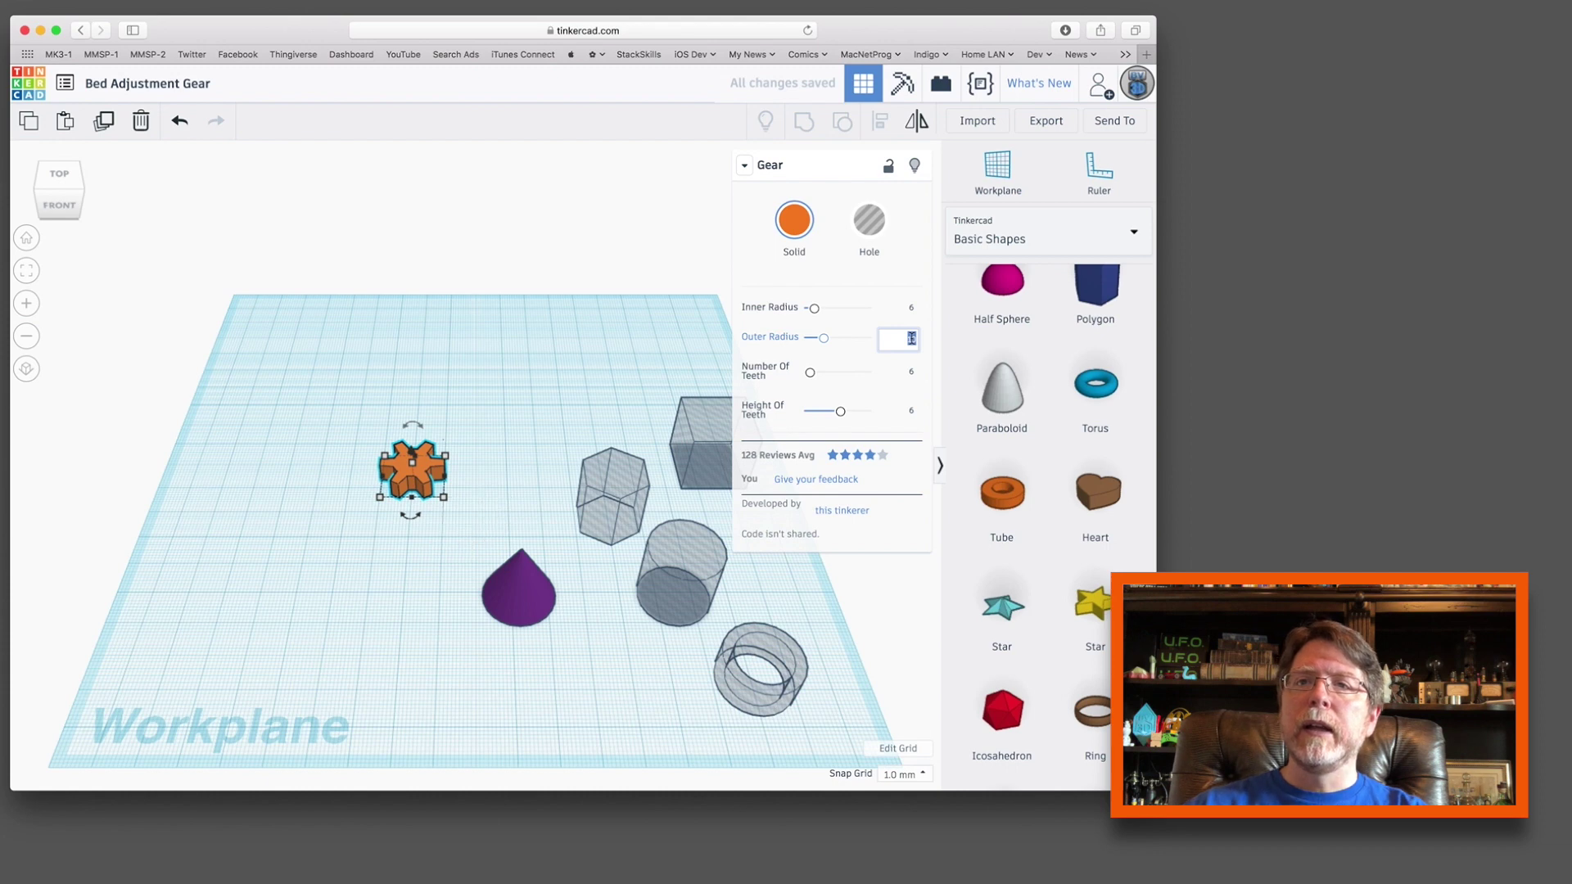
text(12.5)
key(Return)
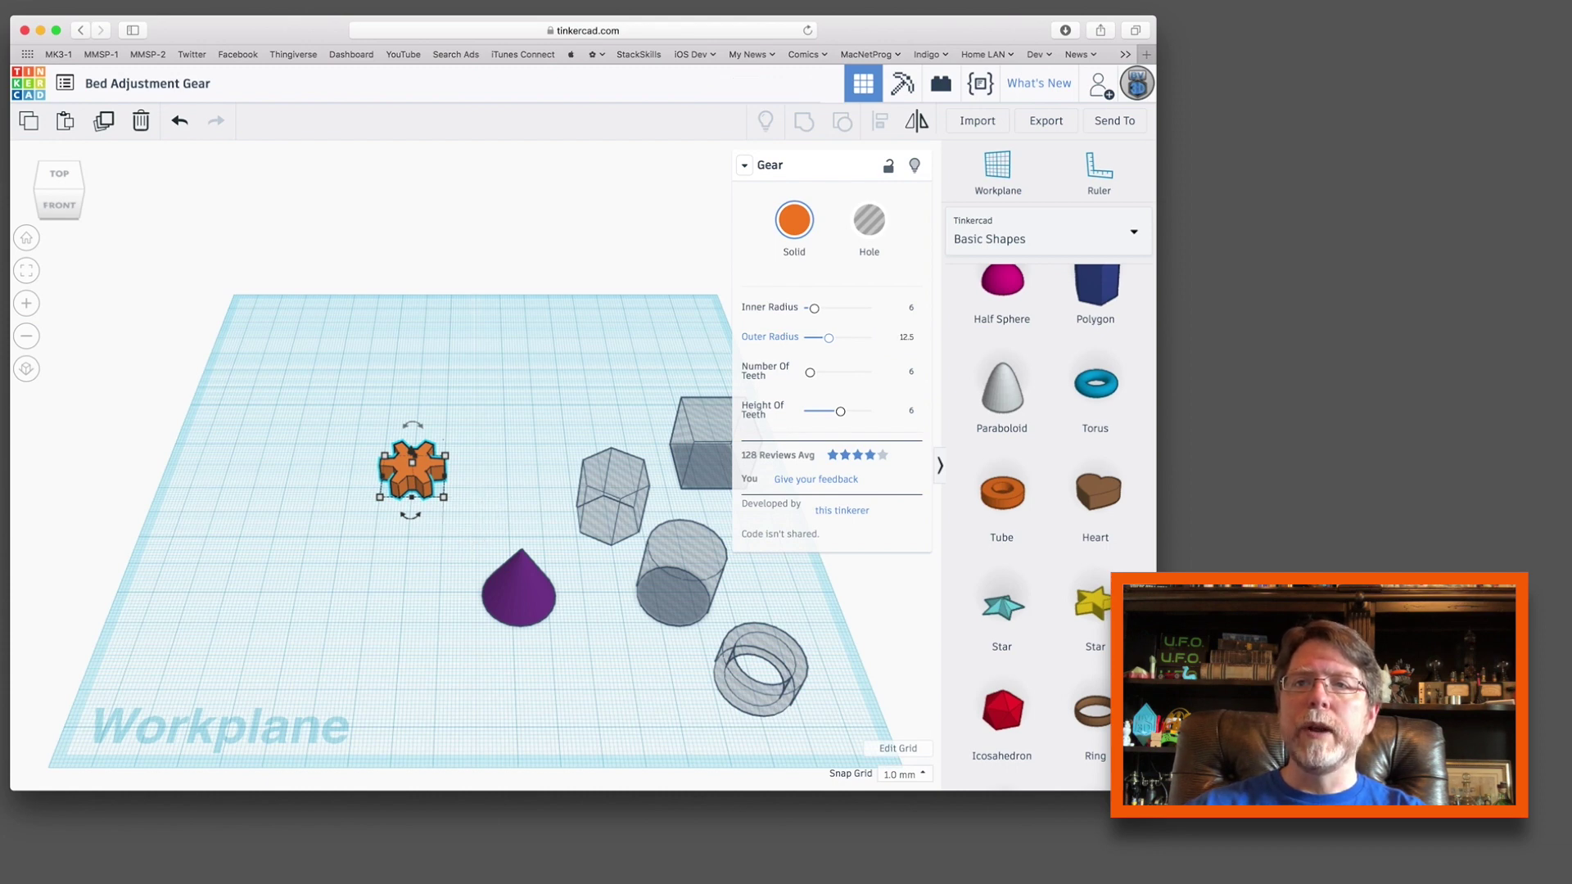
click(910, 309)
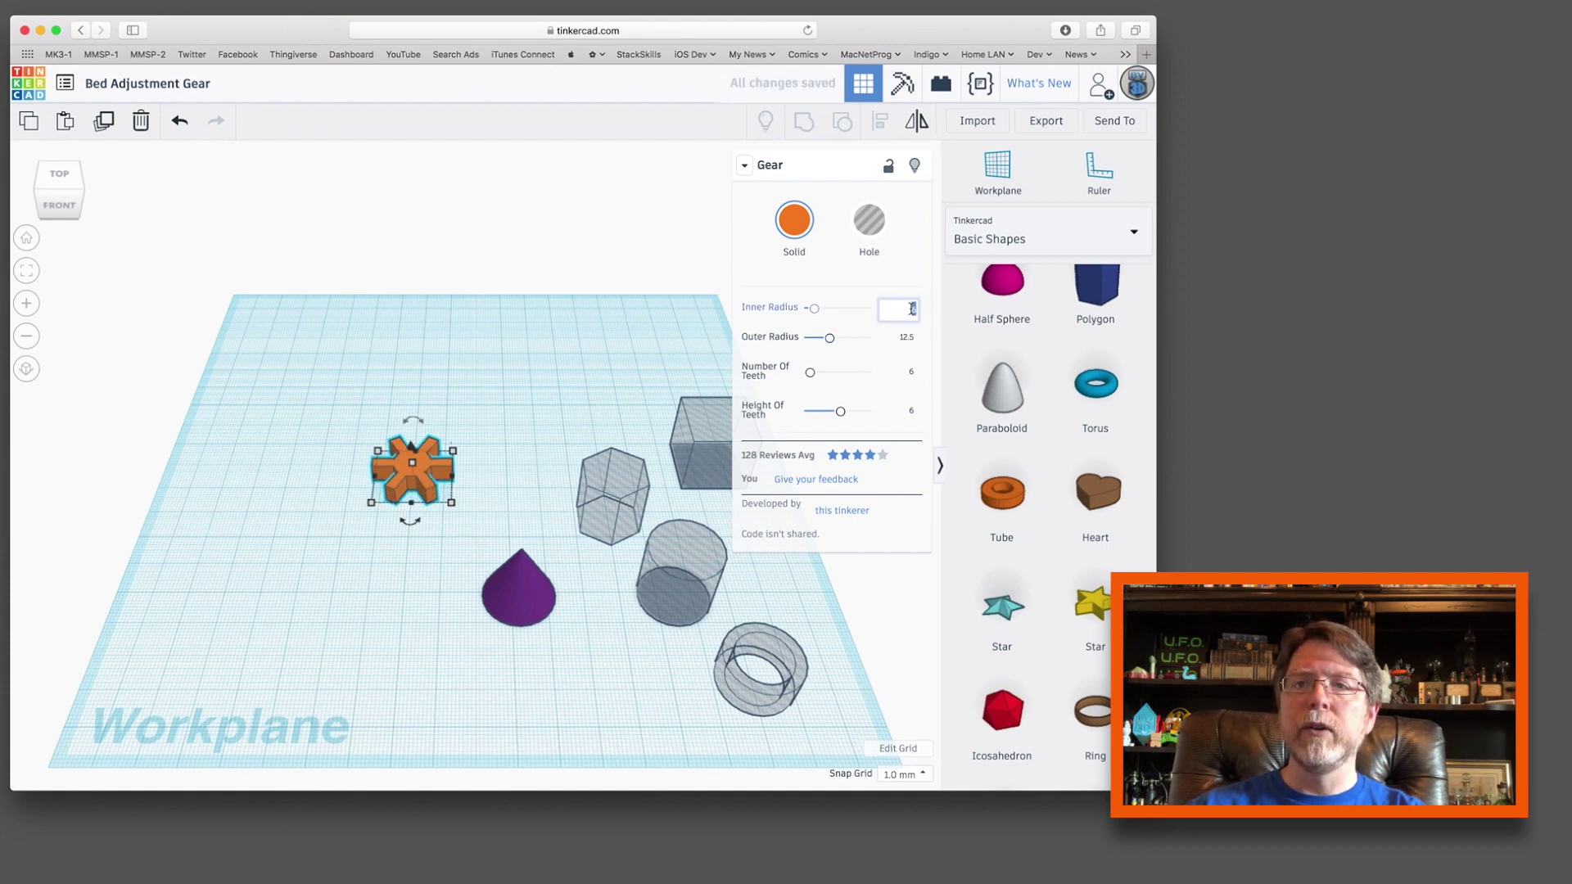
text(11)
key(Return)
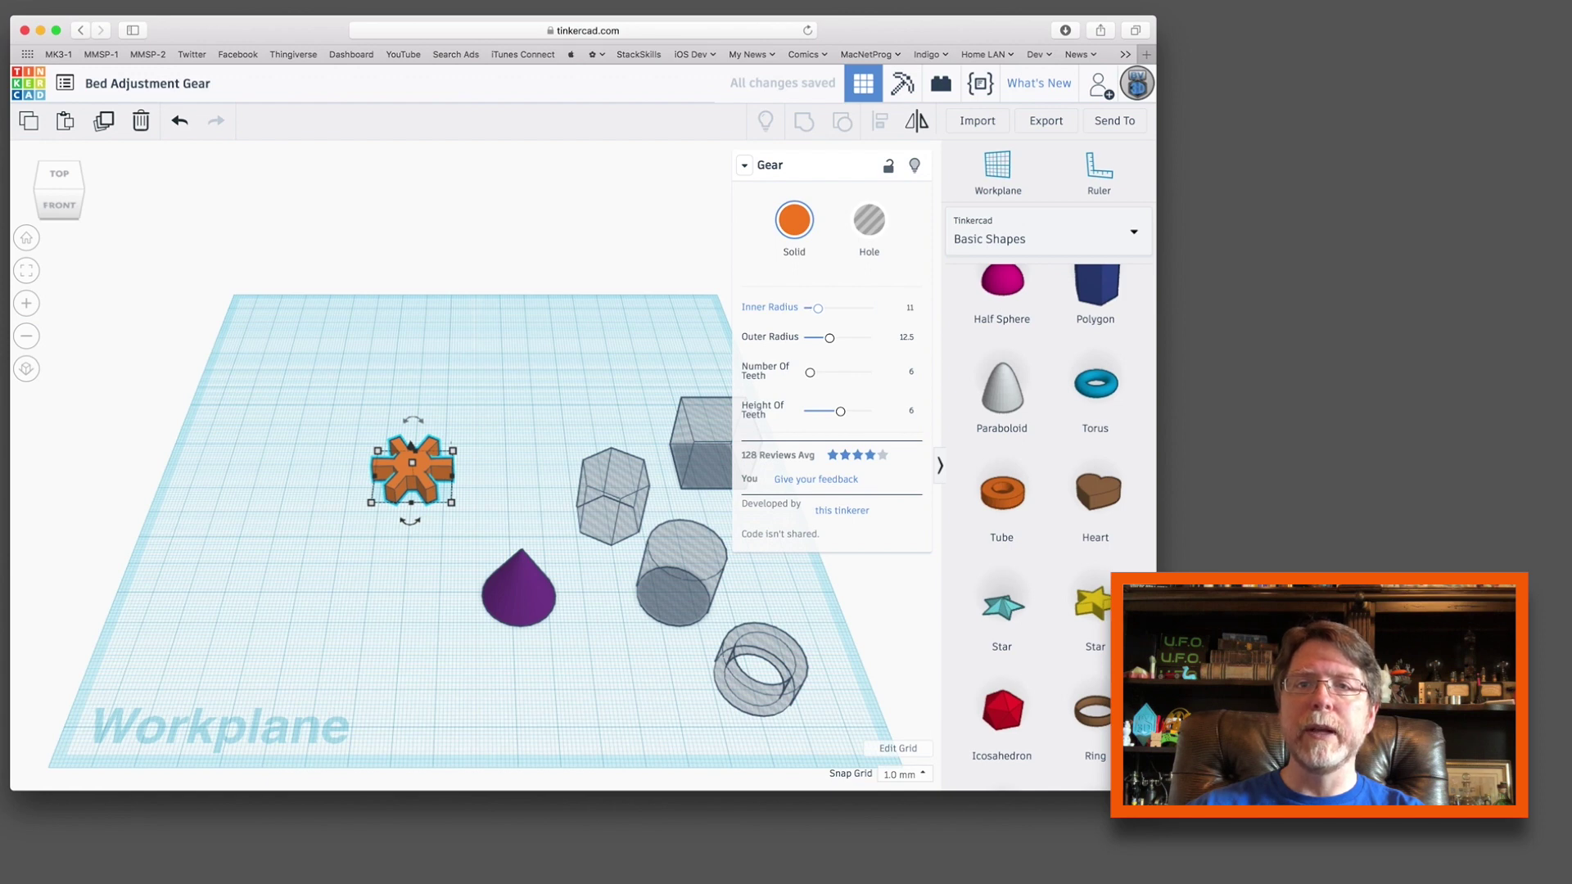
- Give the gear 16 teeth with a tooth height of 3, and move it about 39 mm further left on the workplane
click(912, 373)
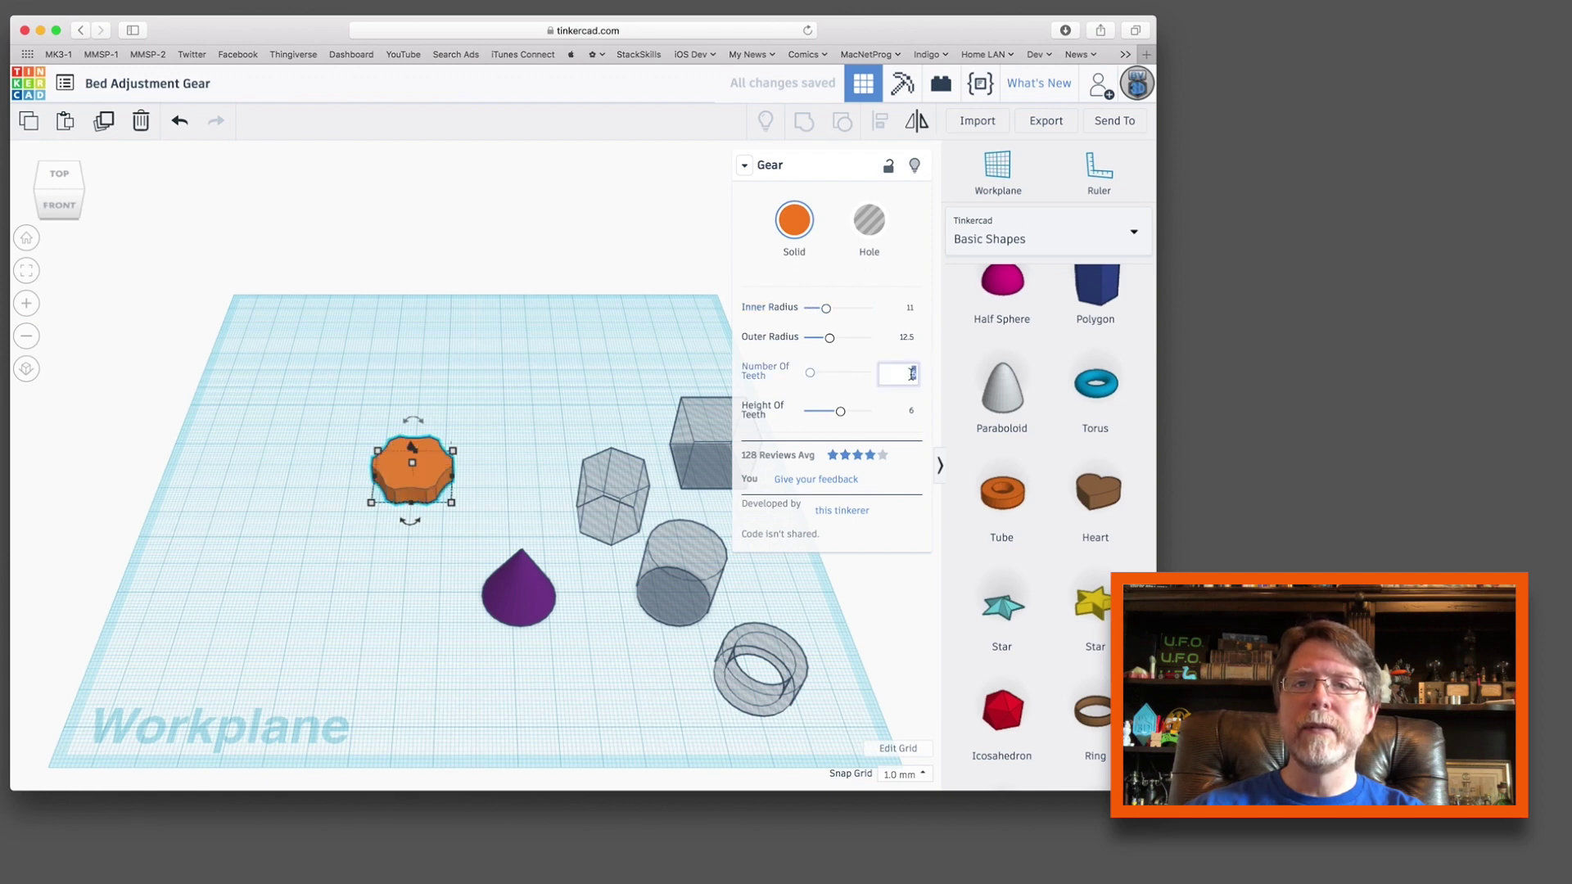
key(Return)
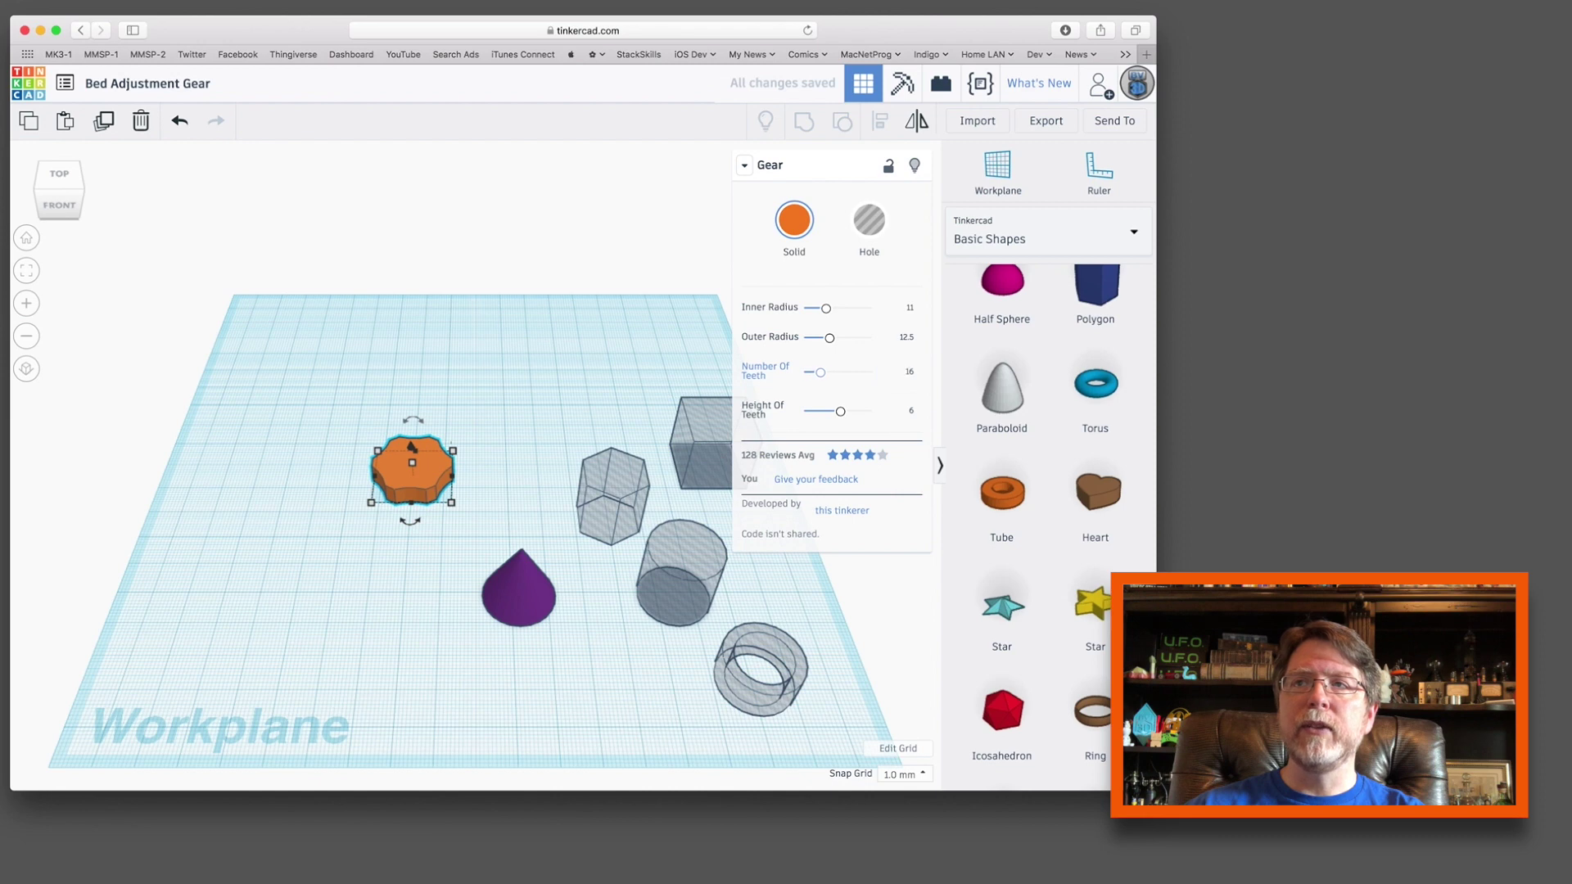
click(911, 410)
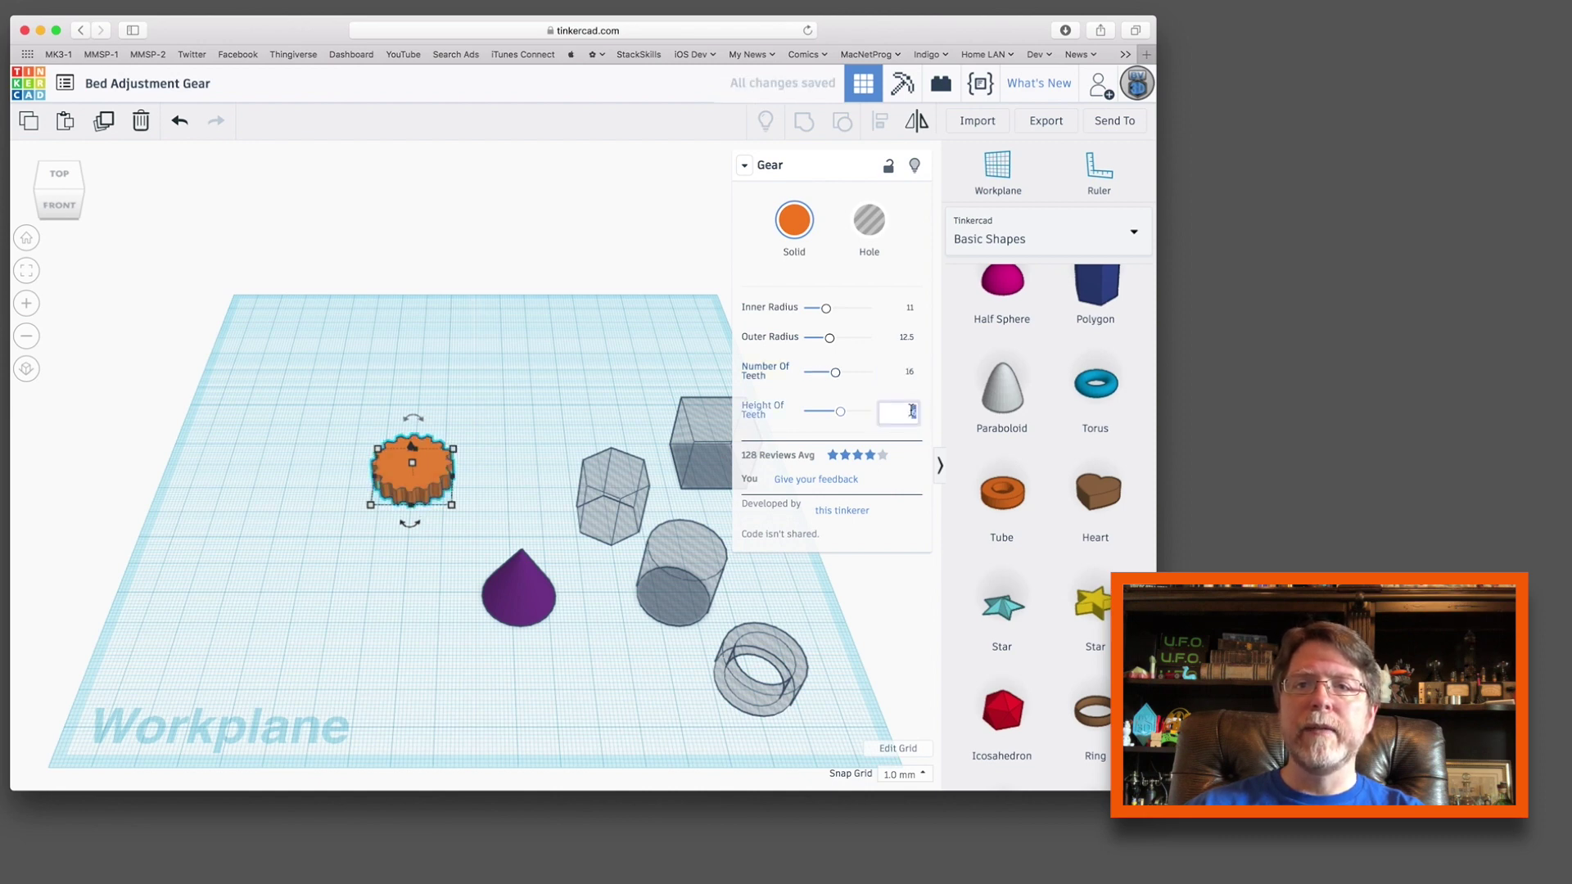
text(3)
key(Return)
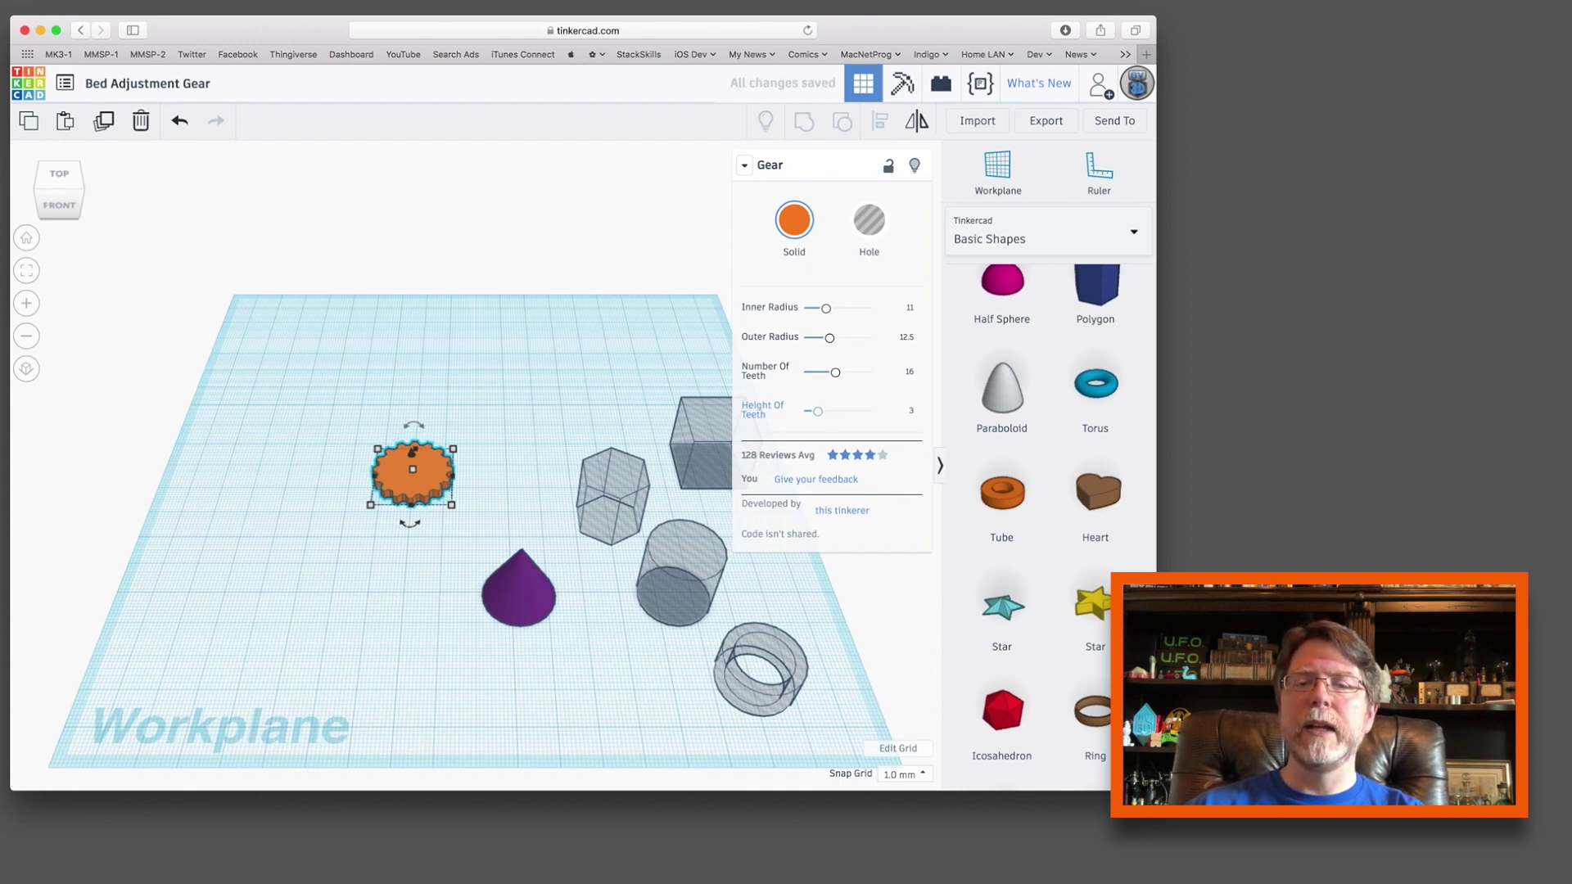
click(535, 478)
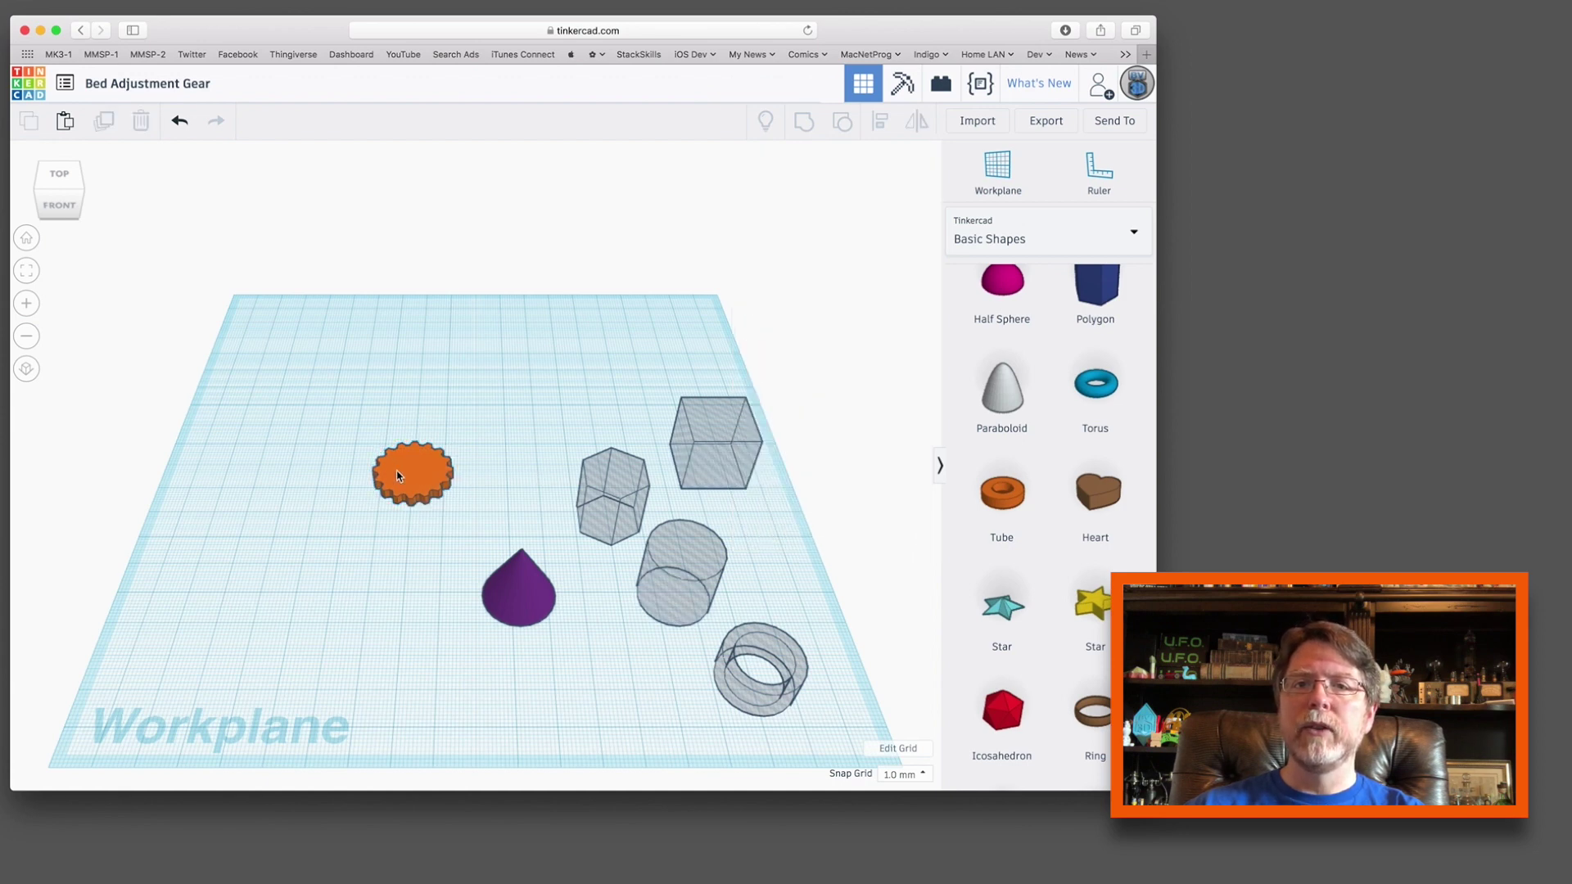
drag(419, 476, 296, 468)
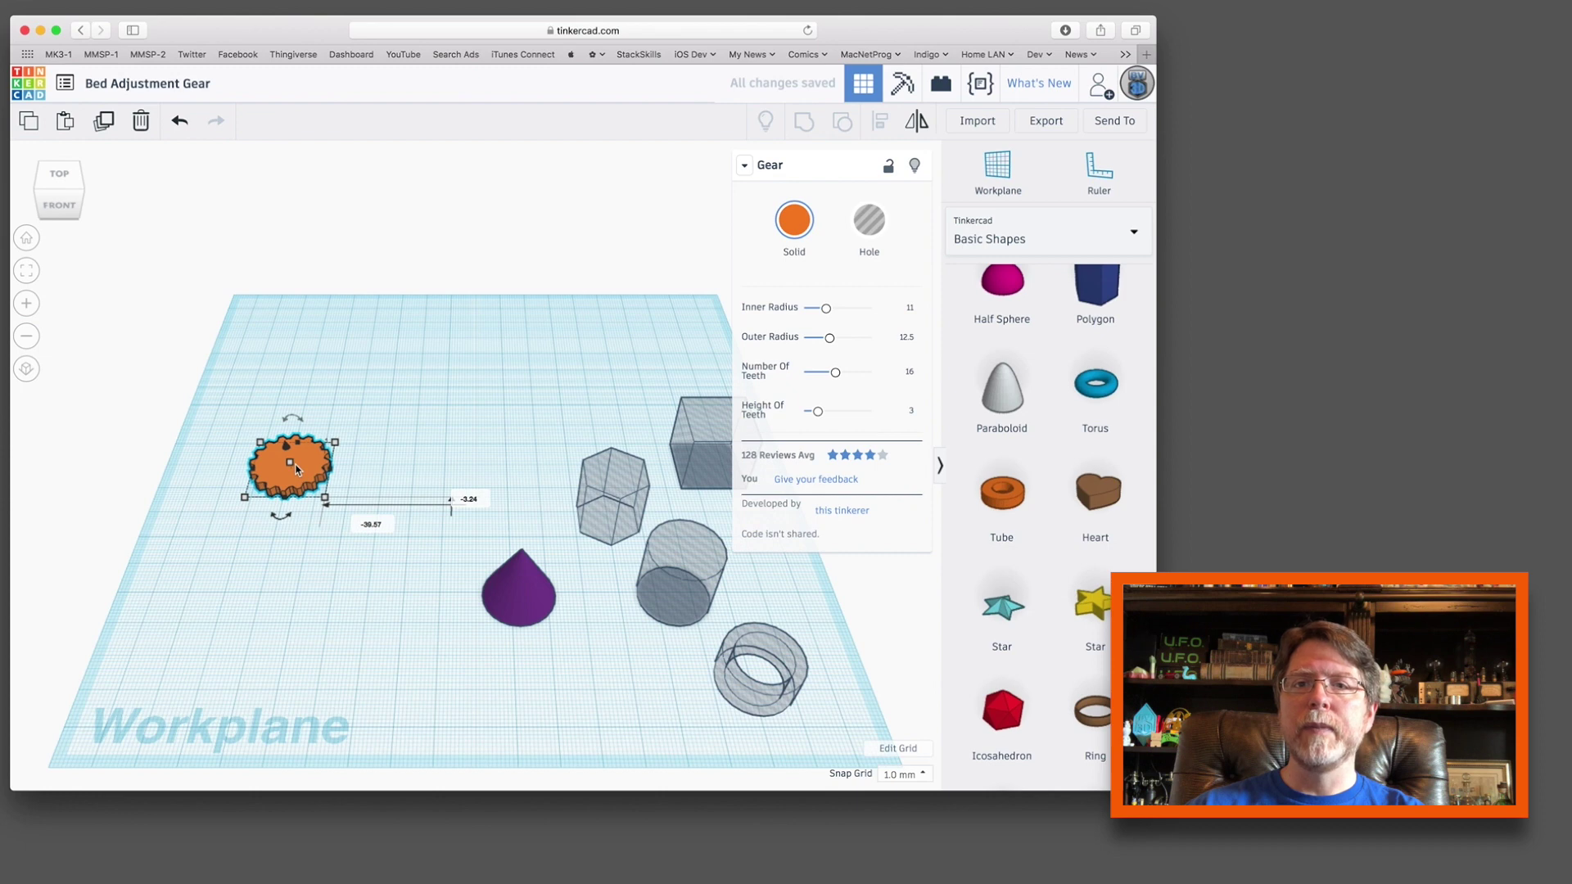
- Set the purple cone's height to 10 and its number of sides to 64
click(516, 591)
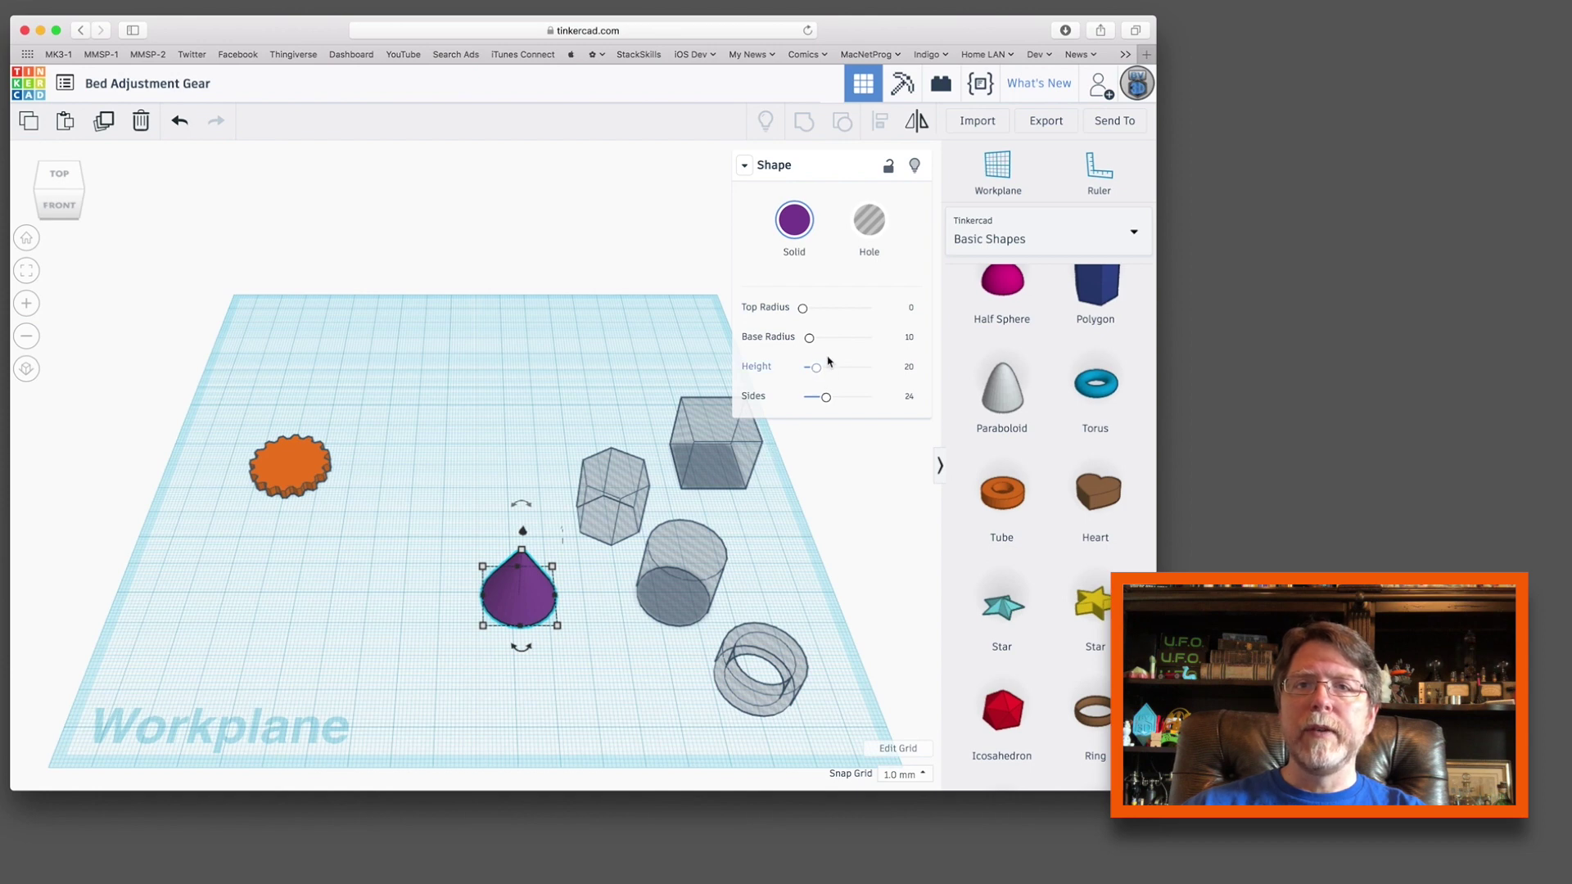
click(906, 368)
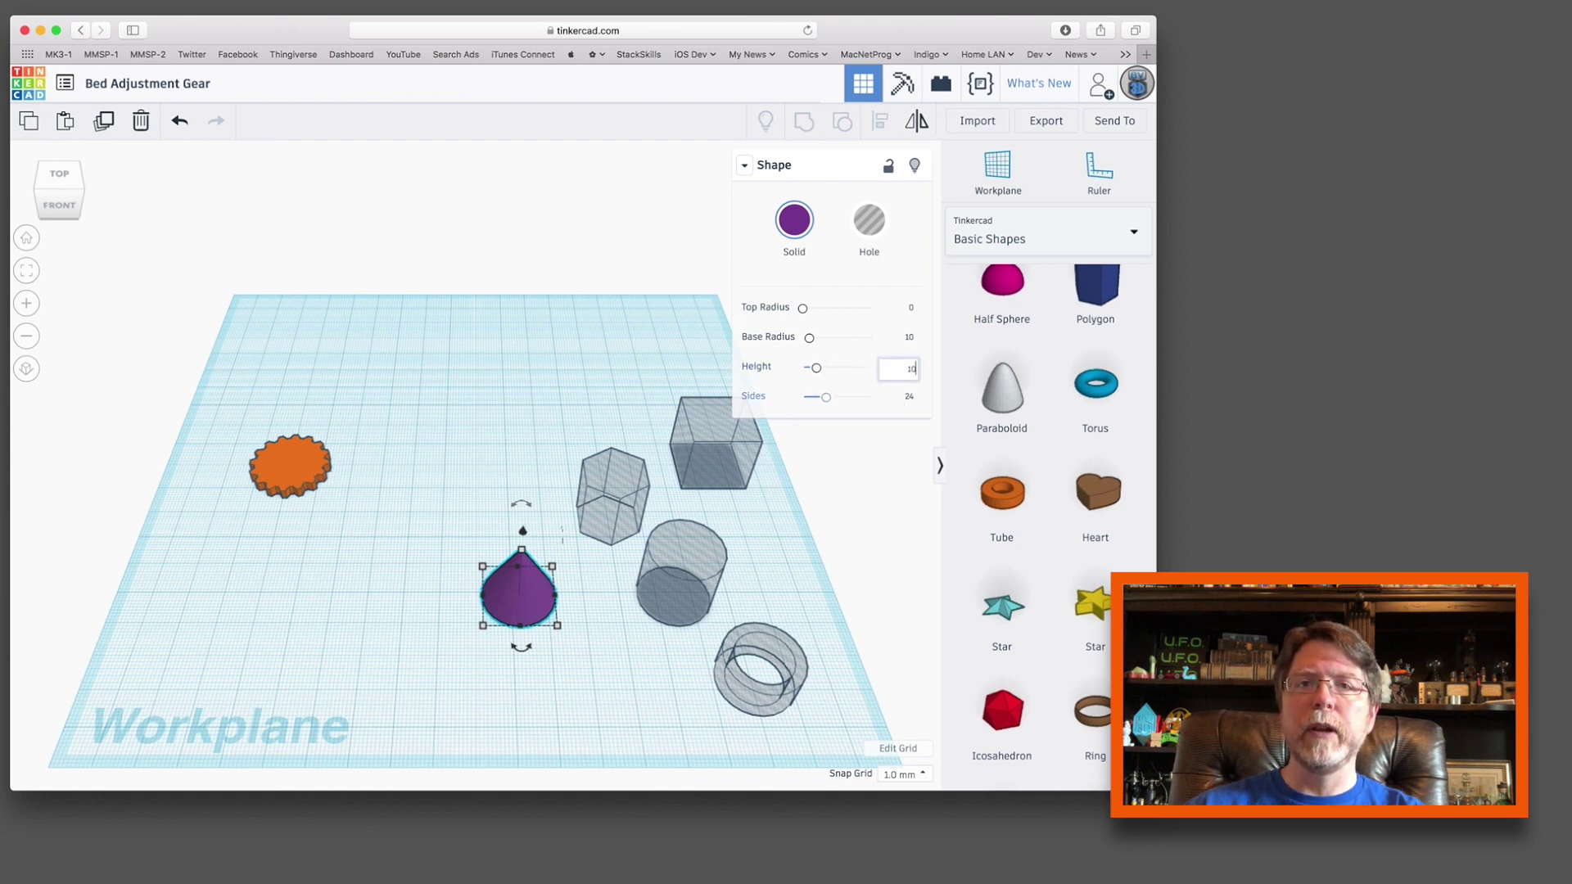
text(10)
key(Return)
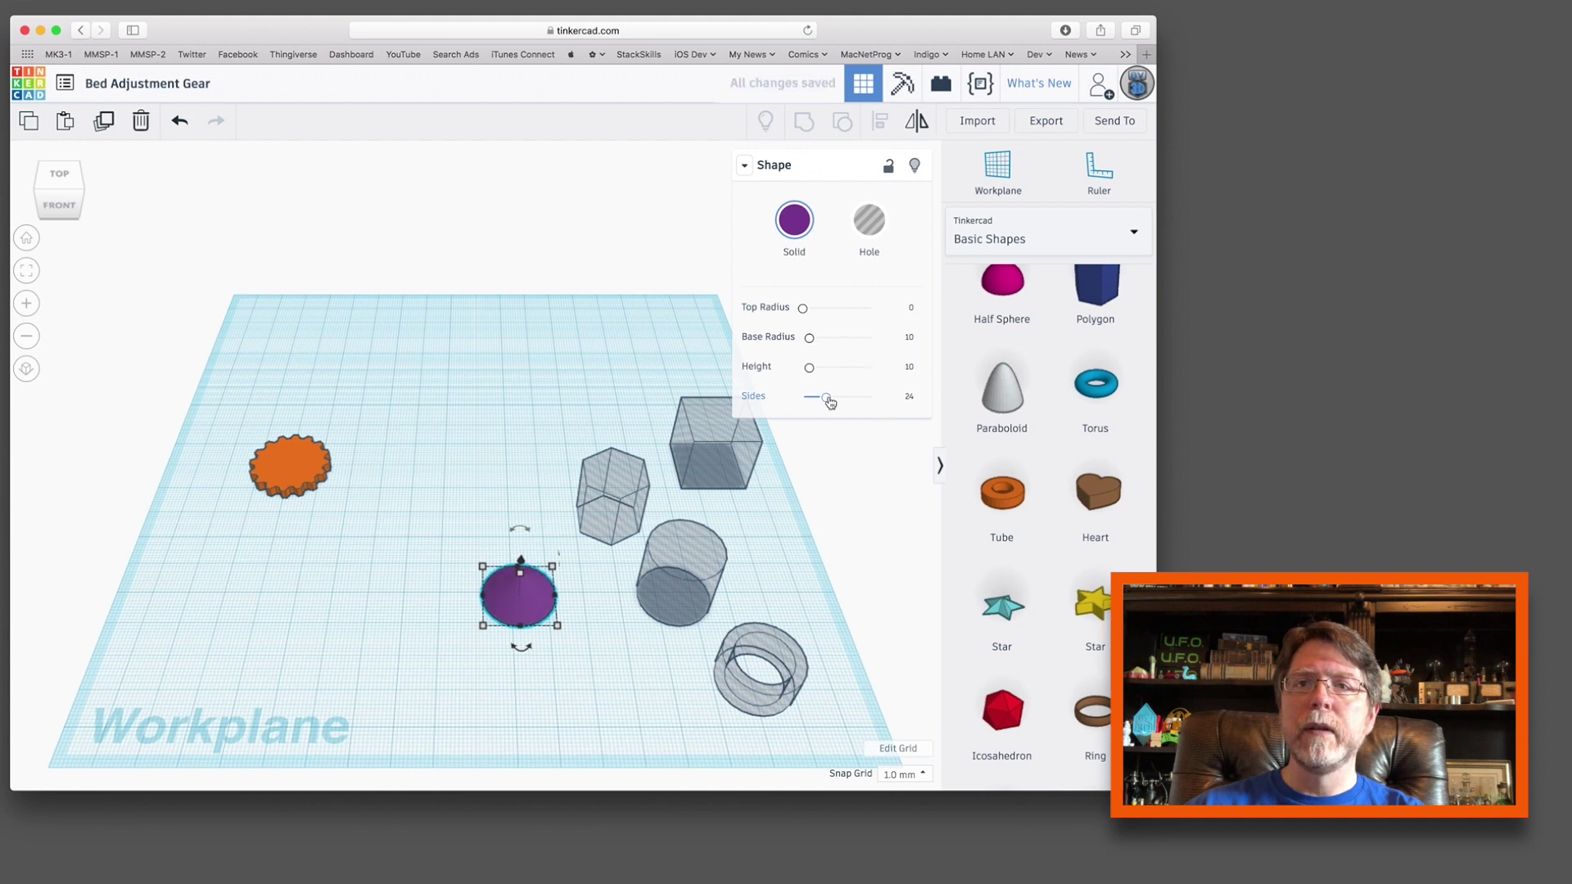
drag(827, 397, 873, 398)
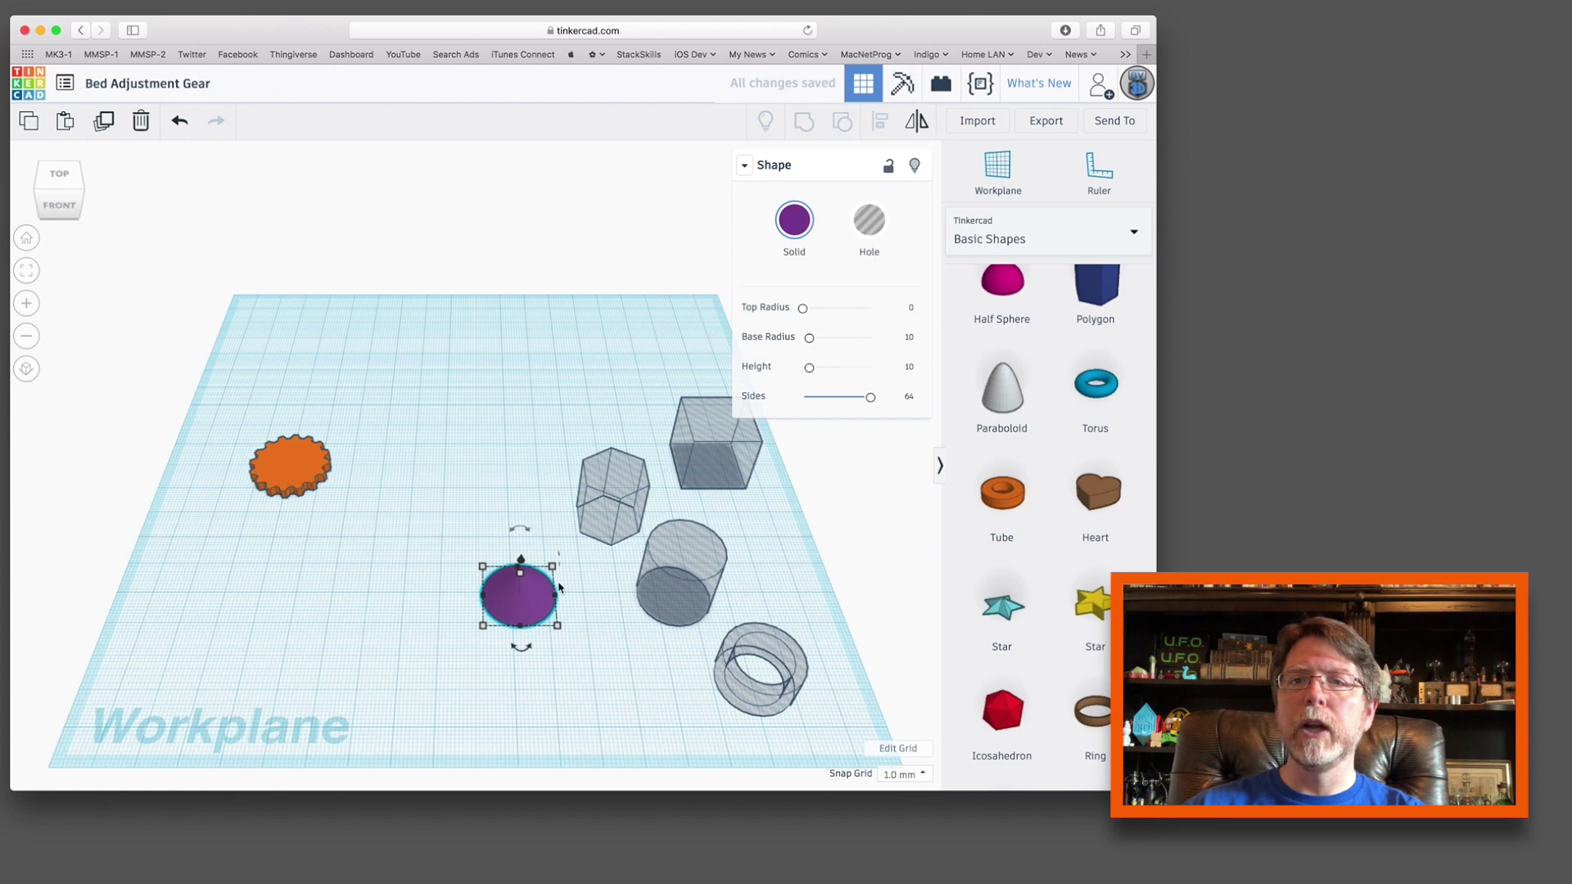
- Move the cone about 64 mm left and 20 mm back, and the hexagonal hole about 31 mm left and 13 mm forward
drag(547, 603, 322, 547)
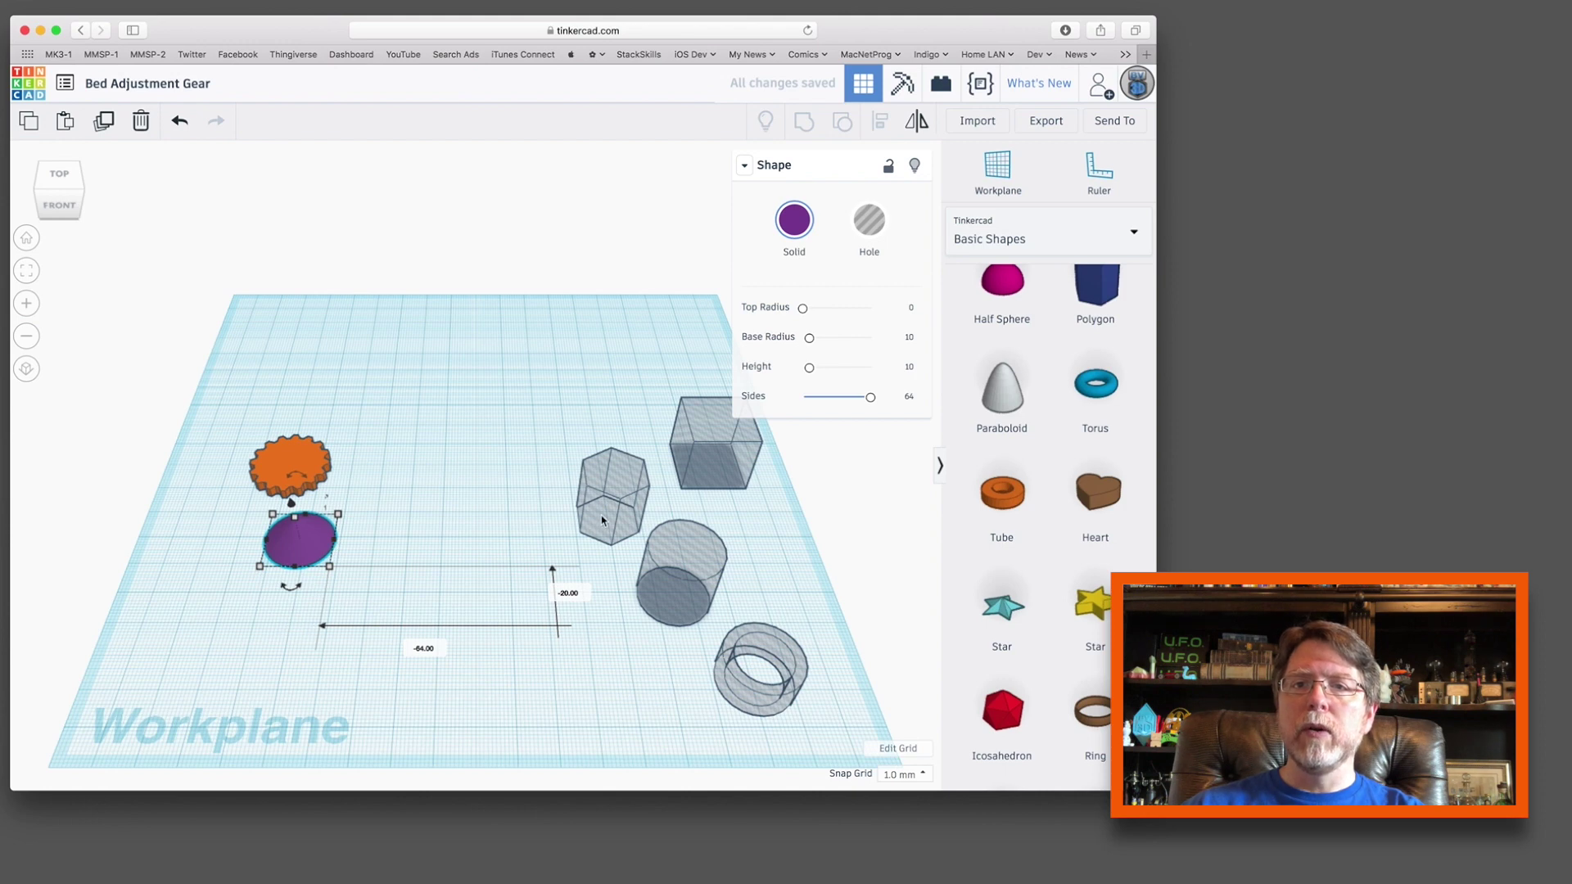
drag(602, 520, 494, 557)
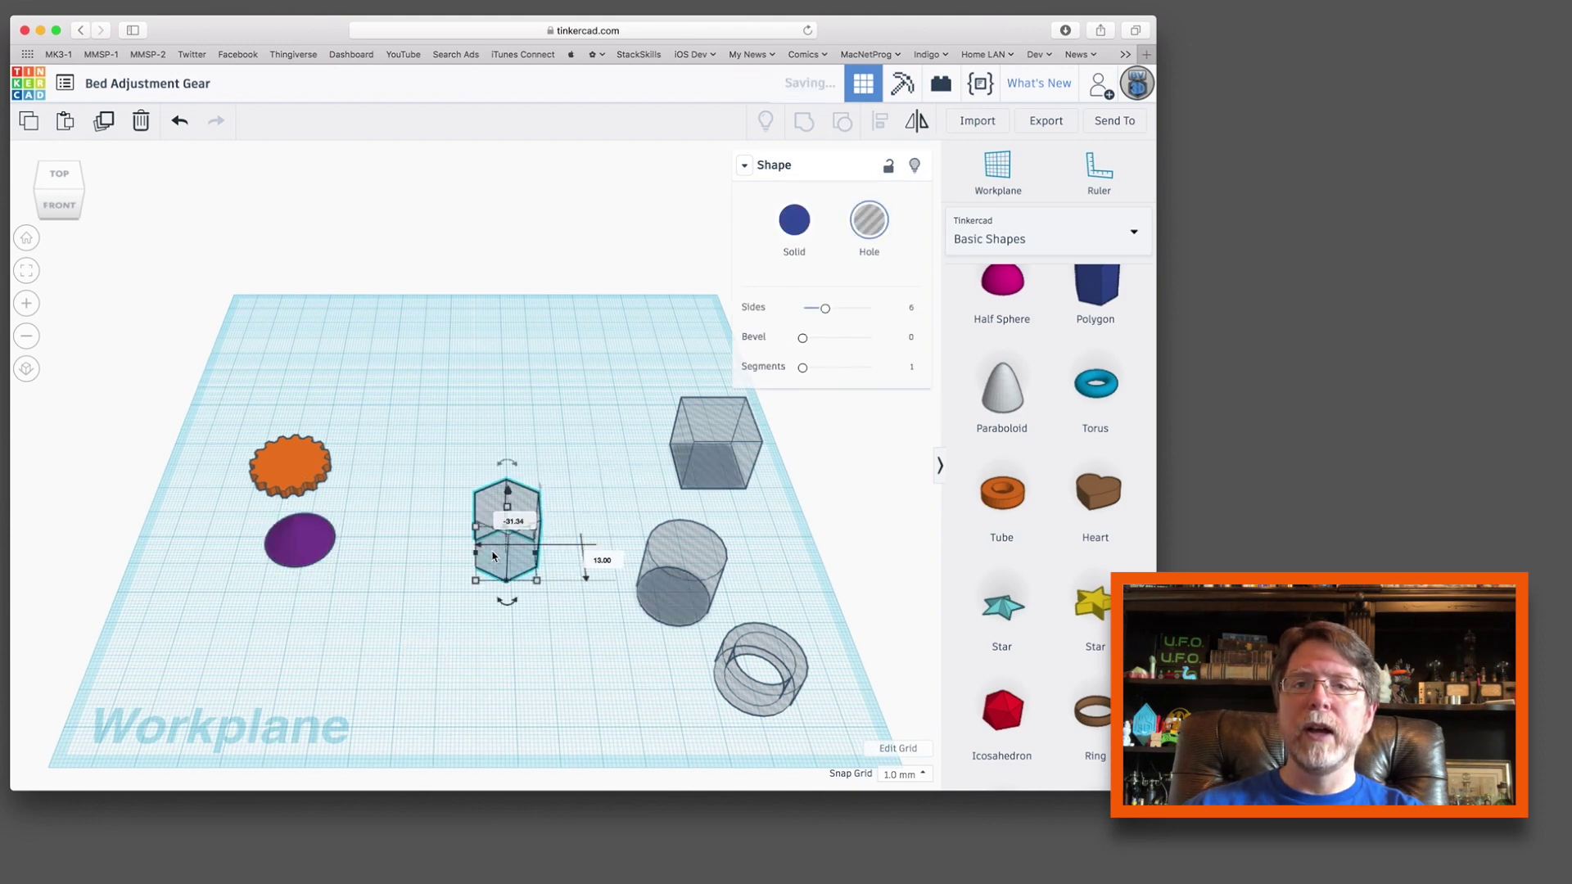
- Set the snap grid to 0.1 mm and scale the hexagonal hole proportionally down to about 6.3 mm deep and tall
click(898, 775)
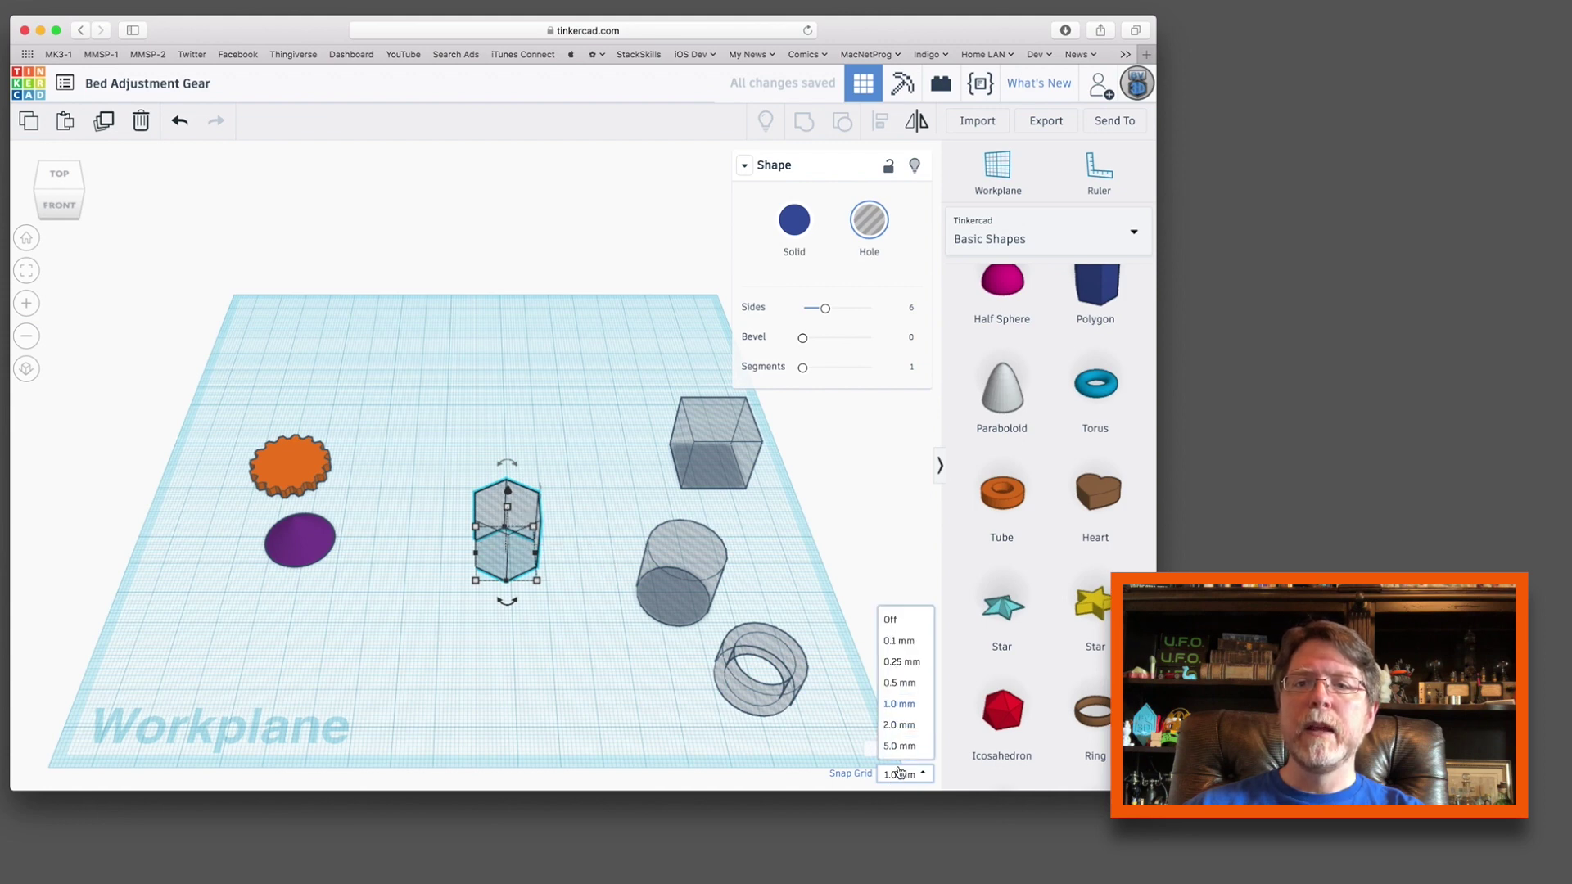
click(909, 641)
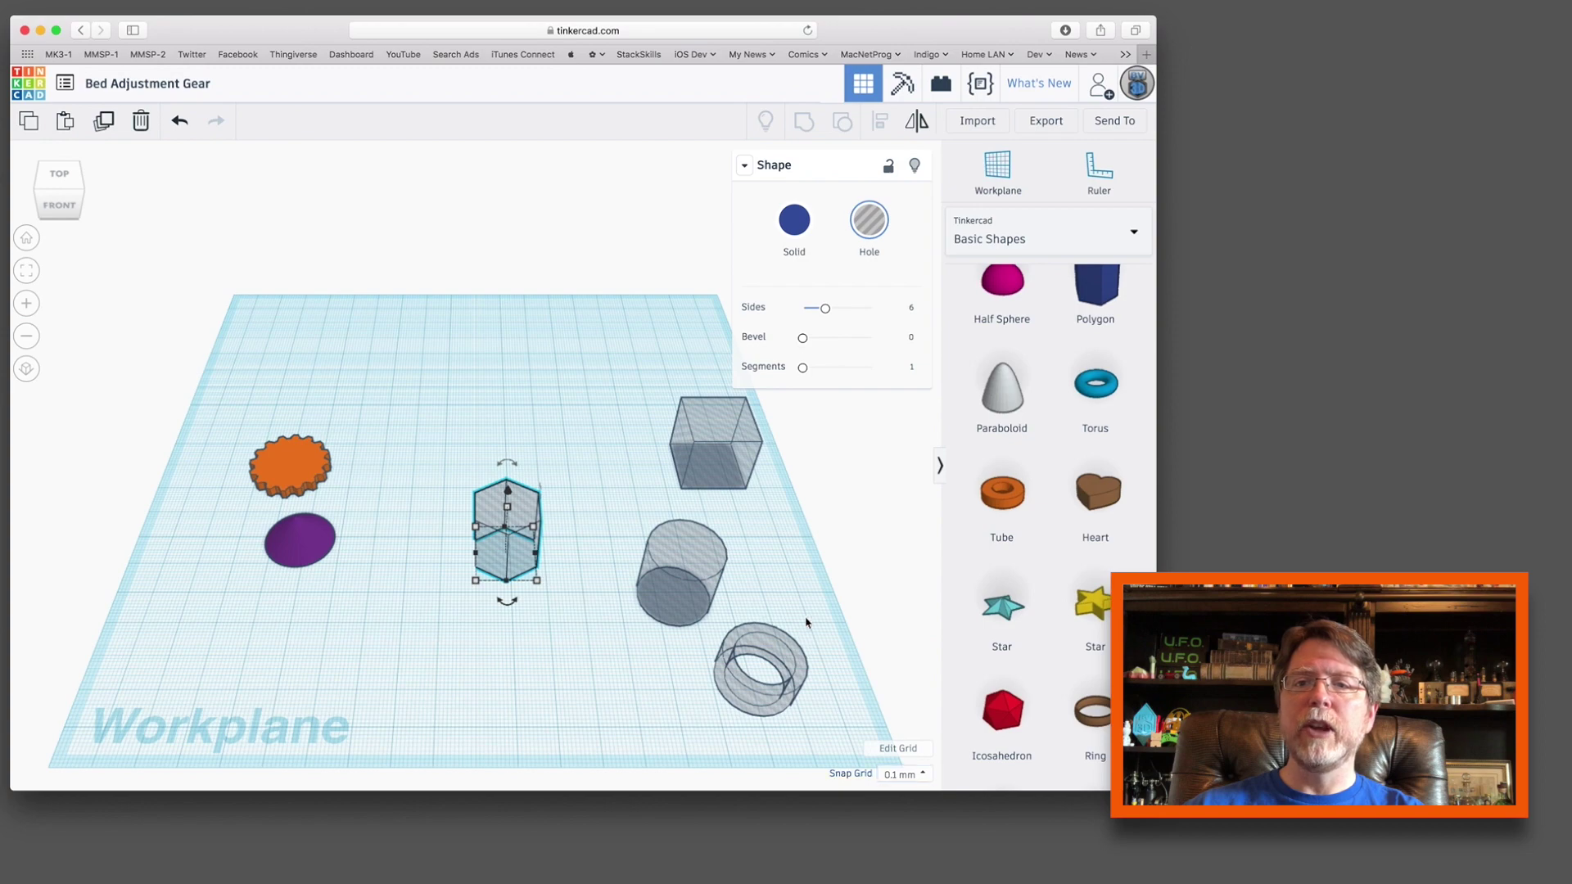
scroll(515, 562, up, 3)
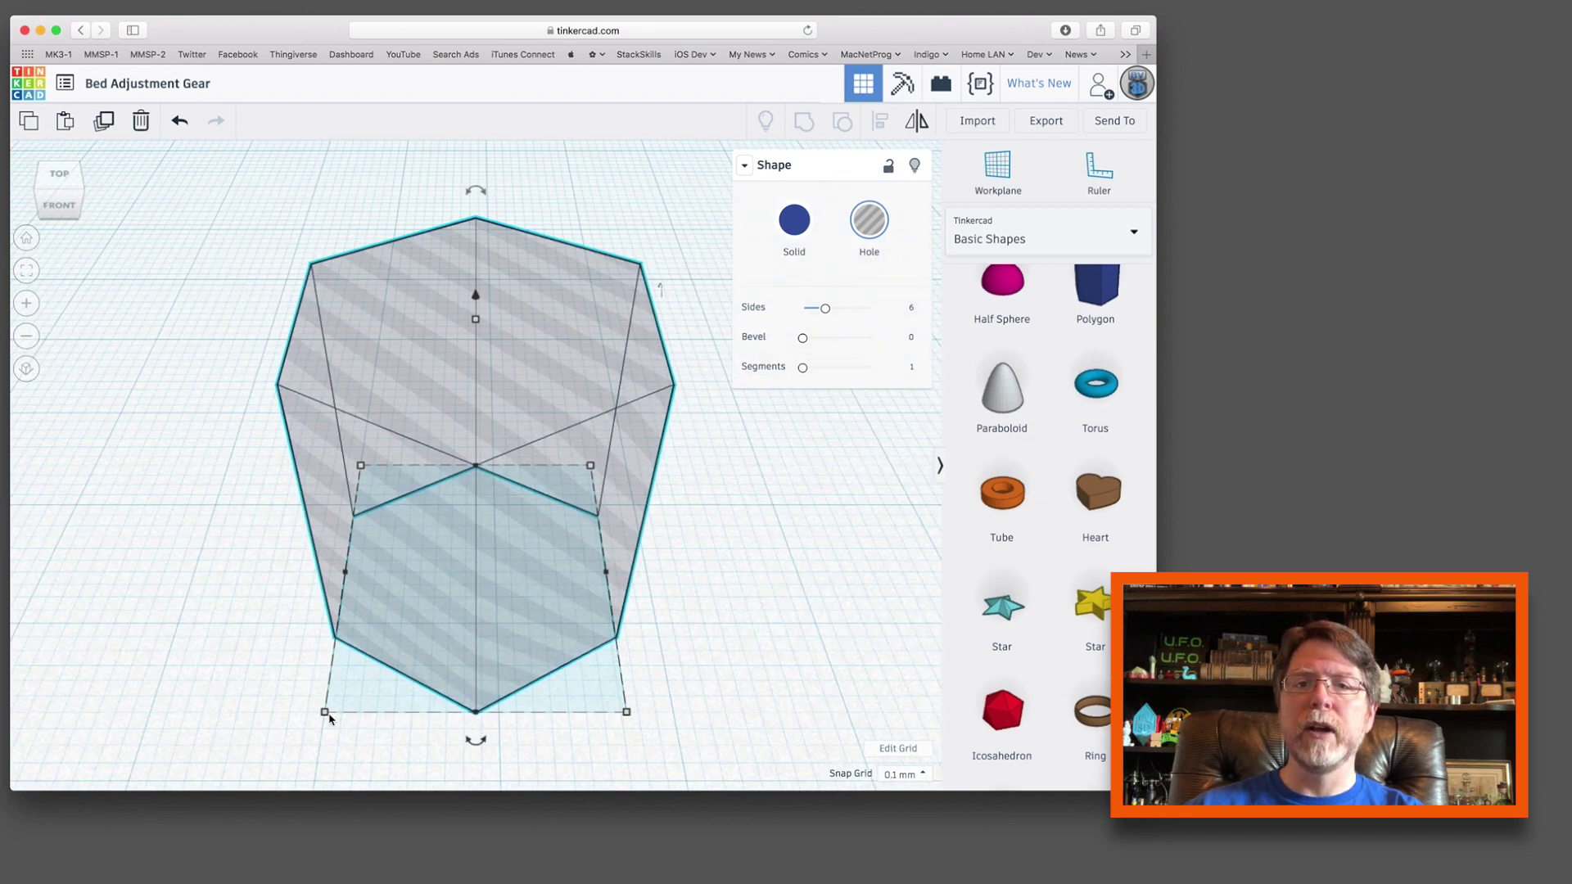
mouse_move(327, 715)
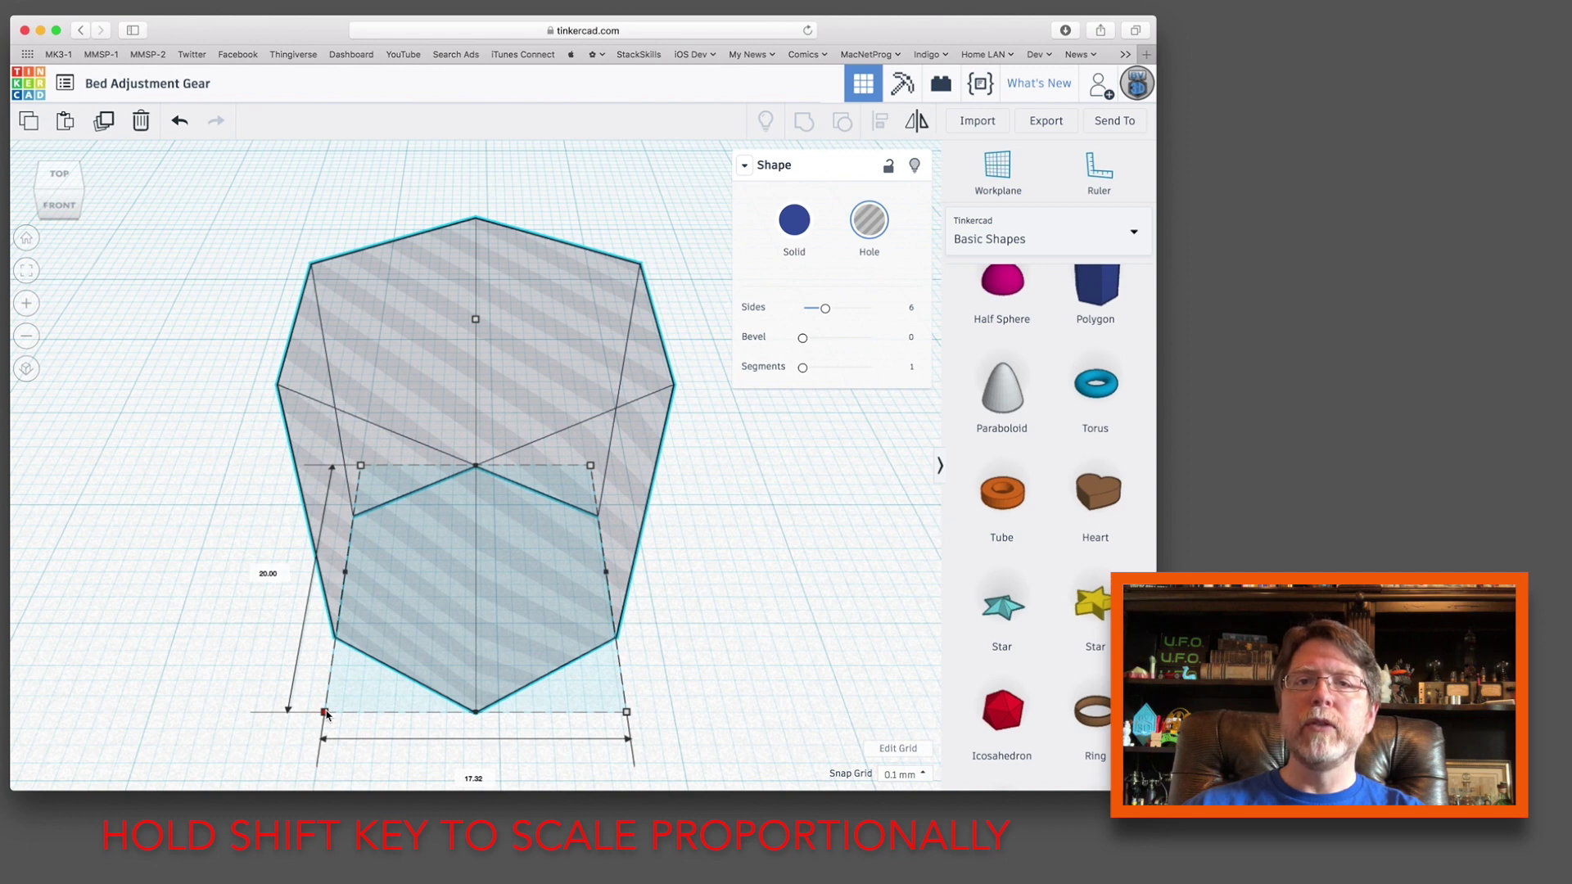
shift+drag(325, 713, 524, 509)
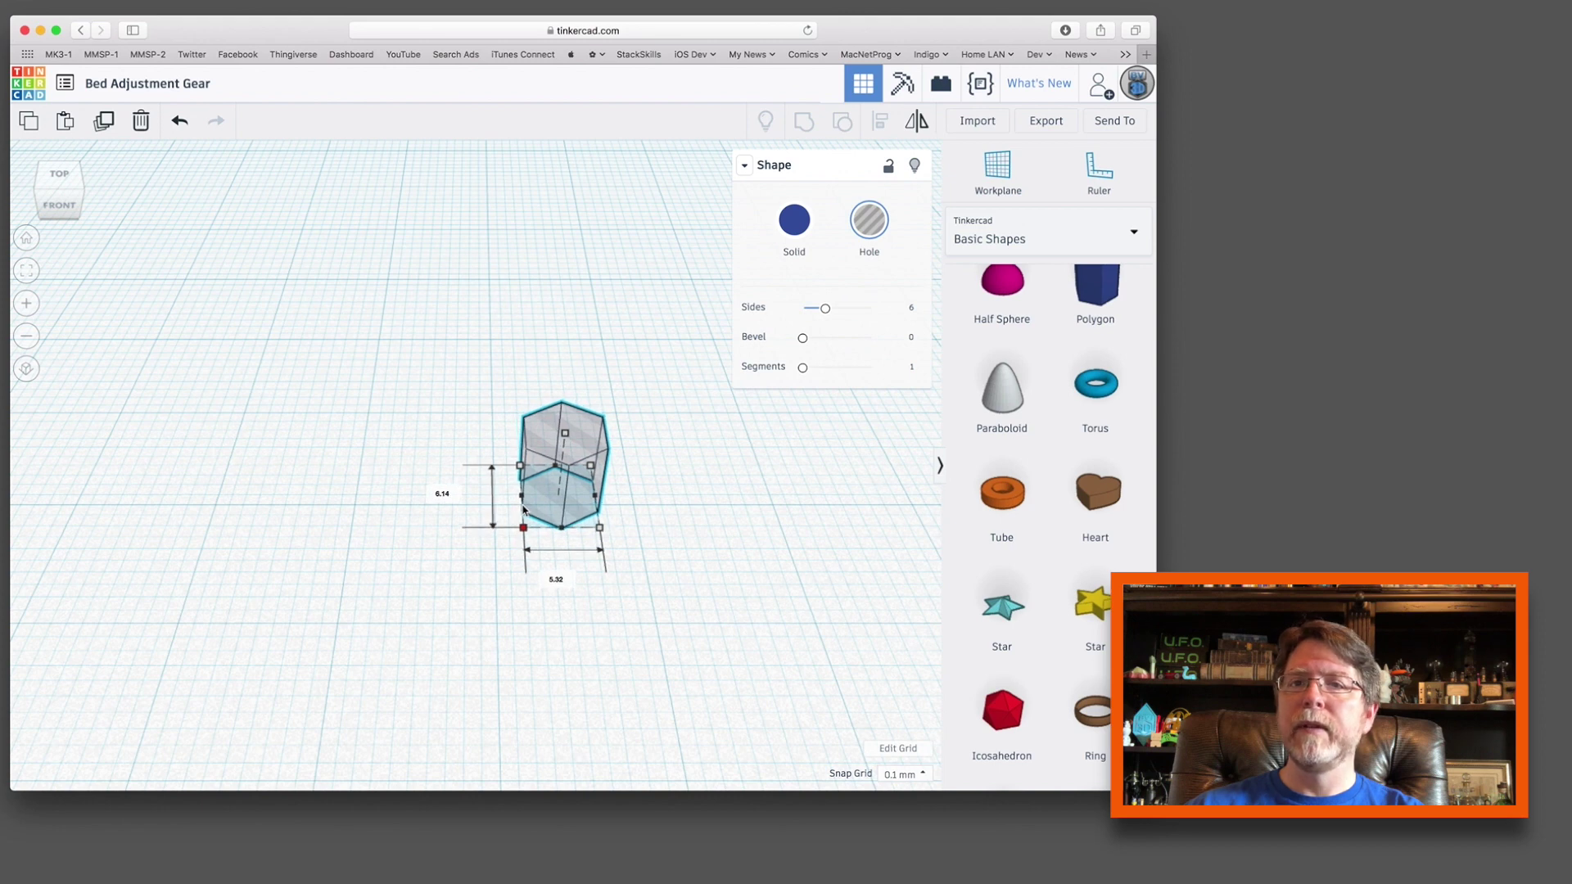
shift+drag(524, 509, 522, 511)
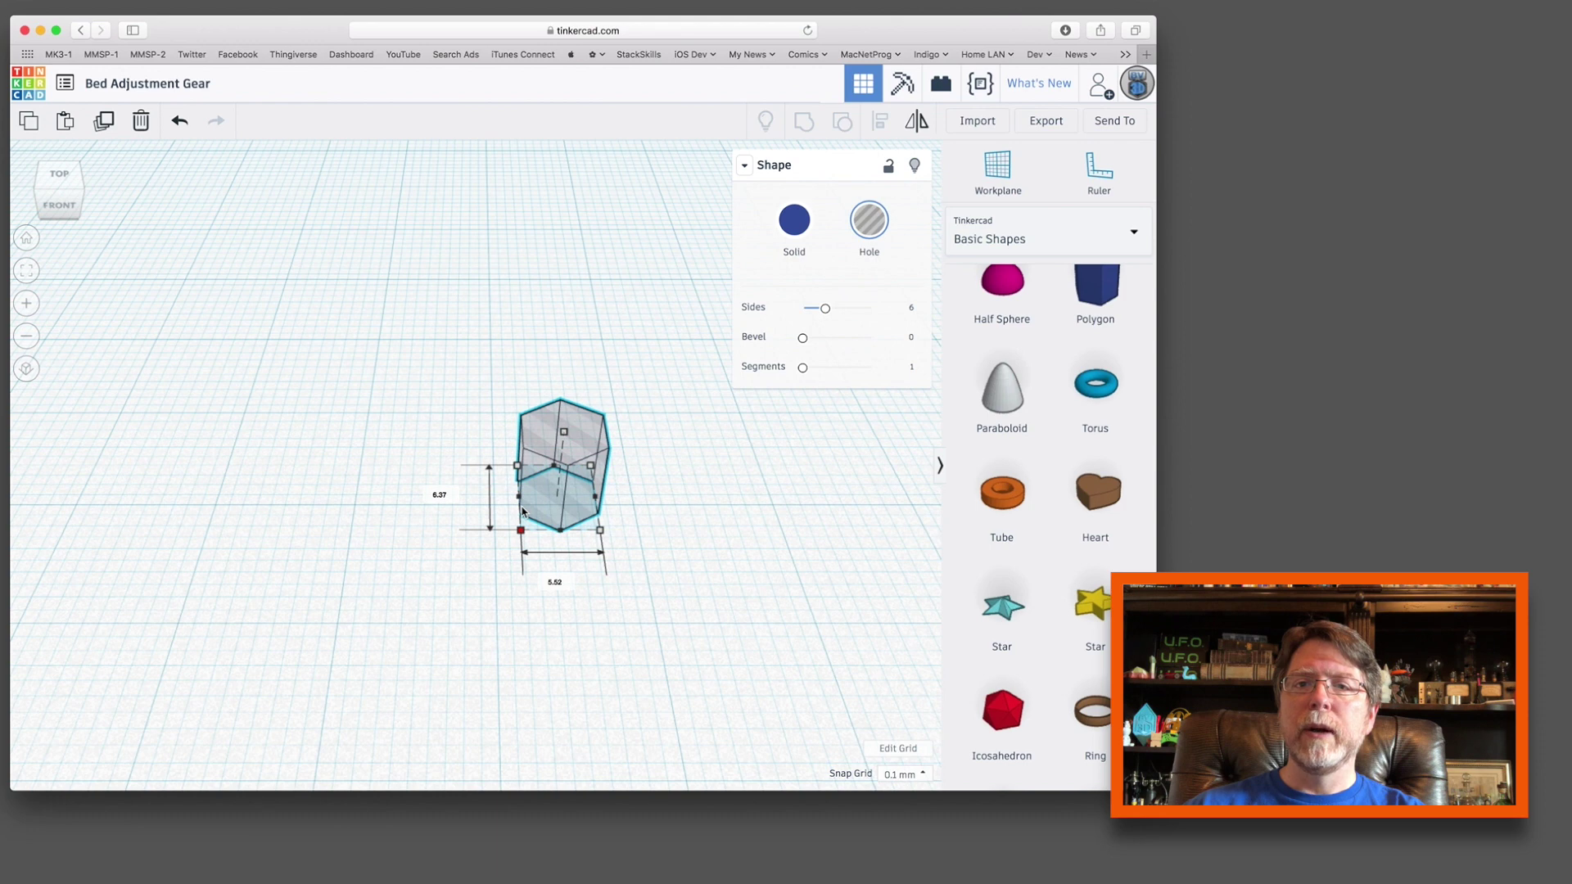
shift+drag(522, 512, 522, 510)
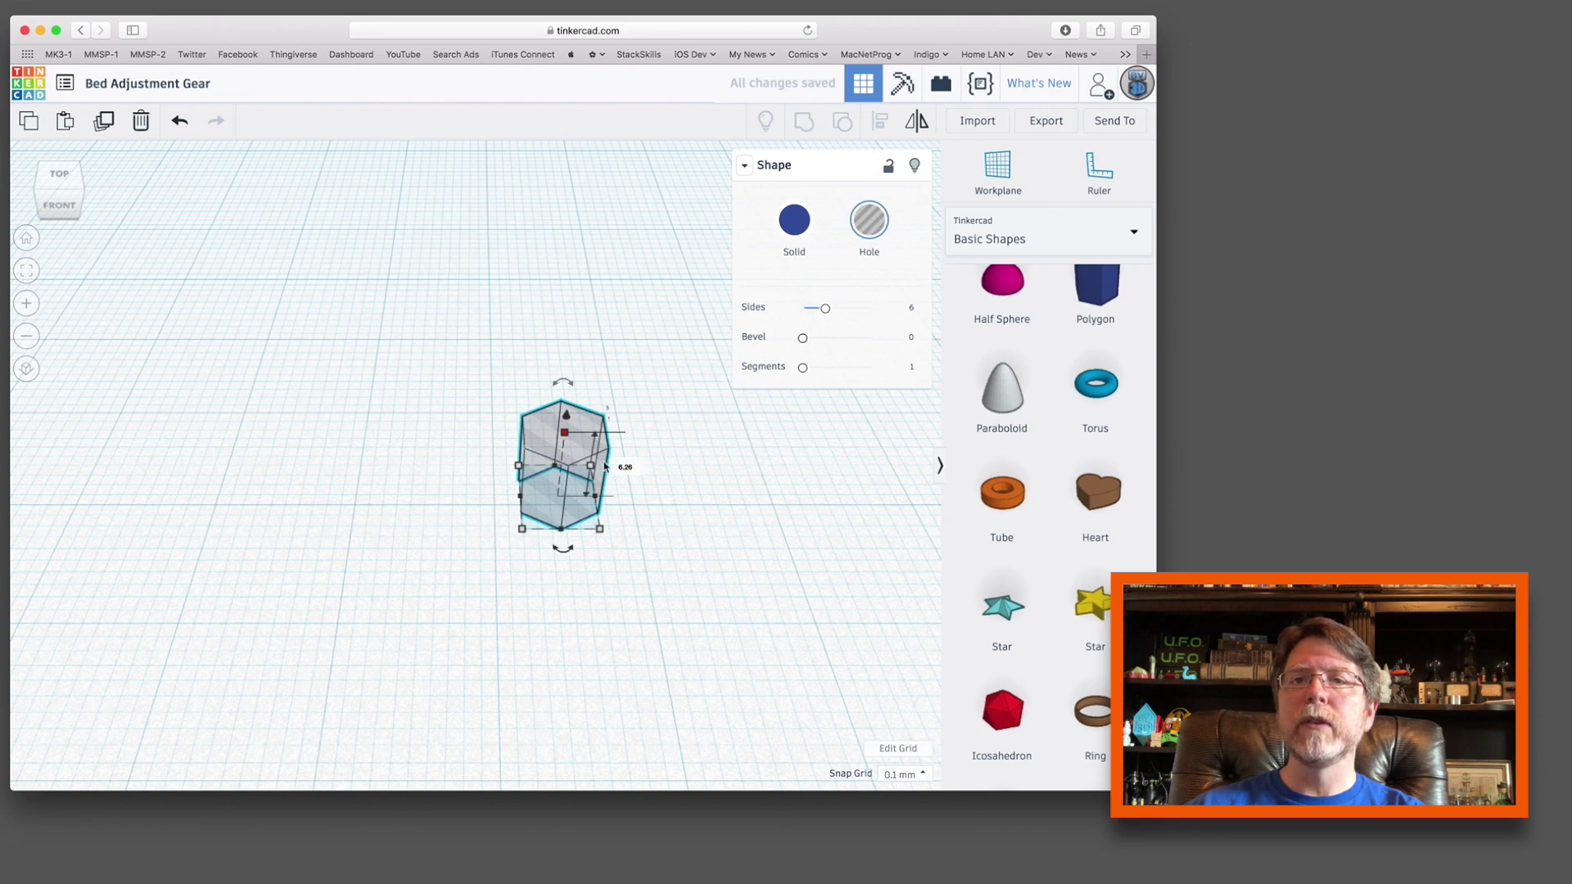
- Set the hexagonal hole's height to 3 mm and move it in front of the cone, about 62 mm left and 29 mm forward
click(625, 466)
text(3)
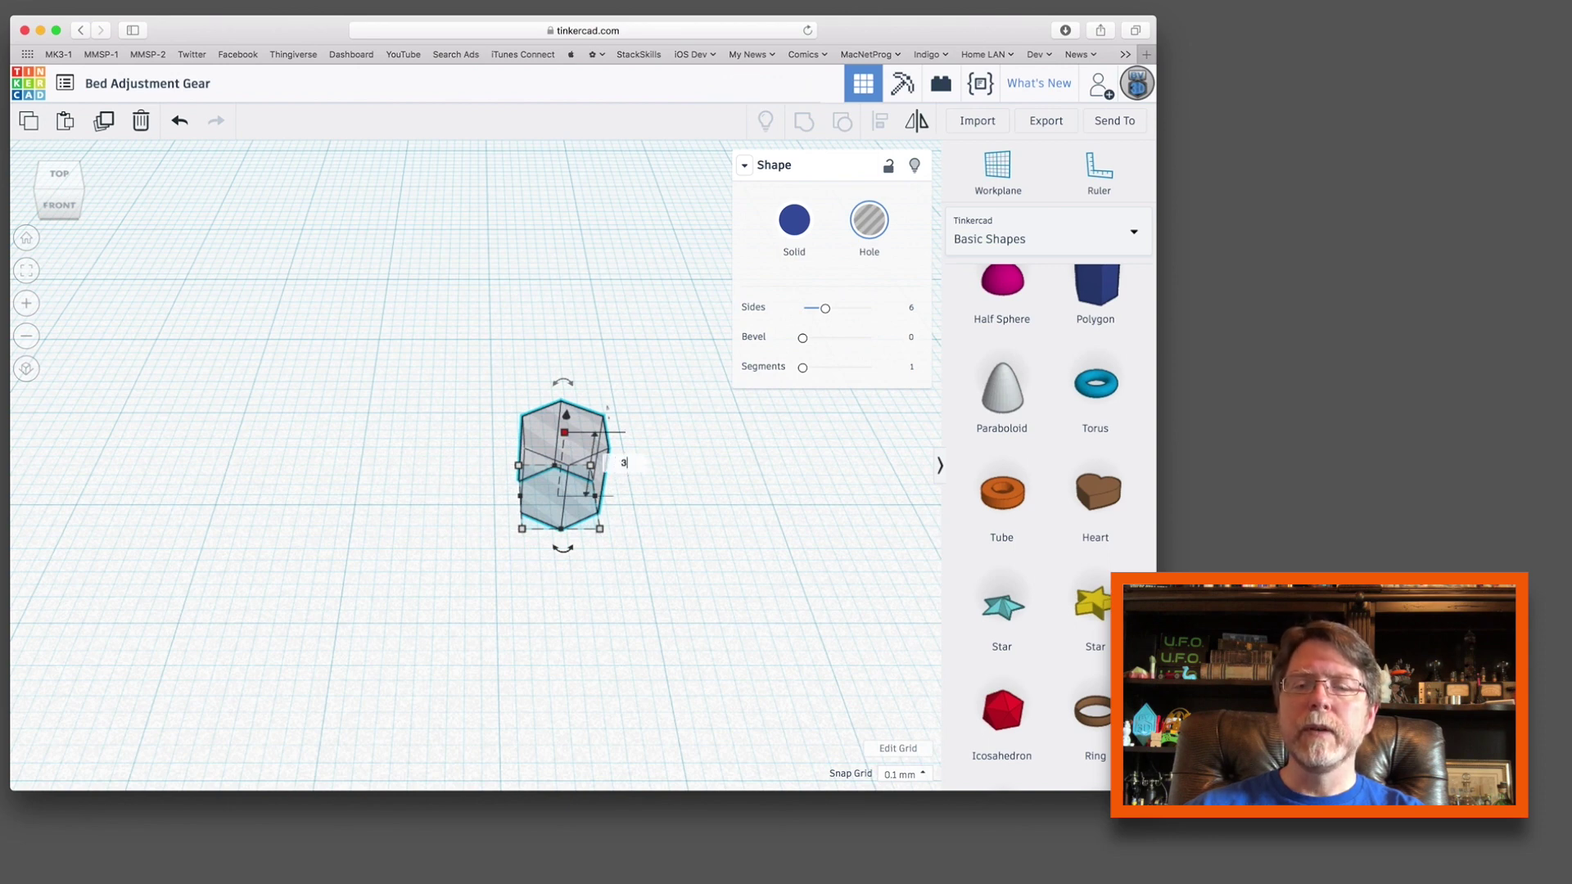
key(Return)
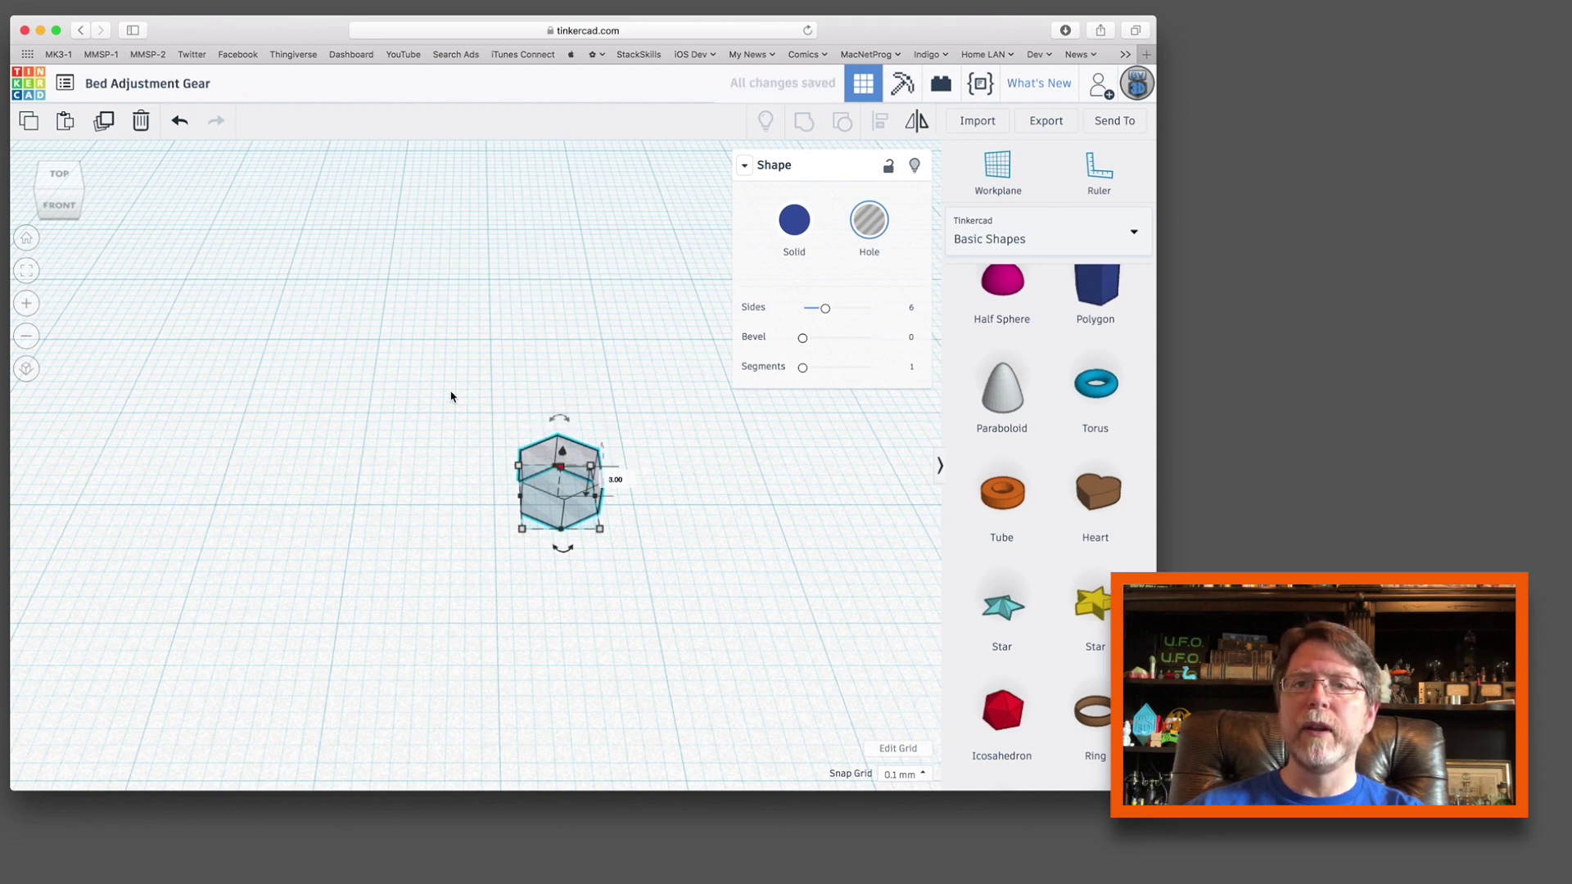
click(26, 270)
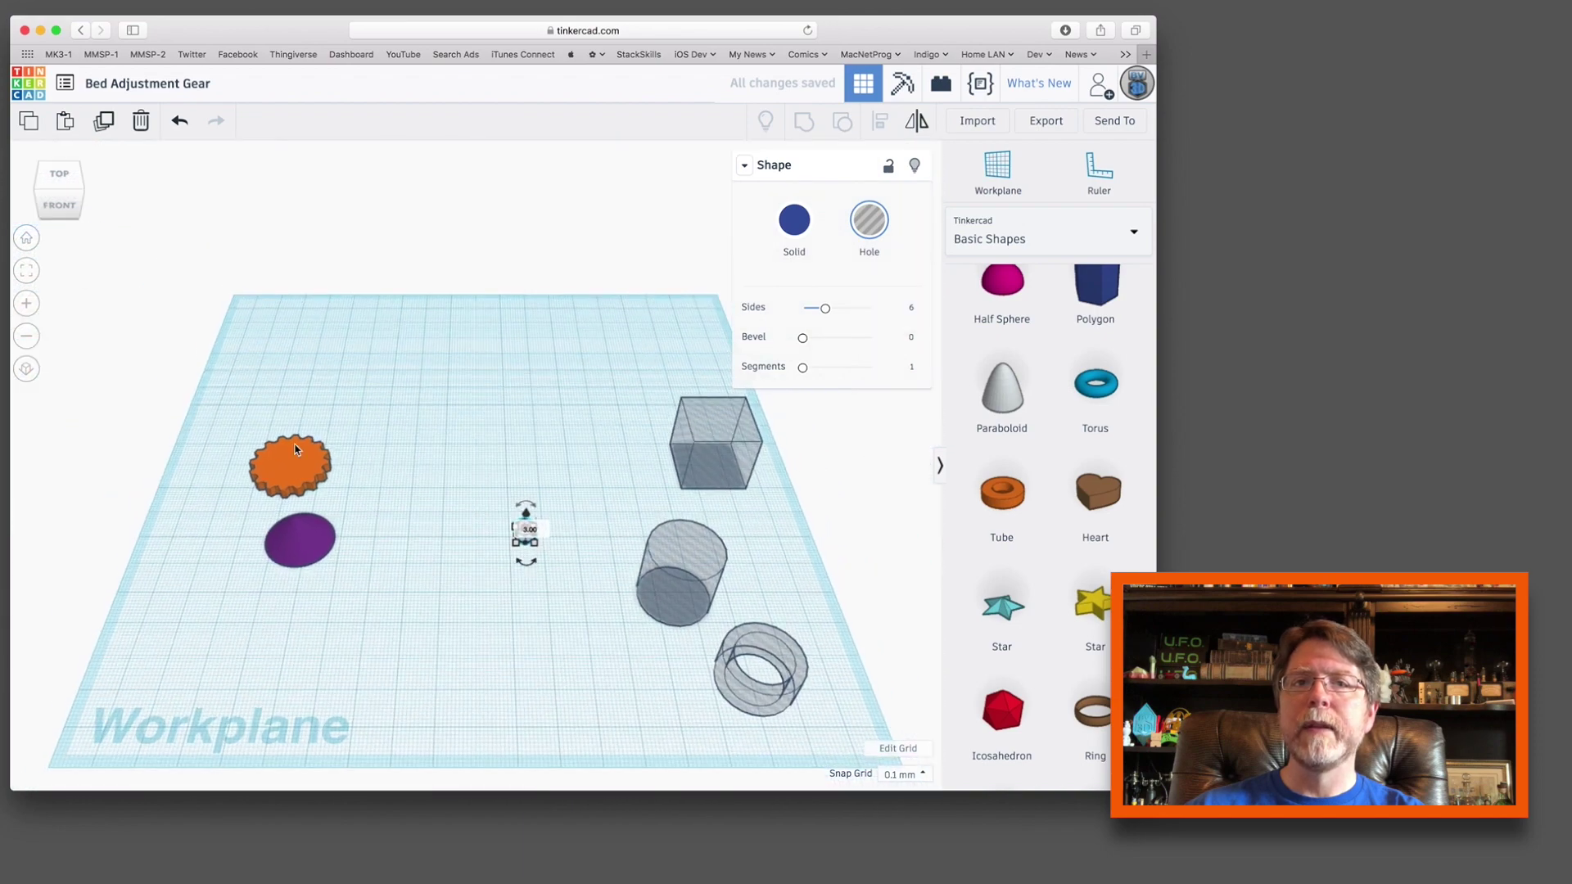
click(497, 586)
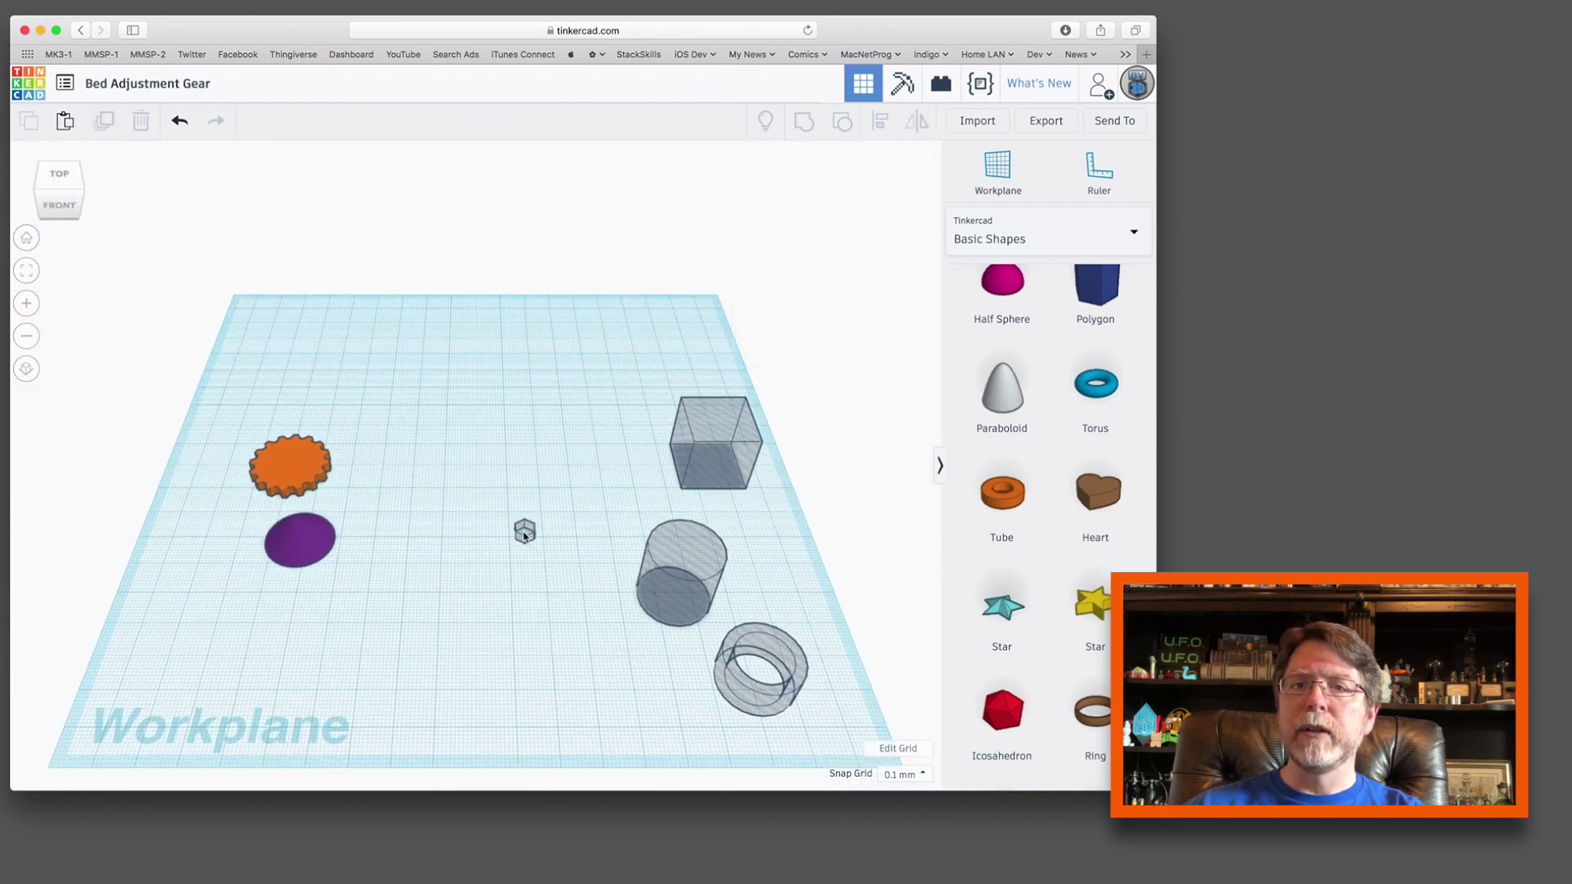
drag(524, 534, 292, 618)
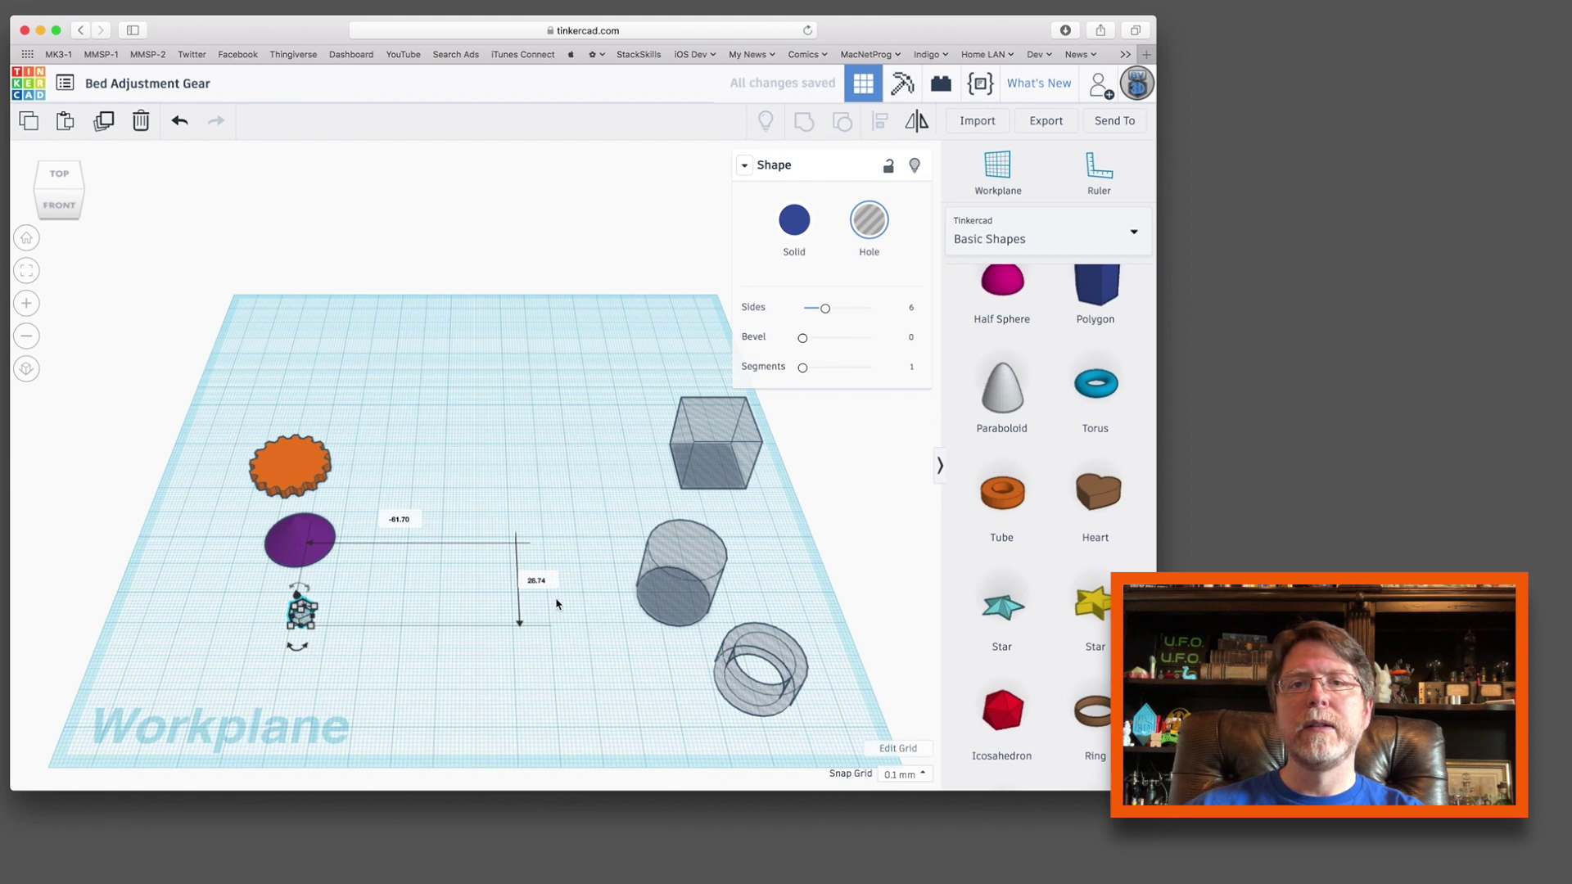
- Move the cylinder hole about 43 mm left and 15 mm back, and set its number of sides to 64
drag(671, 597, 505, 552)
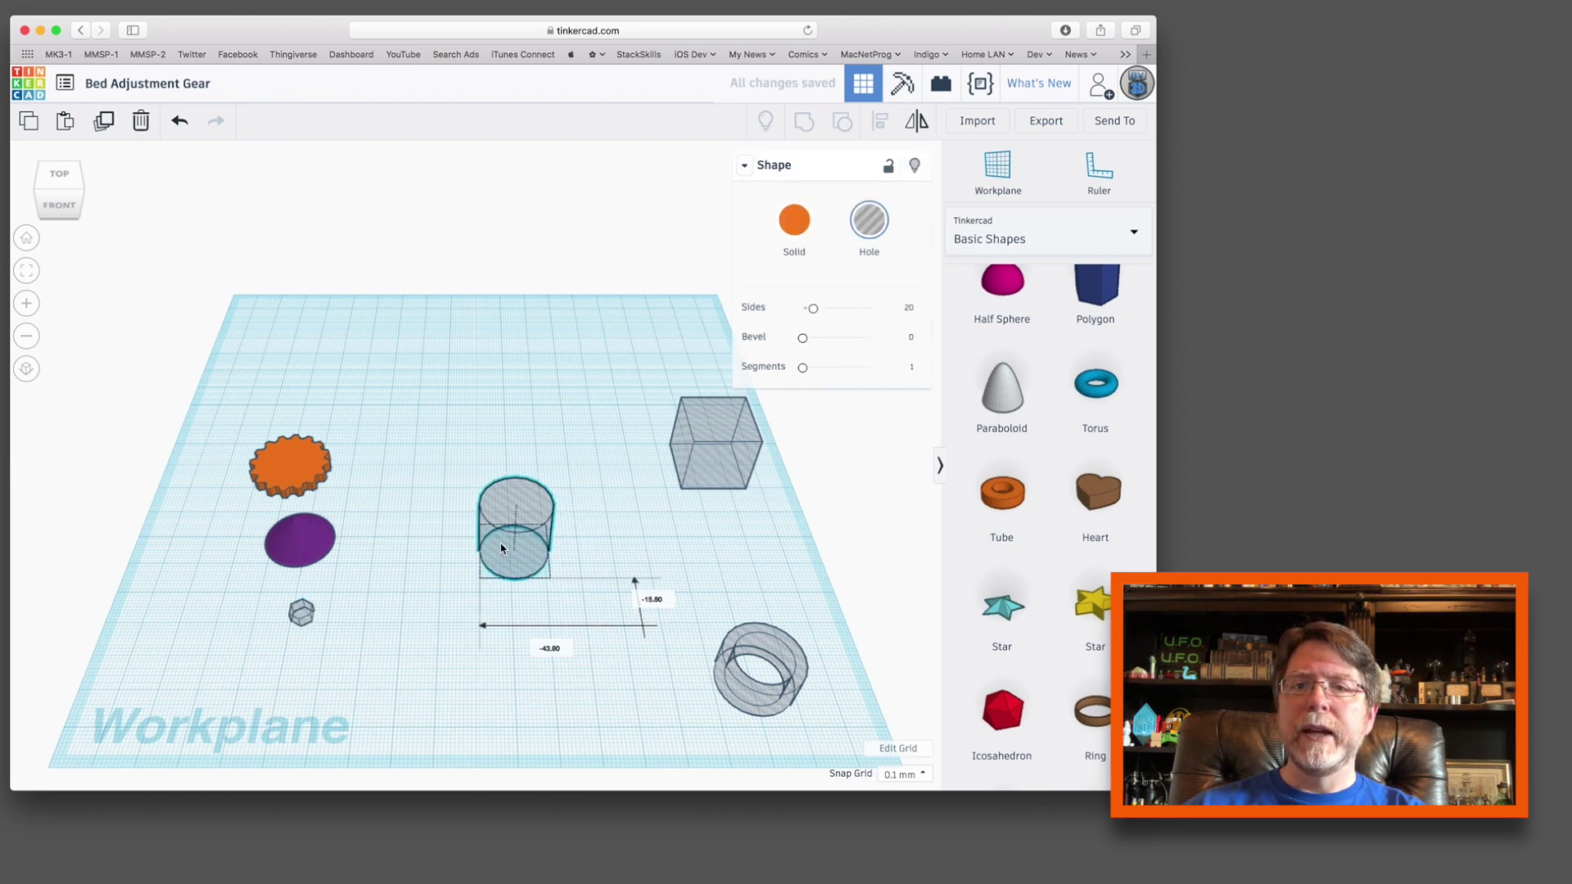
drag(812, 308, 870, 308)
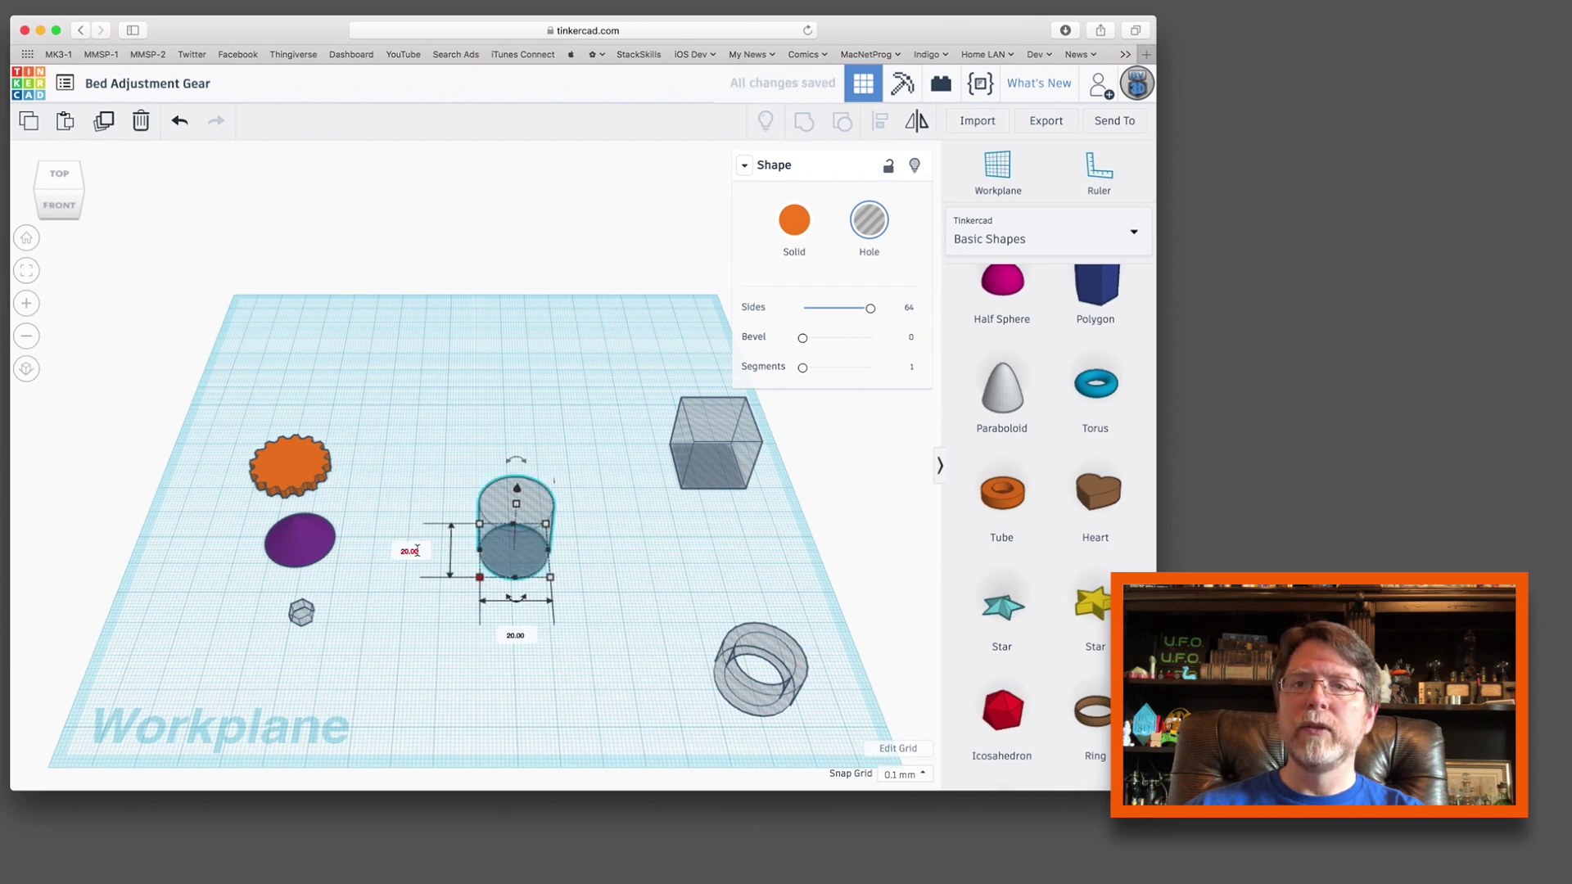
- Resize the cylinder hole's base to 3.25 by 3.25 mm and place it just left of the small hexagonal hole
click(411, 550)
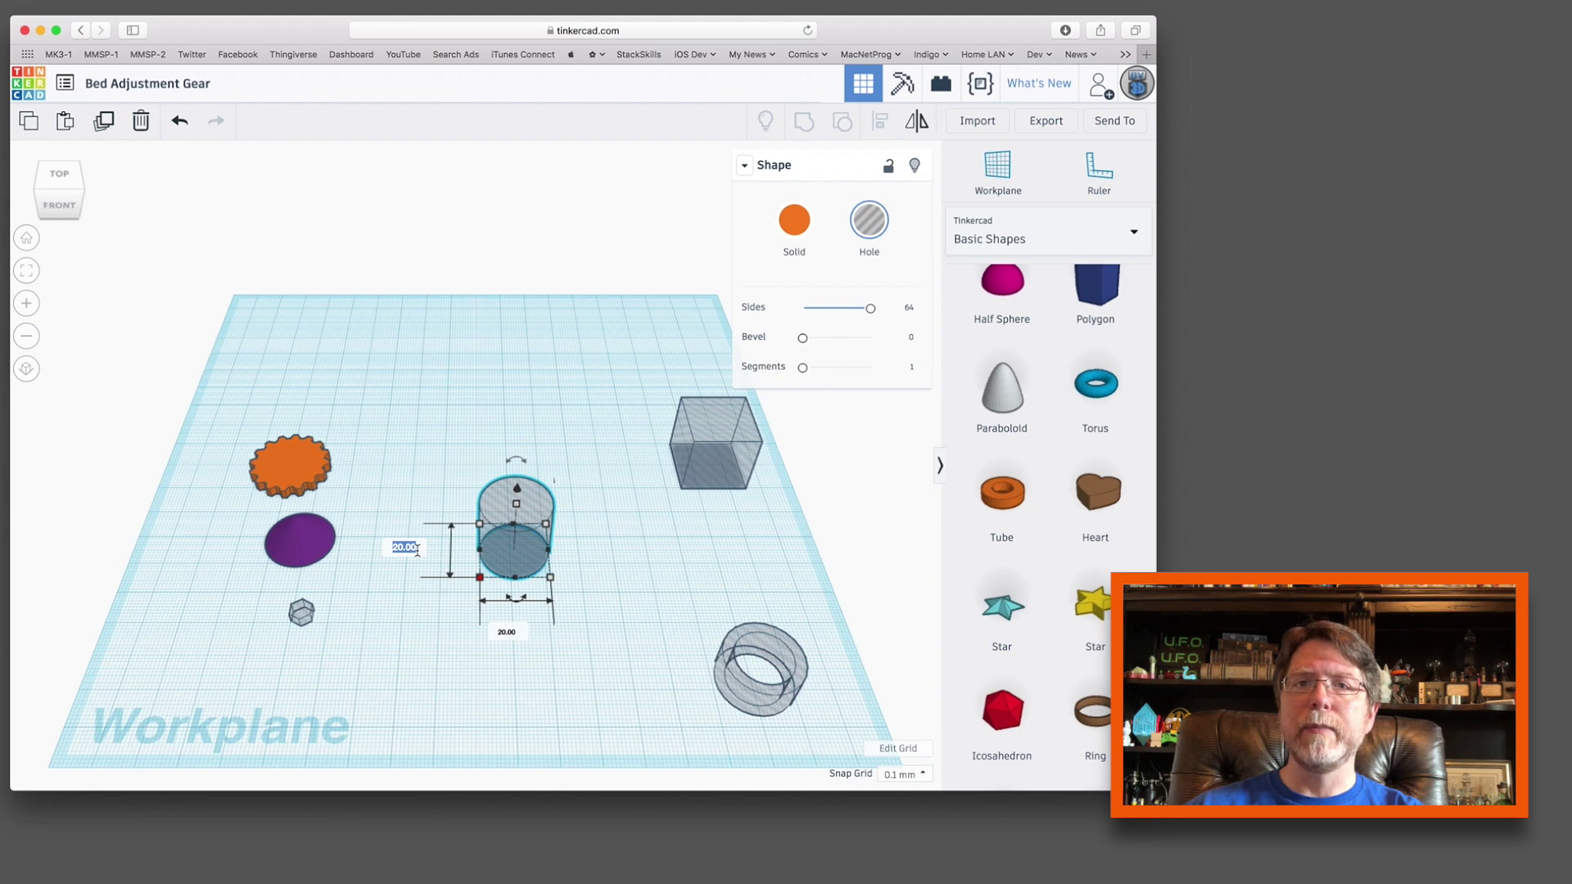
text(3.25)
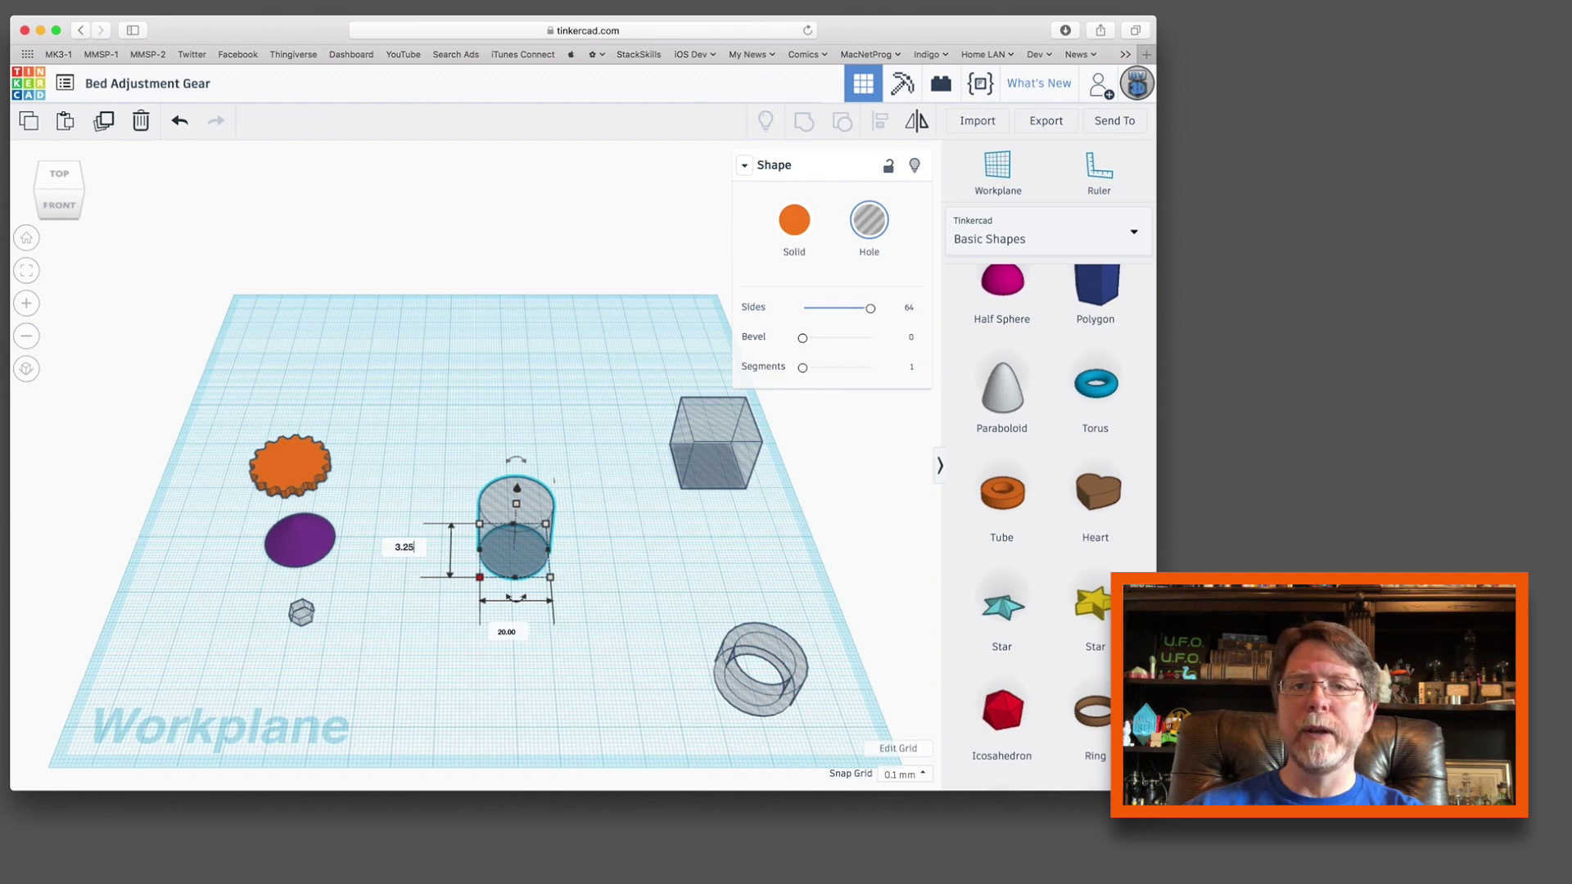
key(Tab)
text(3.)
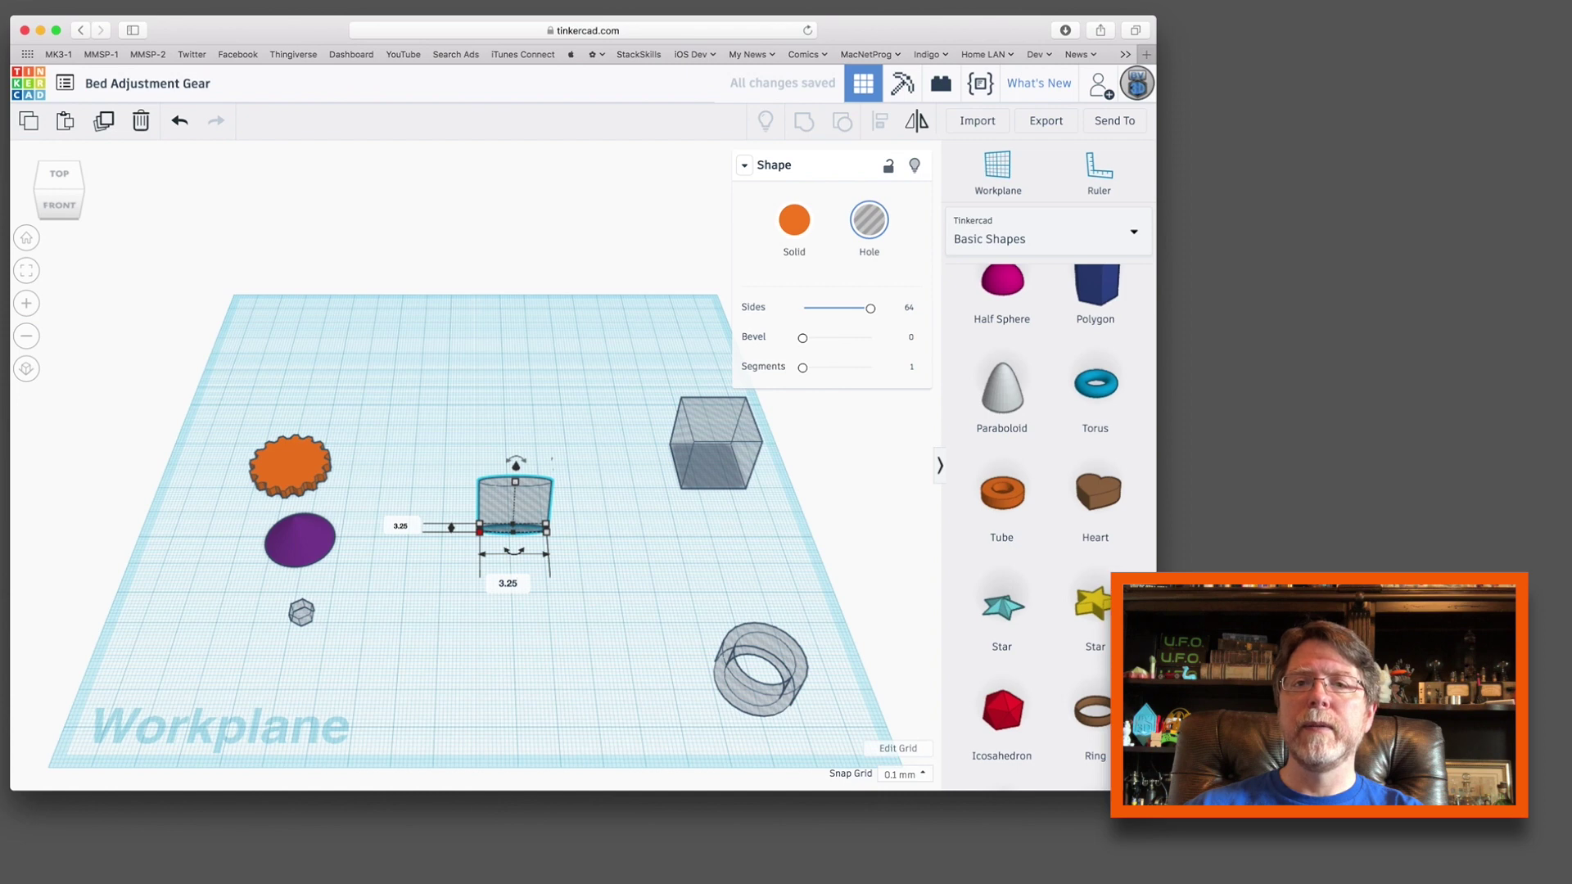
text(25)
key(Return)
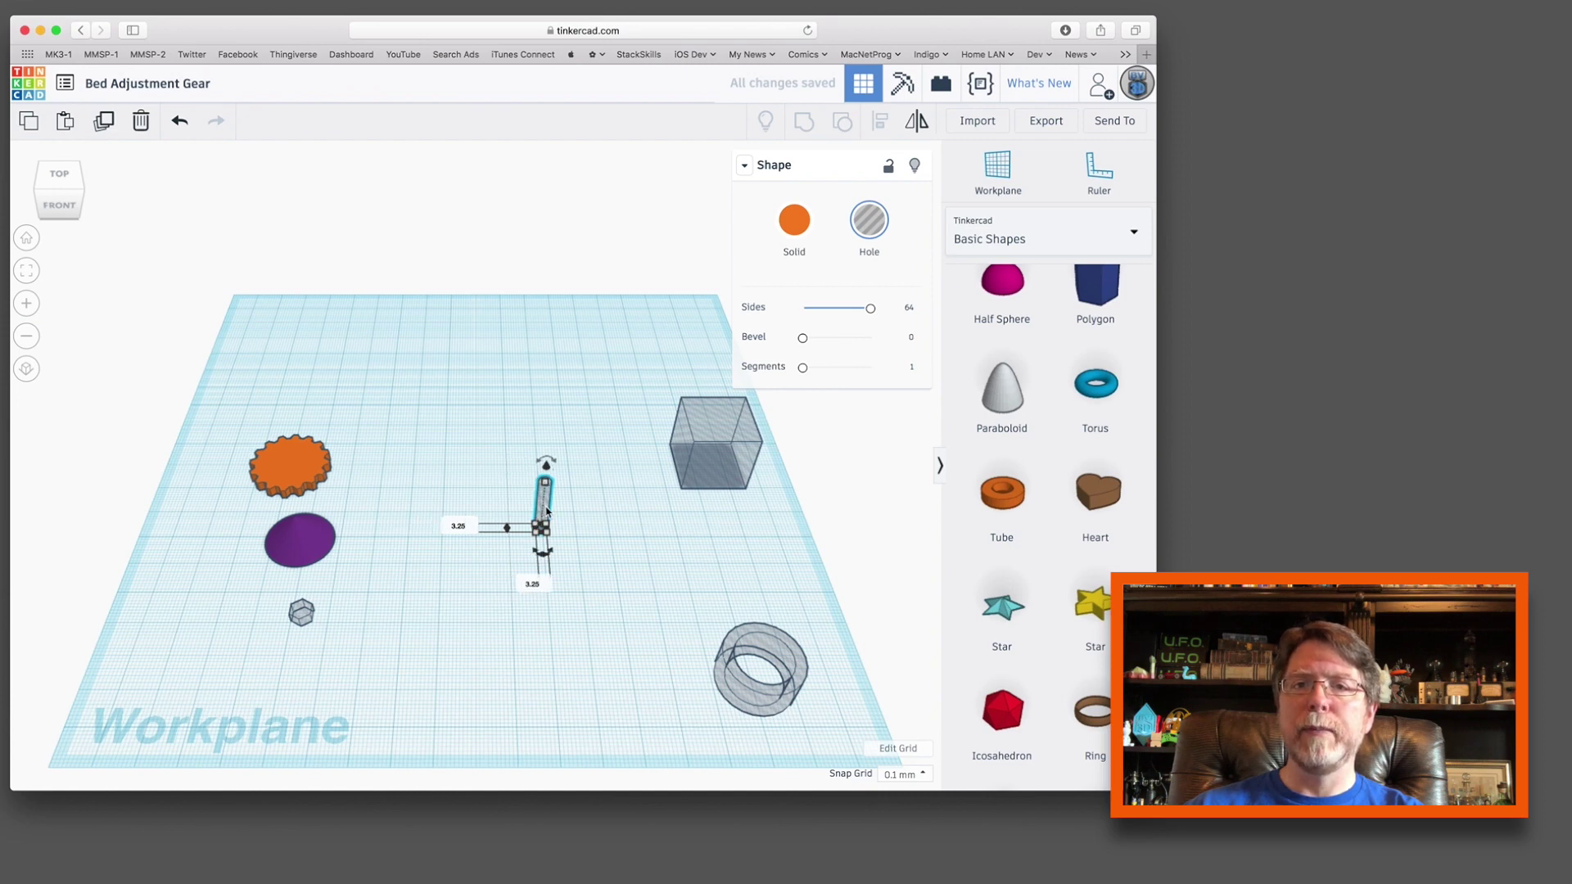
drag(546, 511, 243, 605)
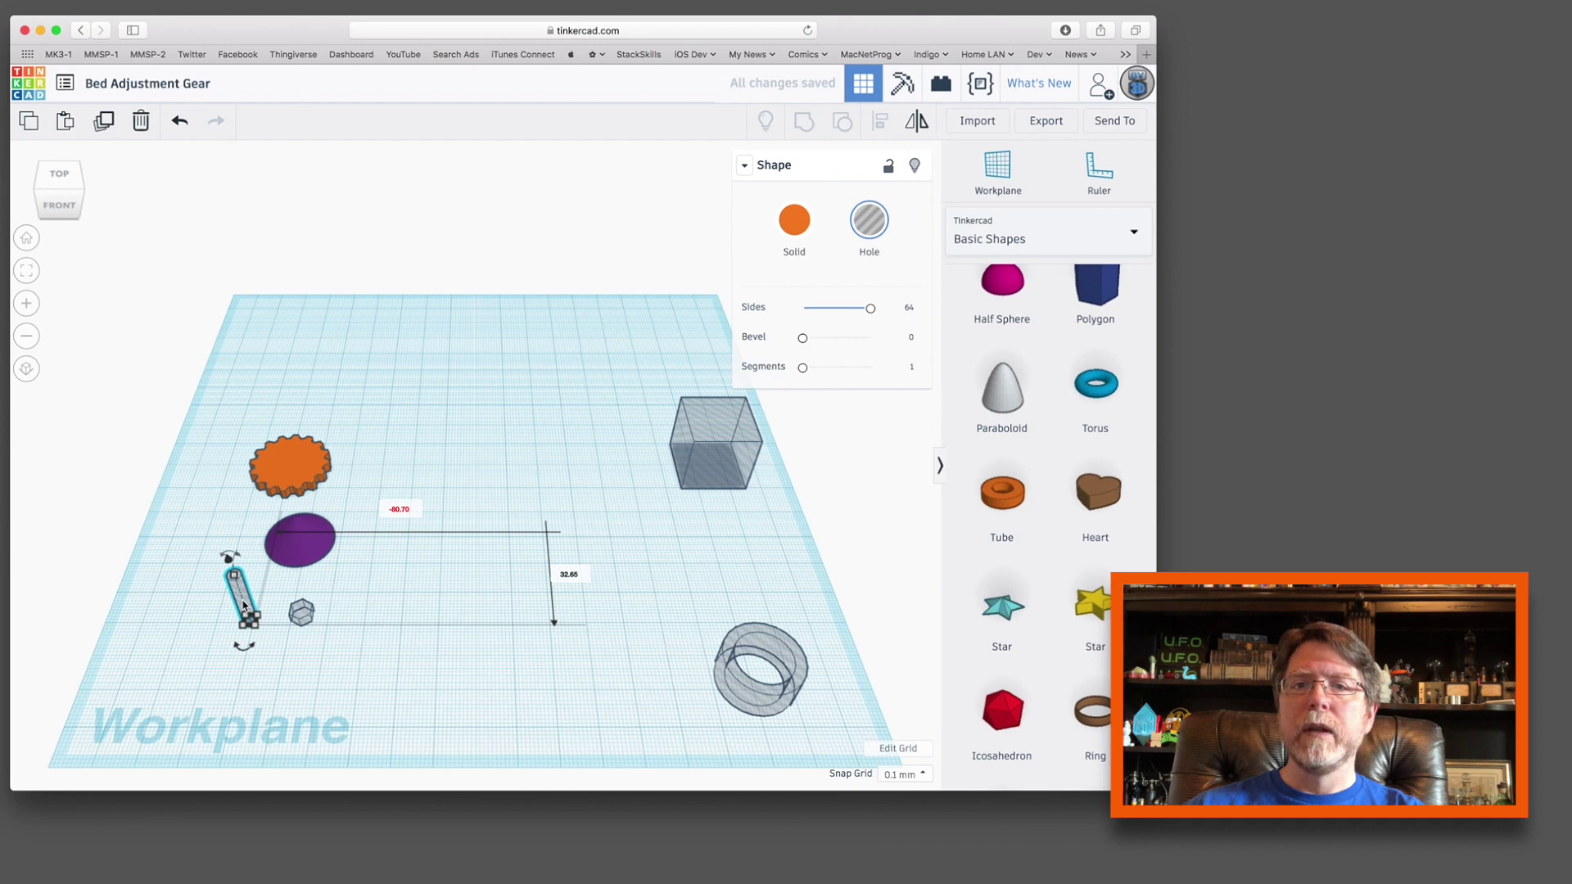
- Move the box hole about 53 mm left and 5 mm forward, and raise it 4.5 mm above the workplane
drag(709, 435, 532, 449)
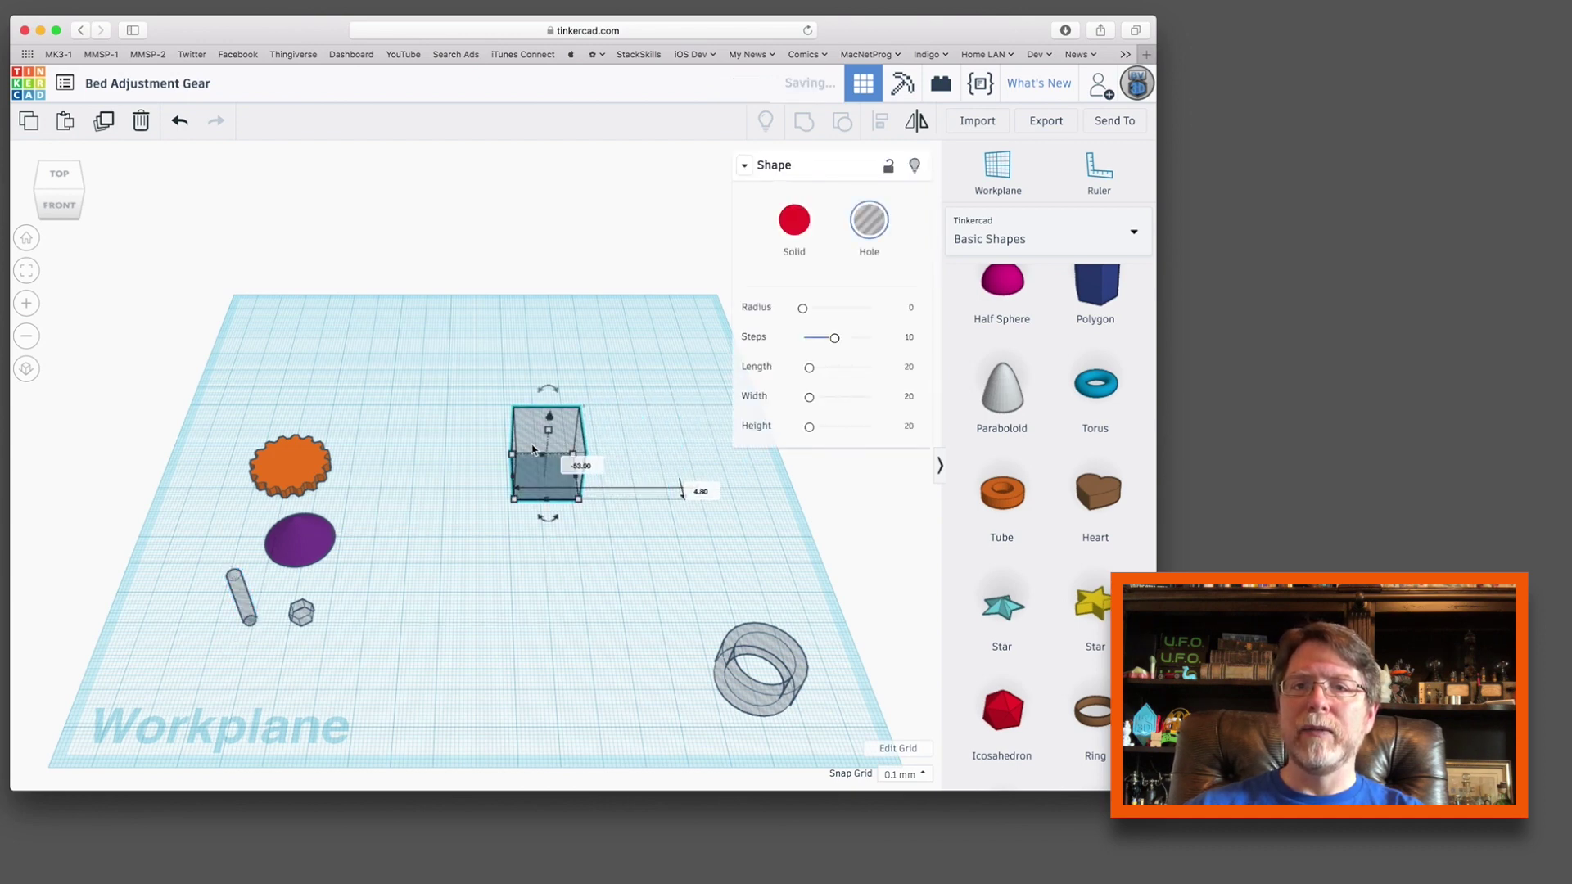
drag(549, 419, 550, 414)
click(589, 452)
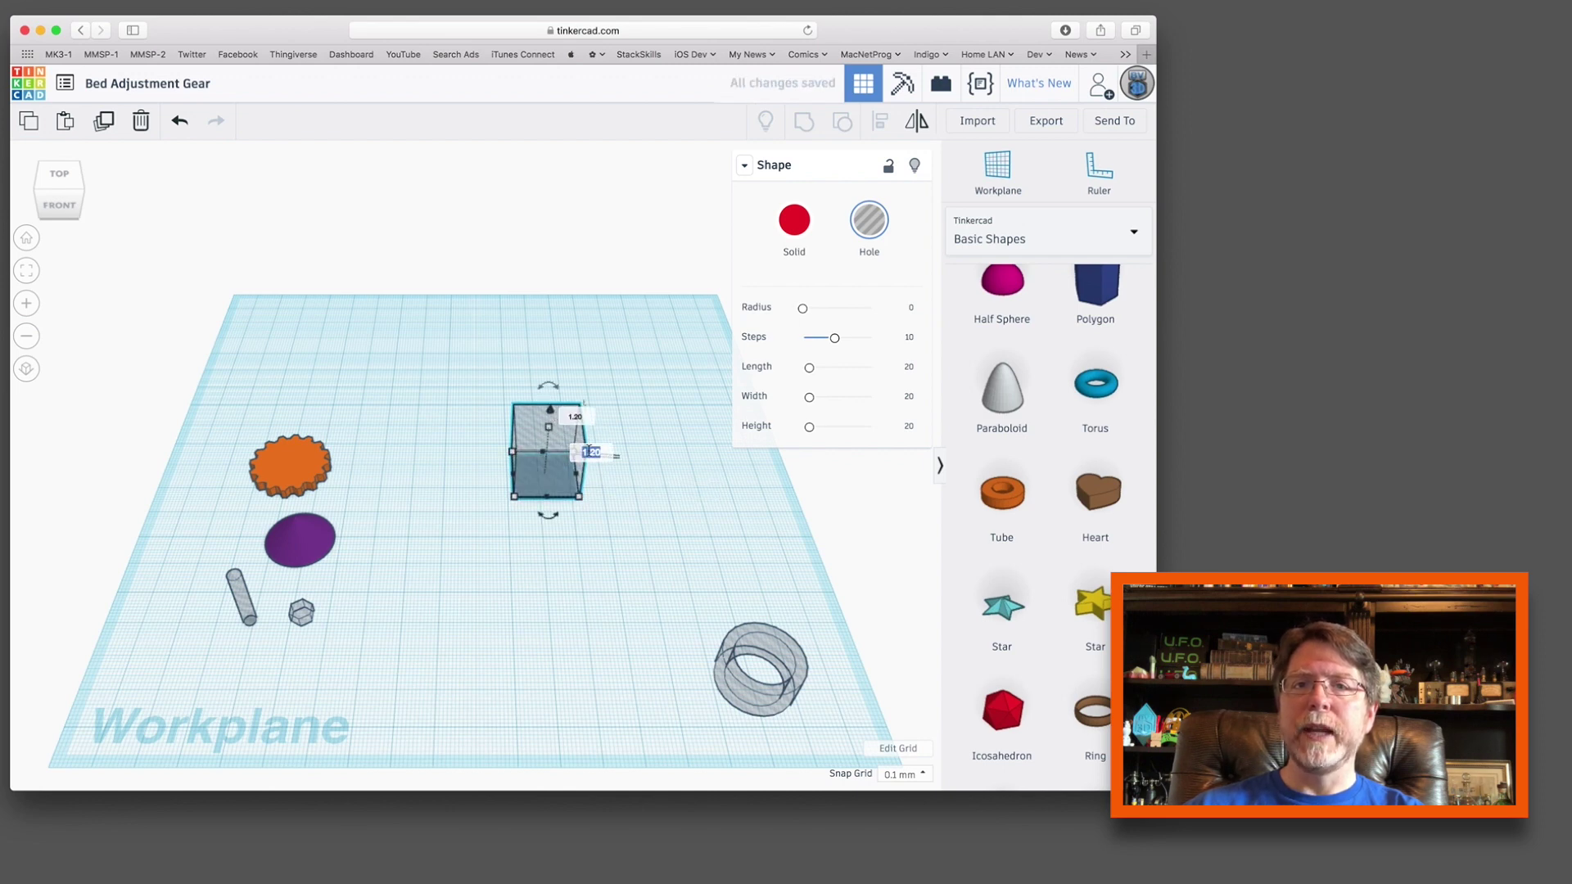
text(4.5)
key(Return)
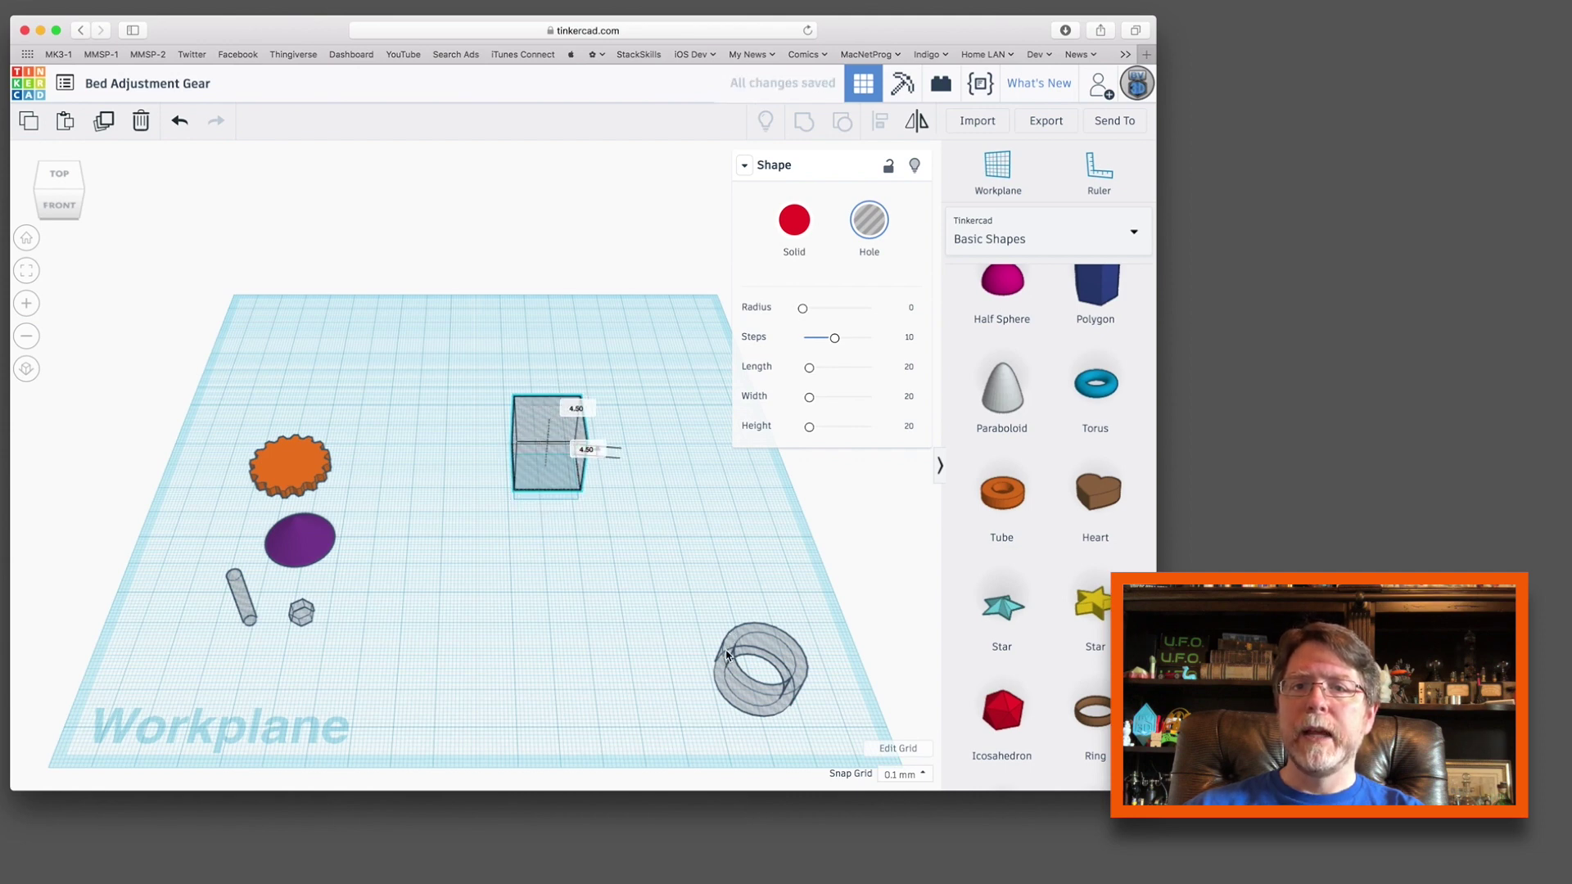
- Move the tube hole about 51 mm left and 25 mm back, and set its radius to 9.75
drag(730, 647, 516, 576)
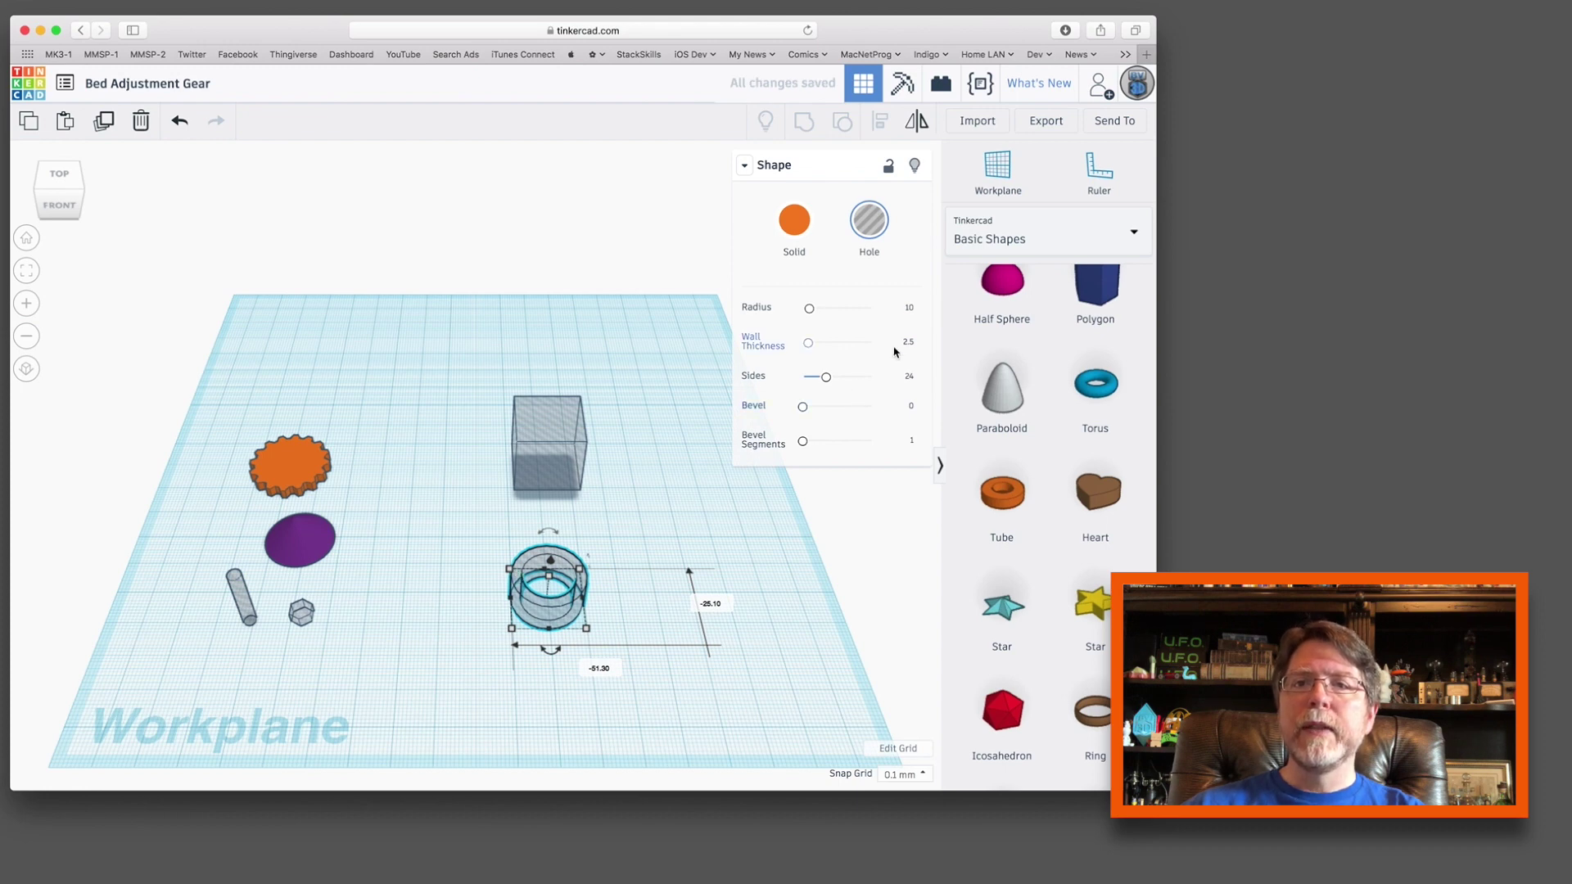
click(909, 308)
text(9)
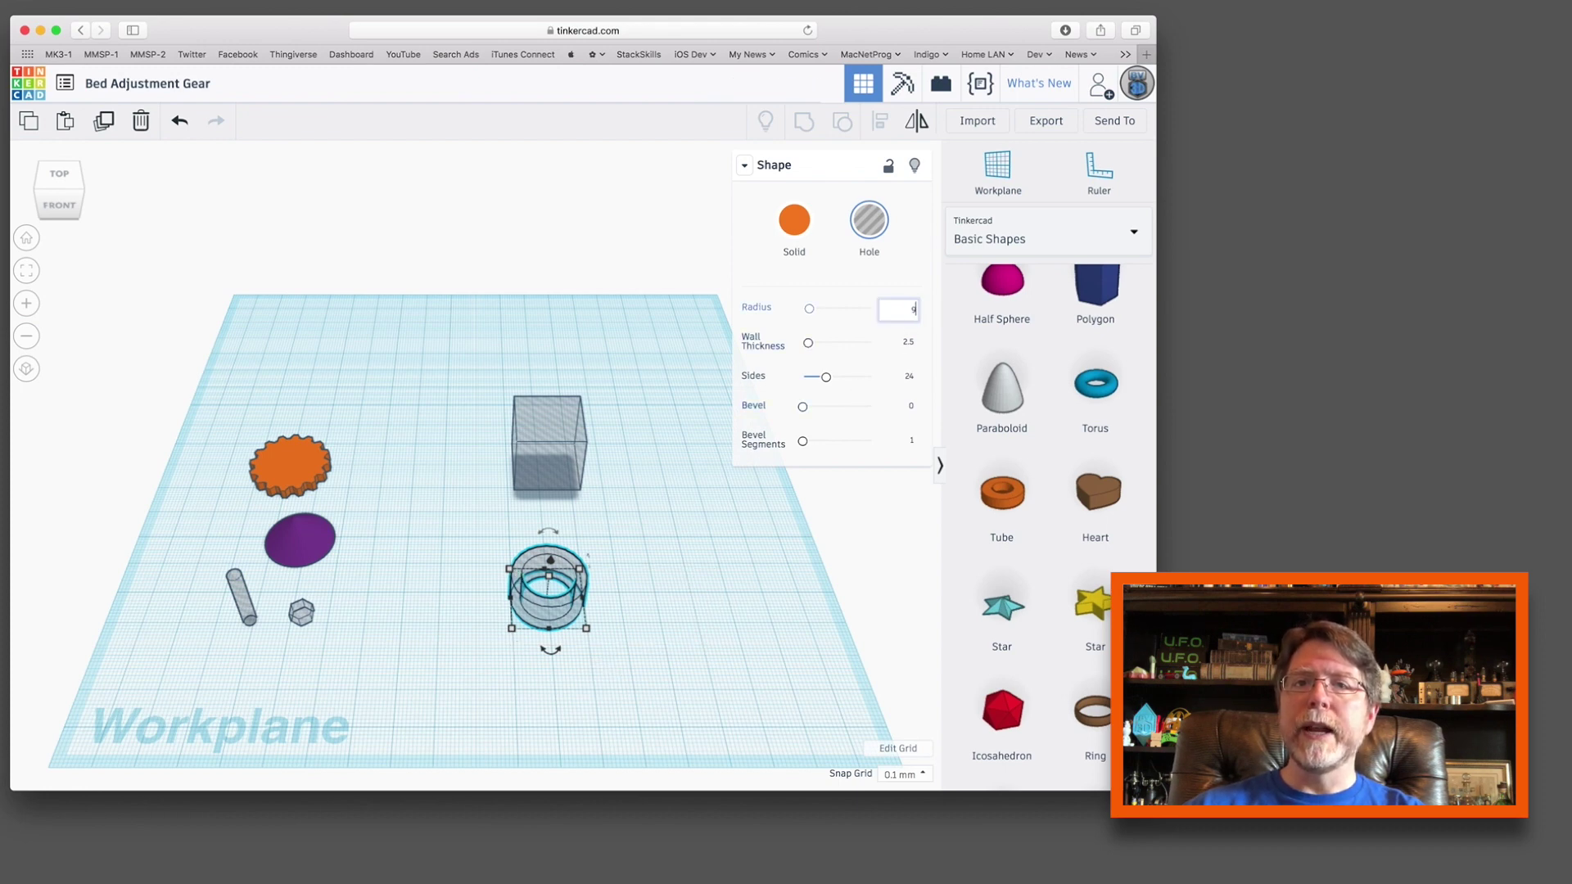
text(.75)
key(Return)
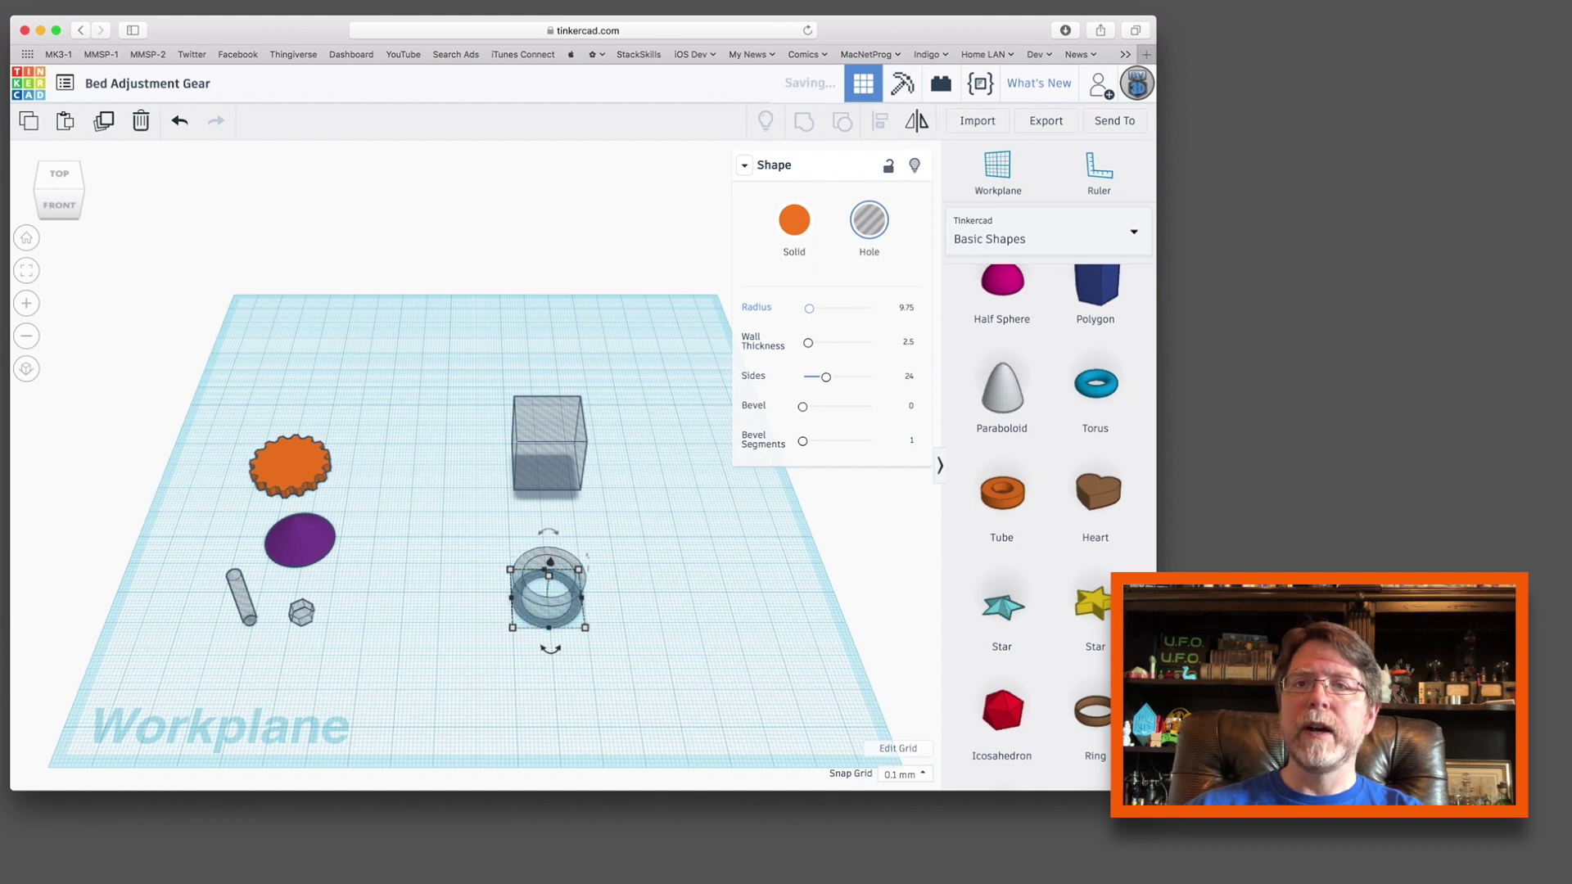
- Set the tube hole's wall thickness to 2 and its number of sides to 64
click(910, 343)
text(2)
key(Return)
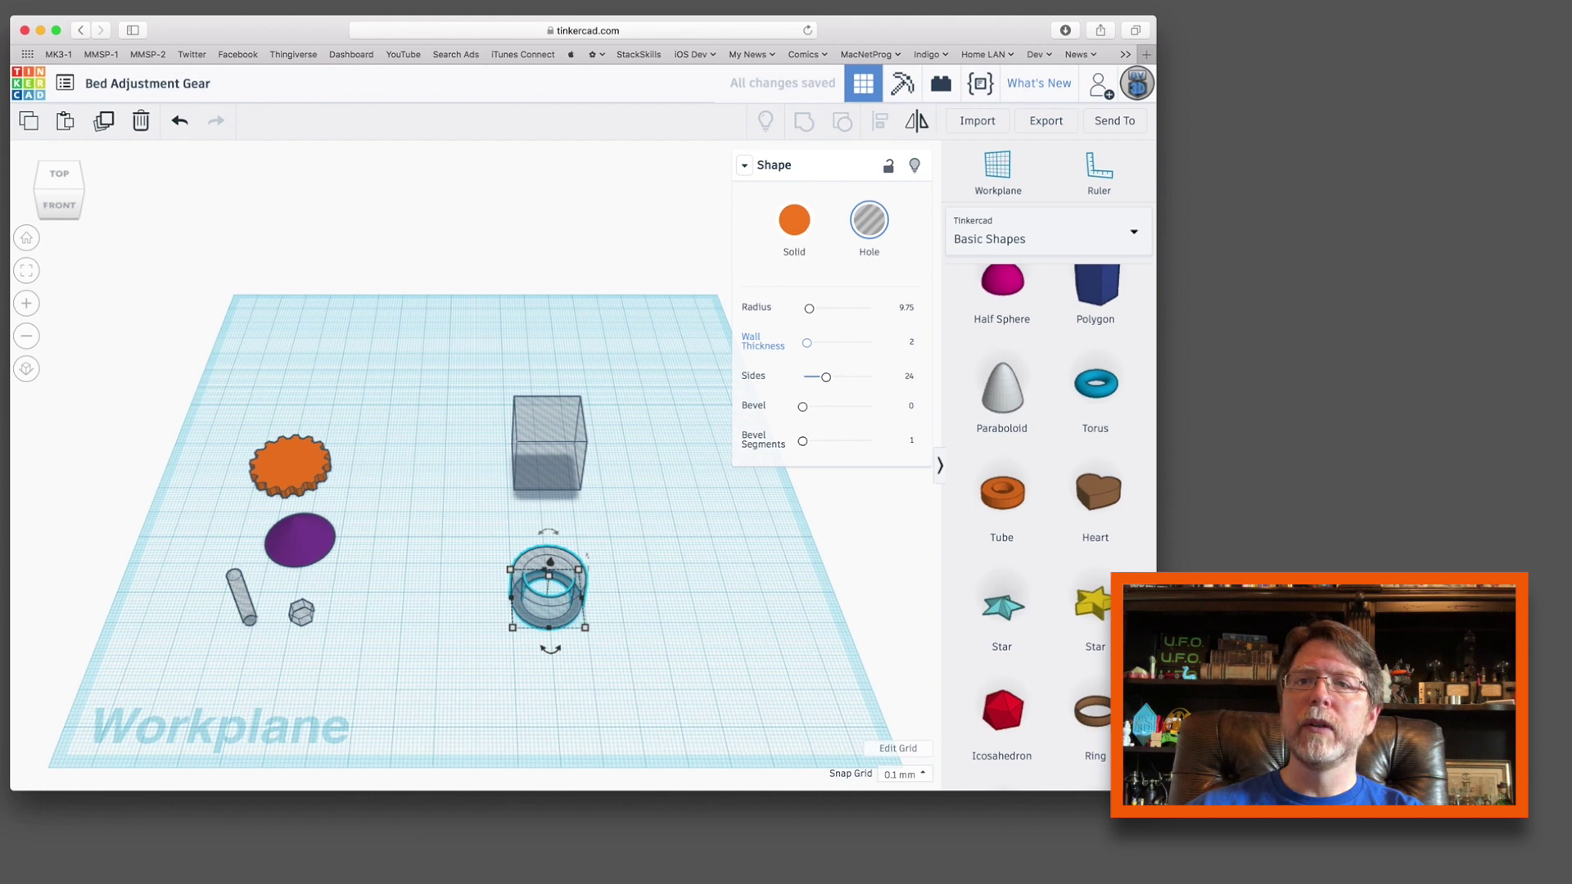
drag(827, 376, 900, 377)
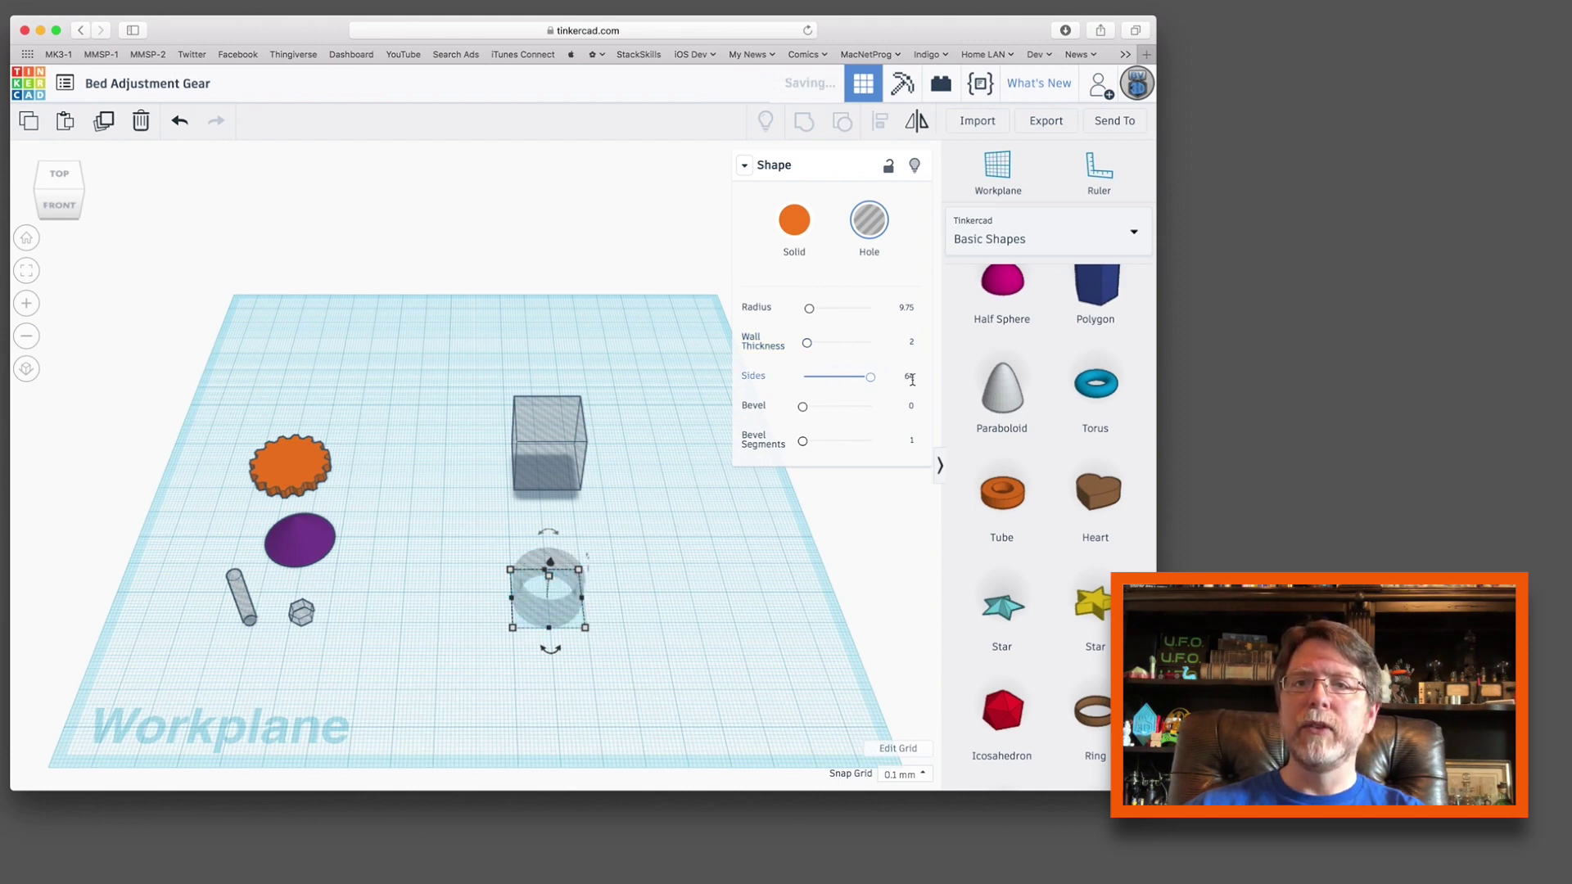
click(664, 616)
- Raise the tube hole 2.5 mm above the workplane
click(557, 576)
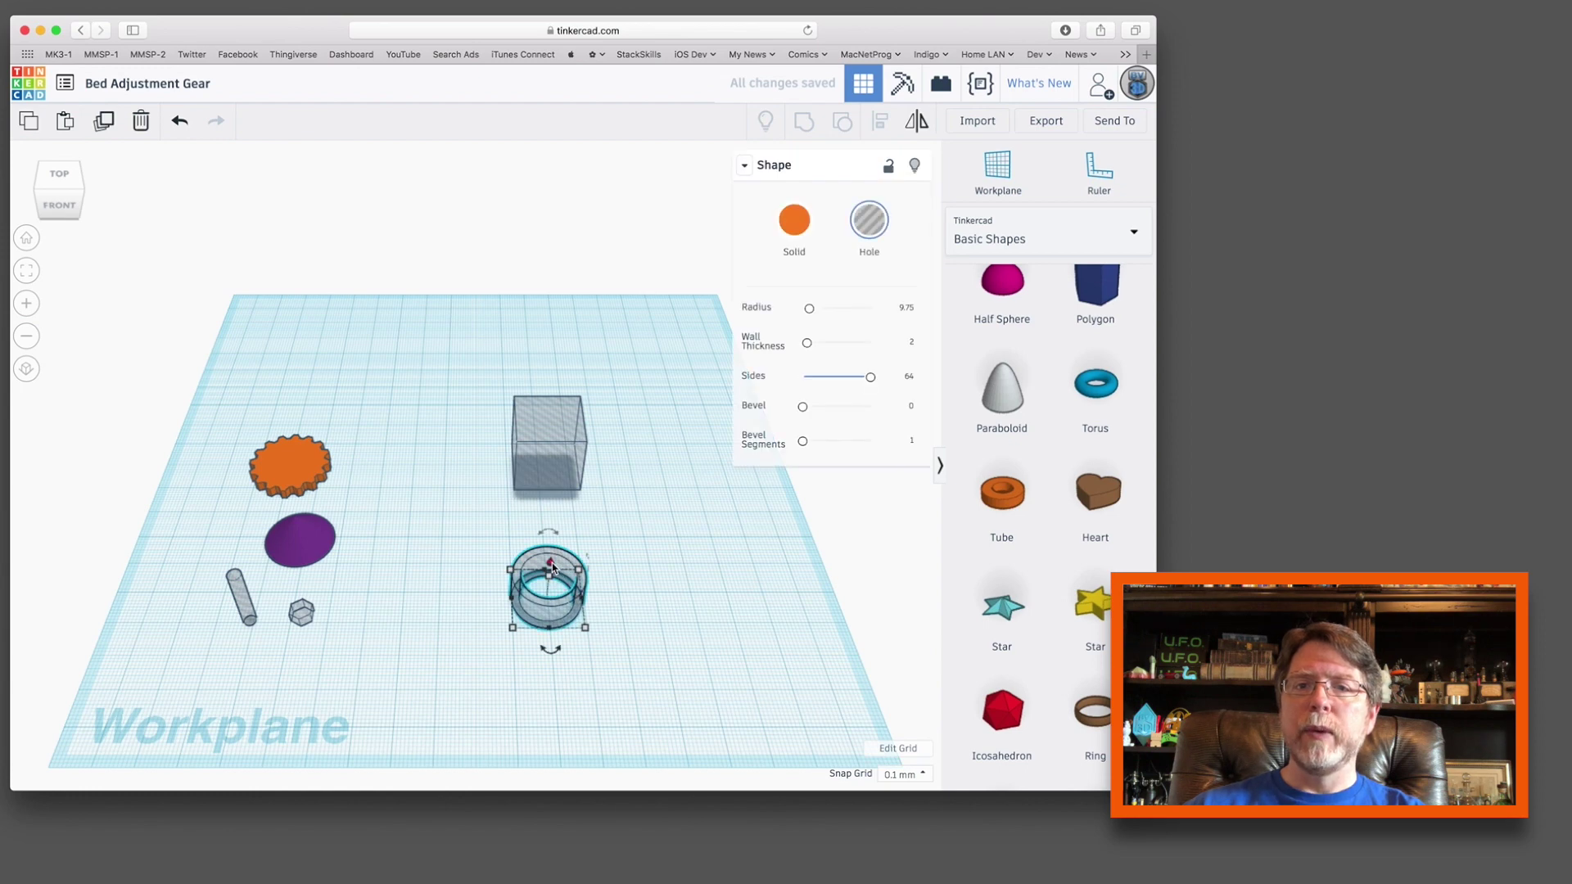
drag(552, 565, 570, 567)
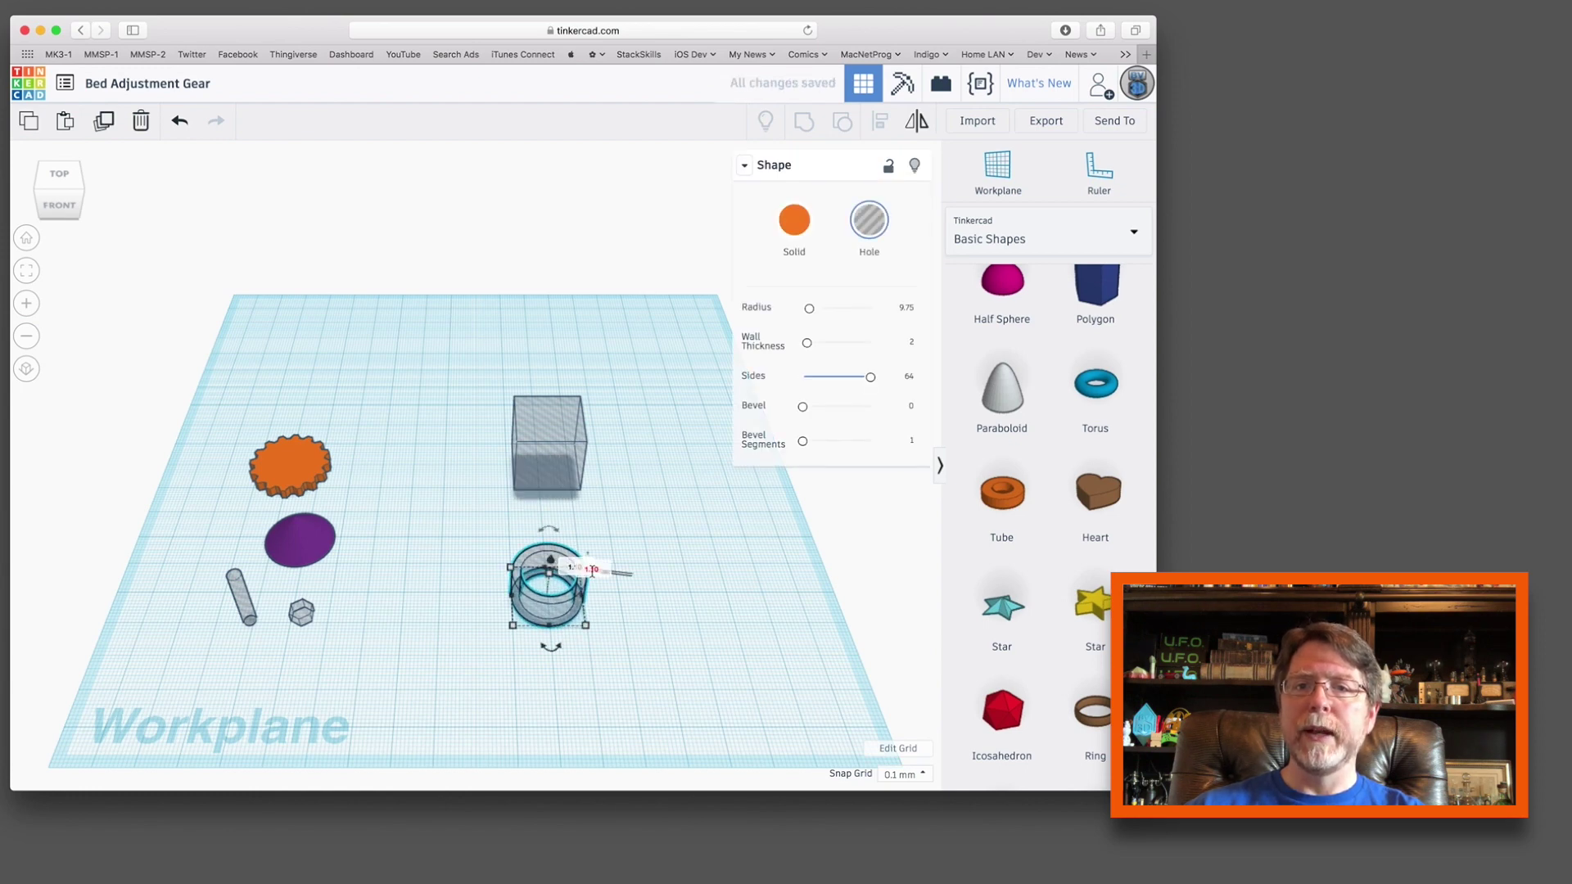
click(595, 569)
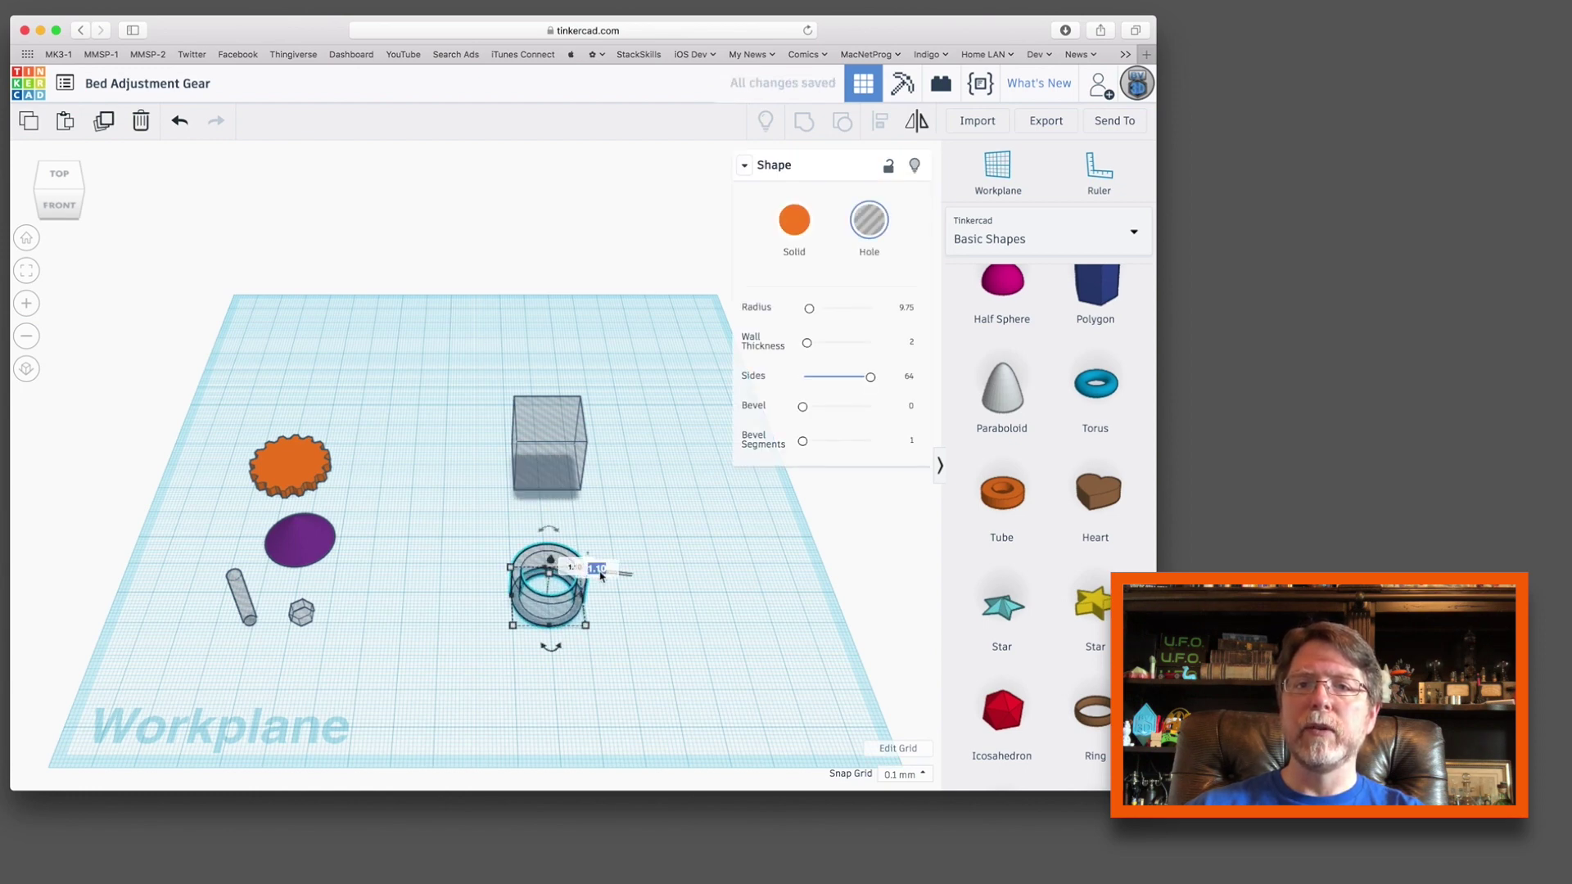
text(2)
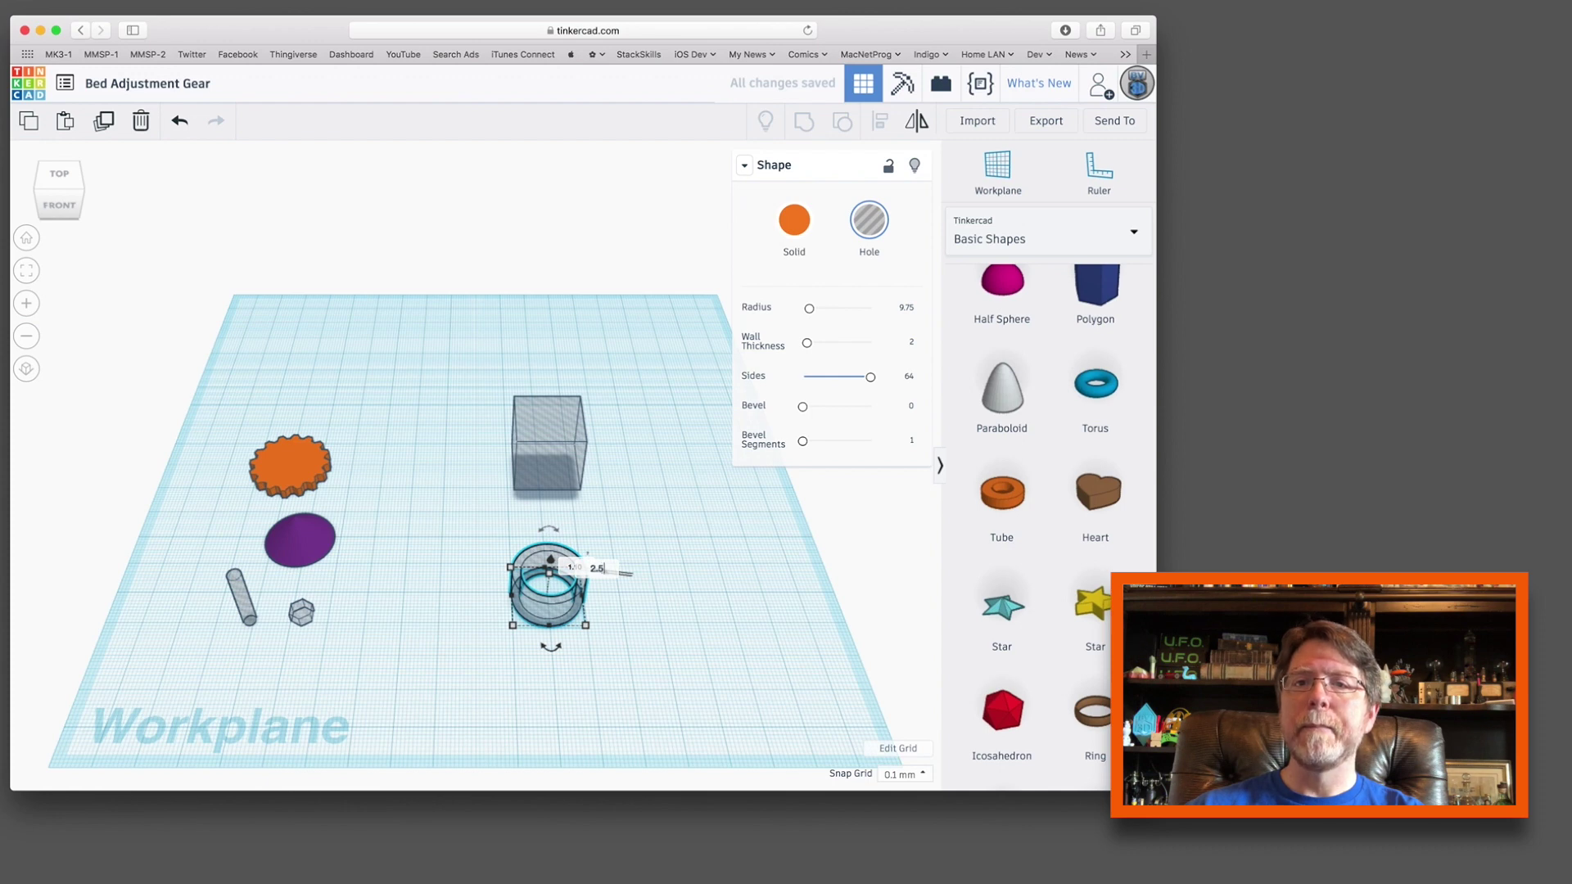
text(.5)
key(Return)
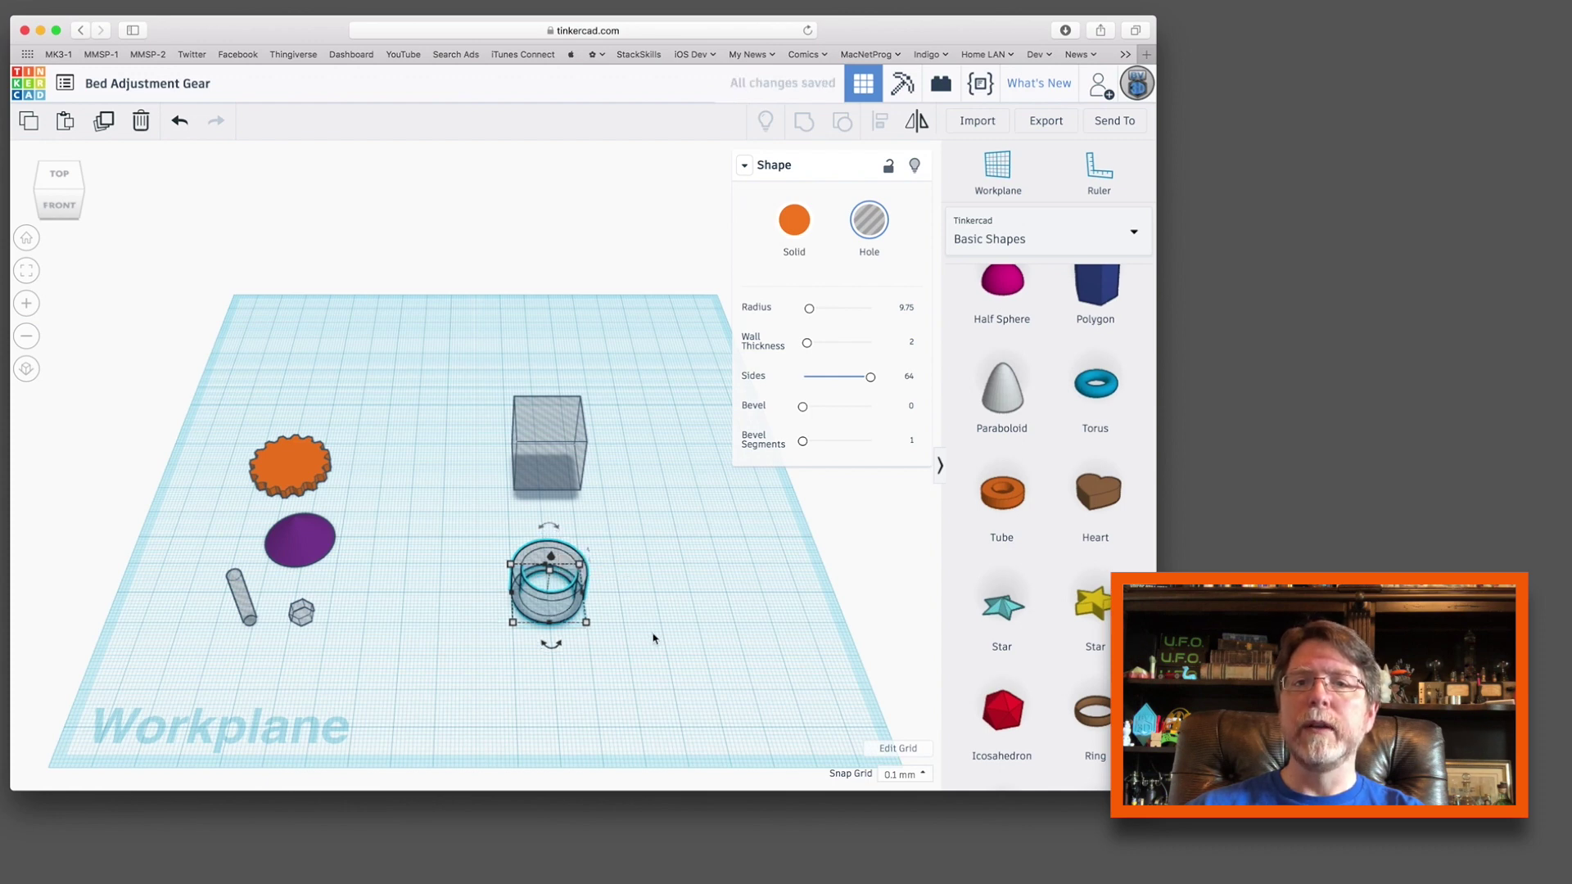
click(653, 637)
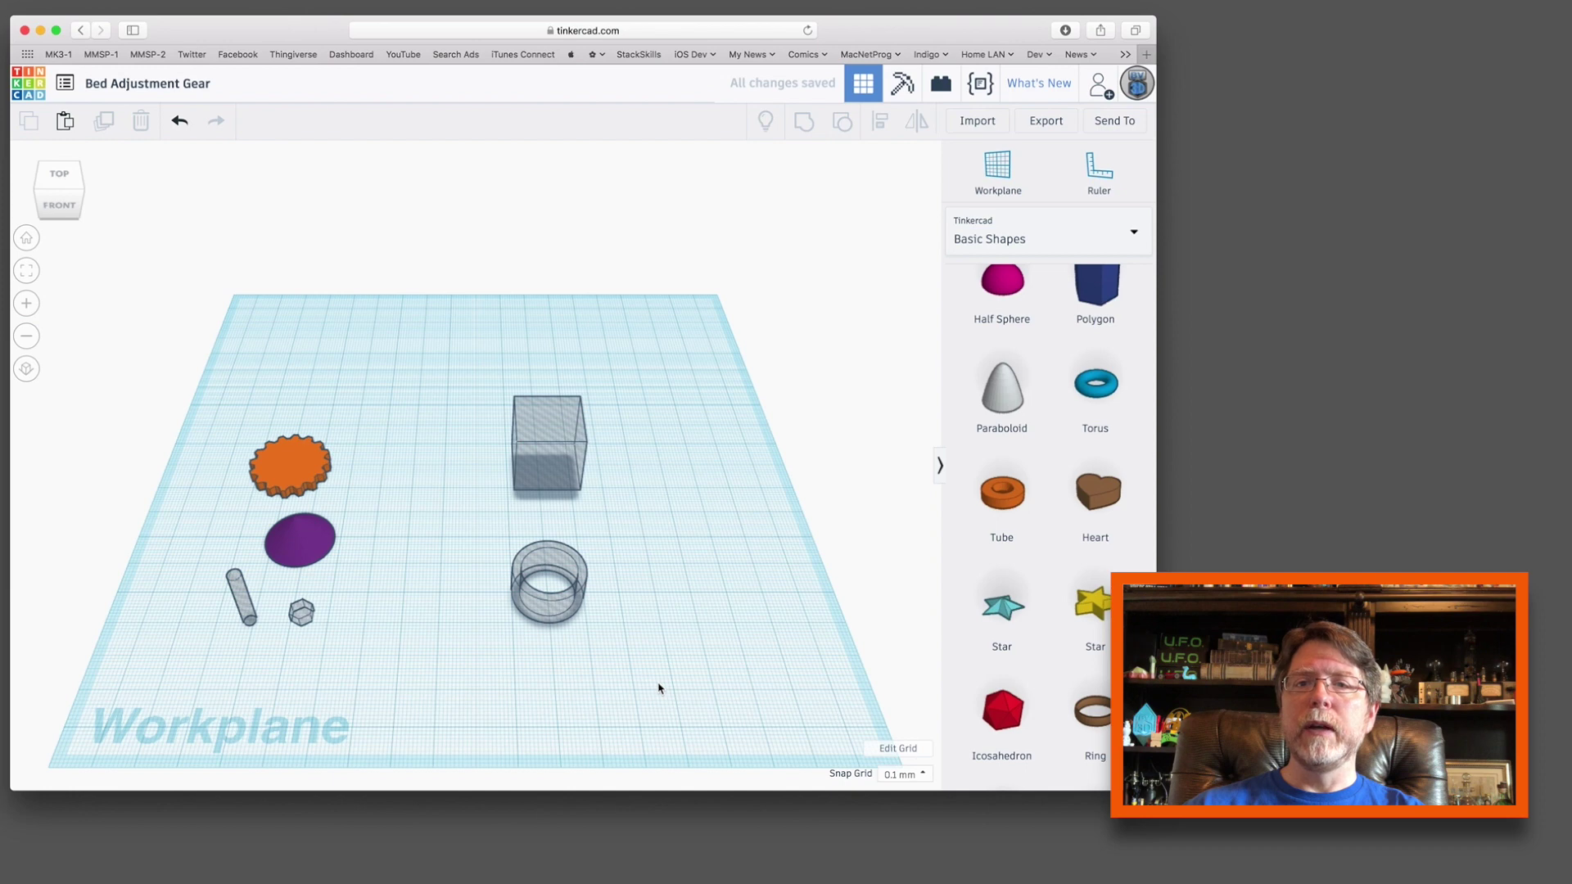
- Centre all six shapes on each other along both horizontal axes and group them so the holes cut the gear
drag(658, 685, 211, 409)
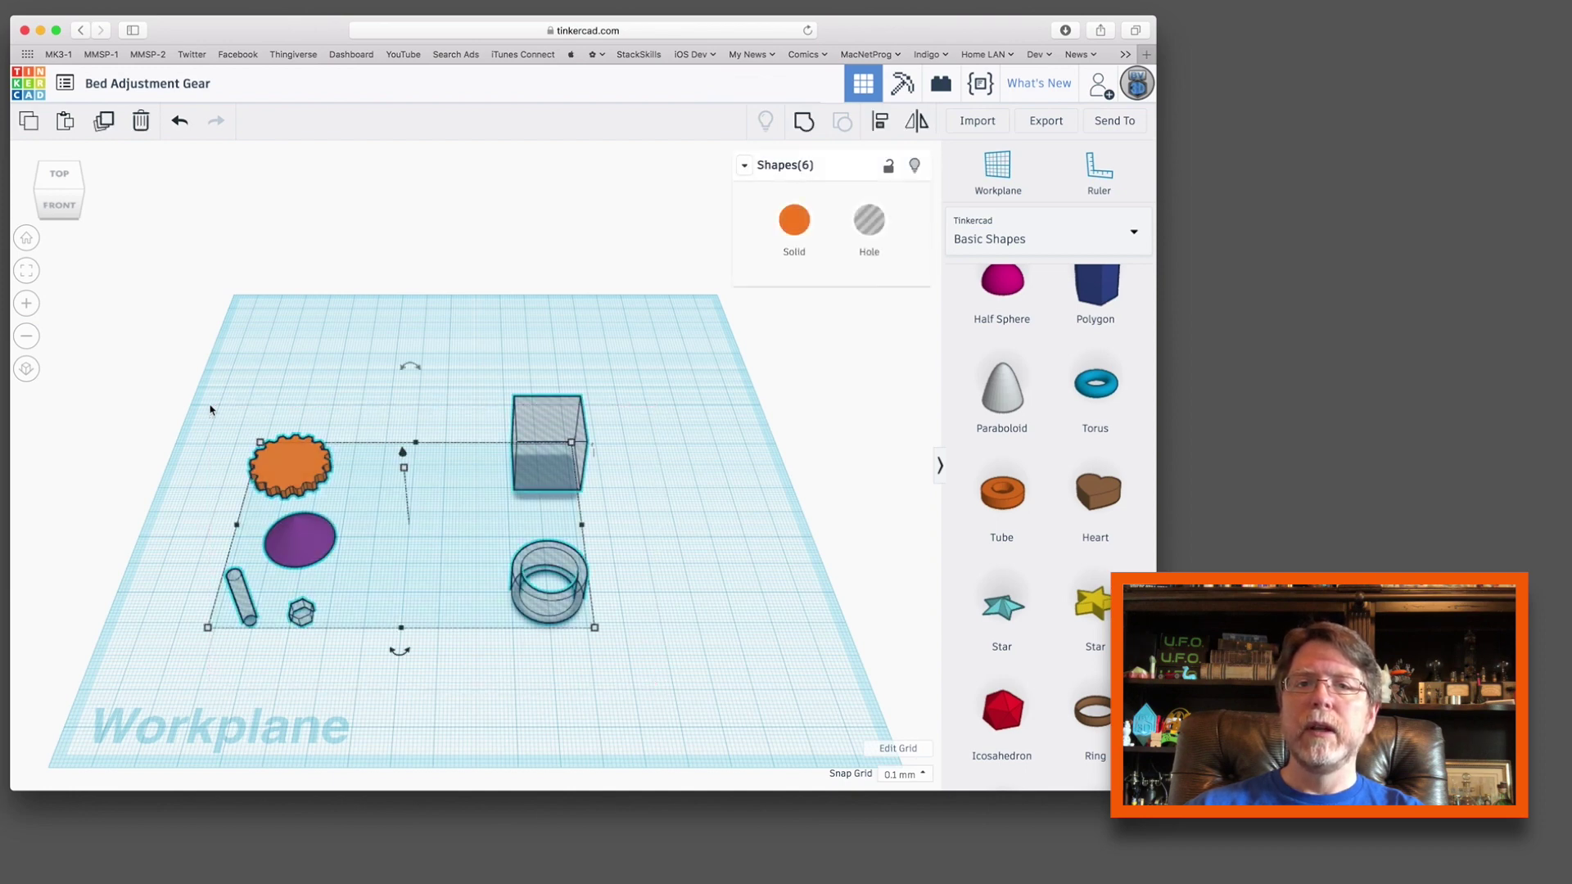
click(881, 124)
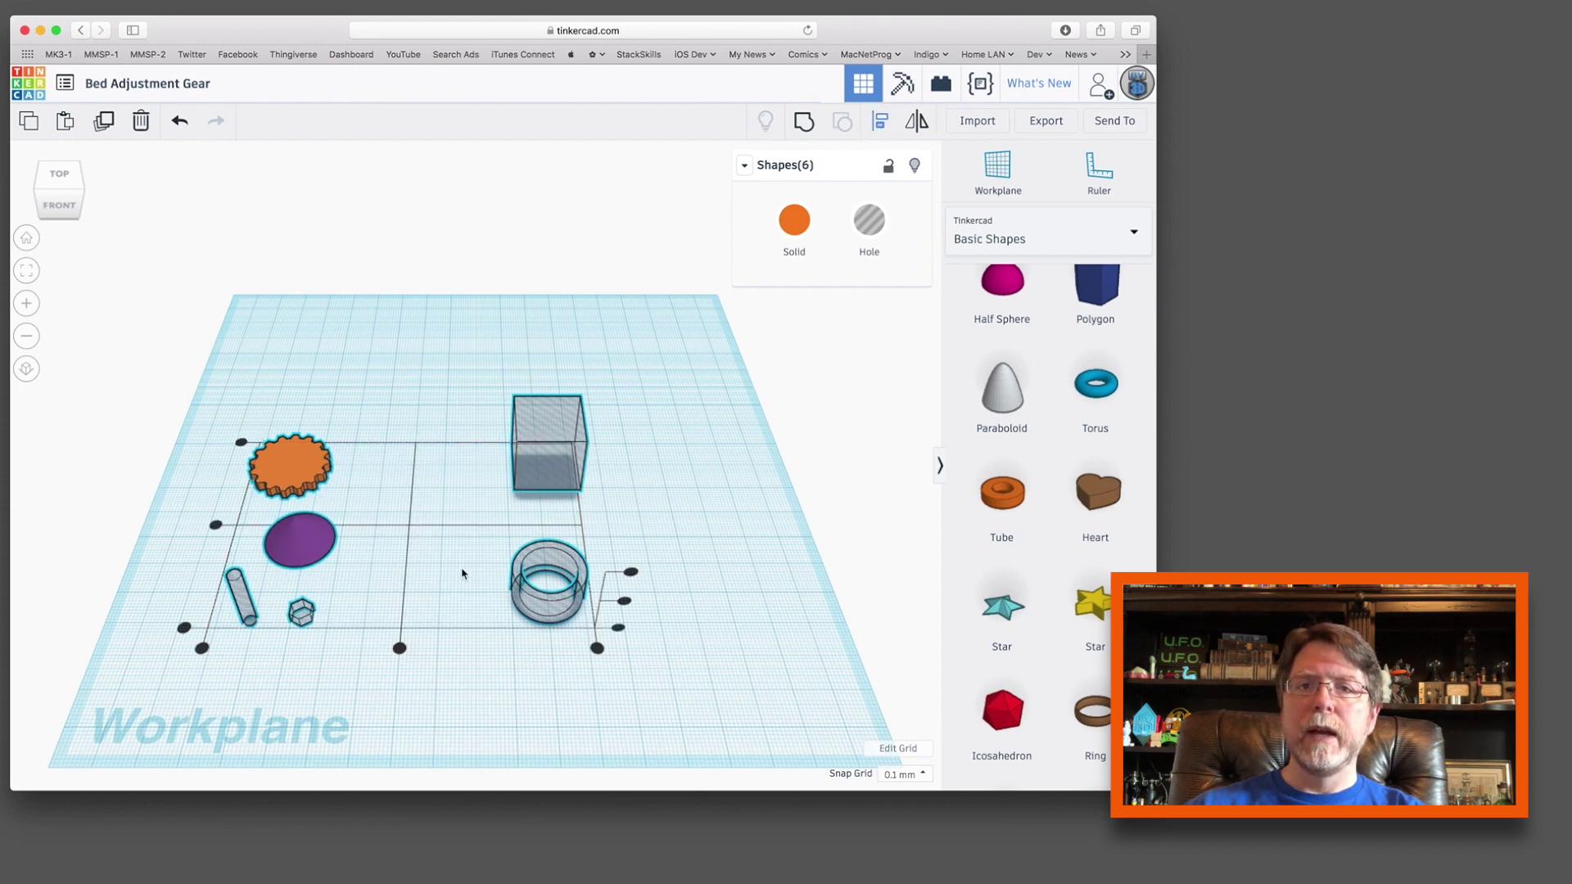
click(400, 648)
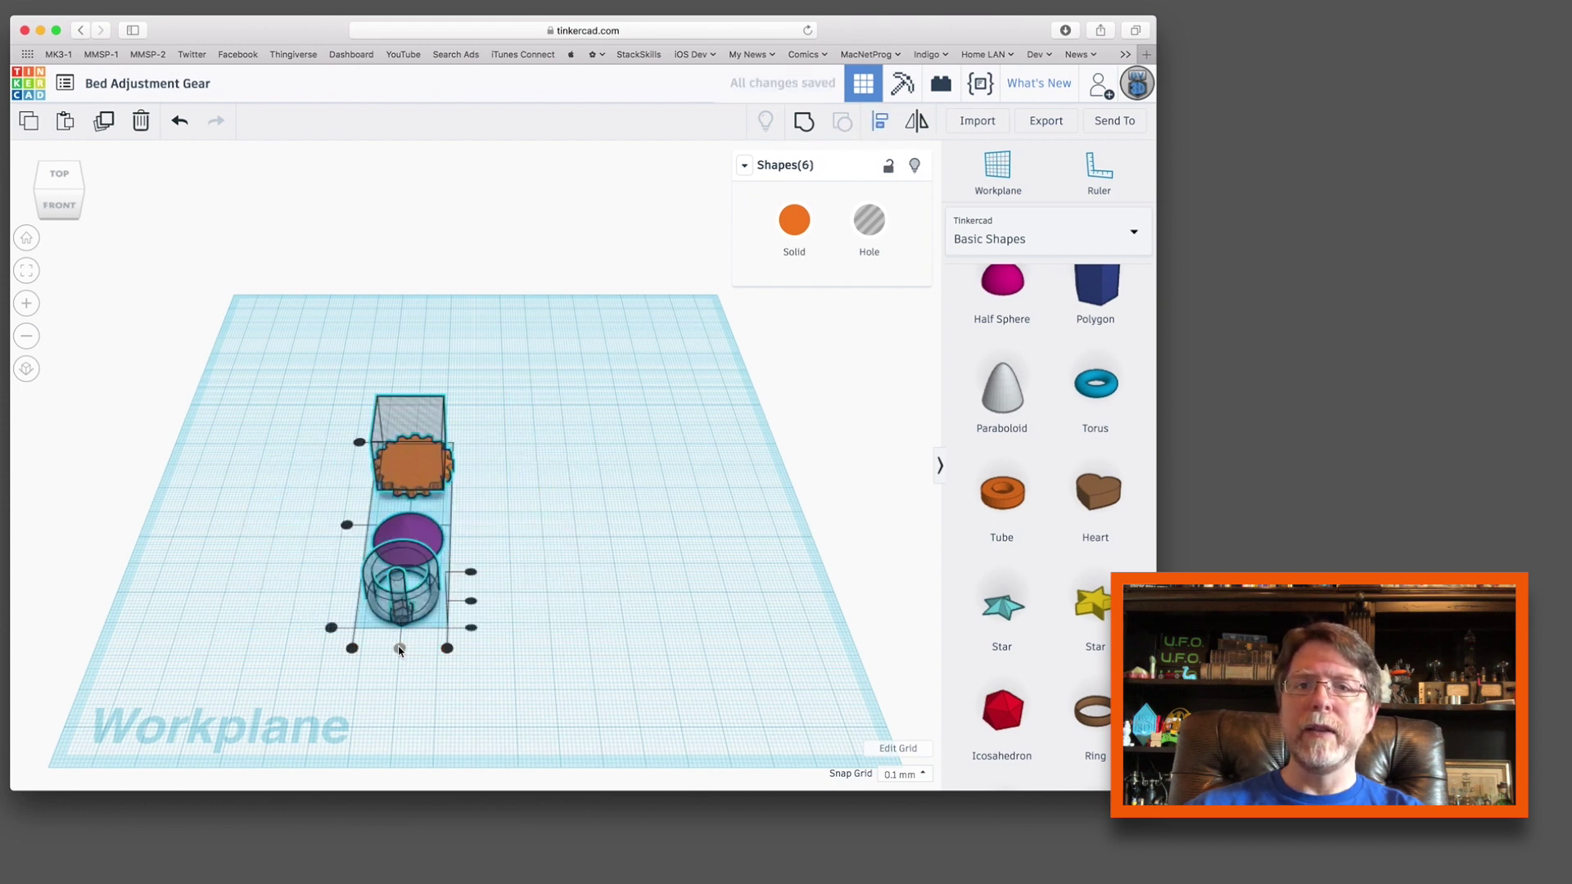
click(346, 526)
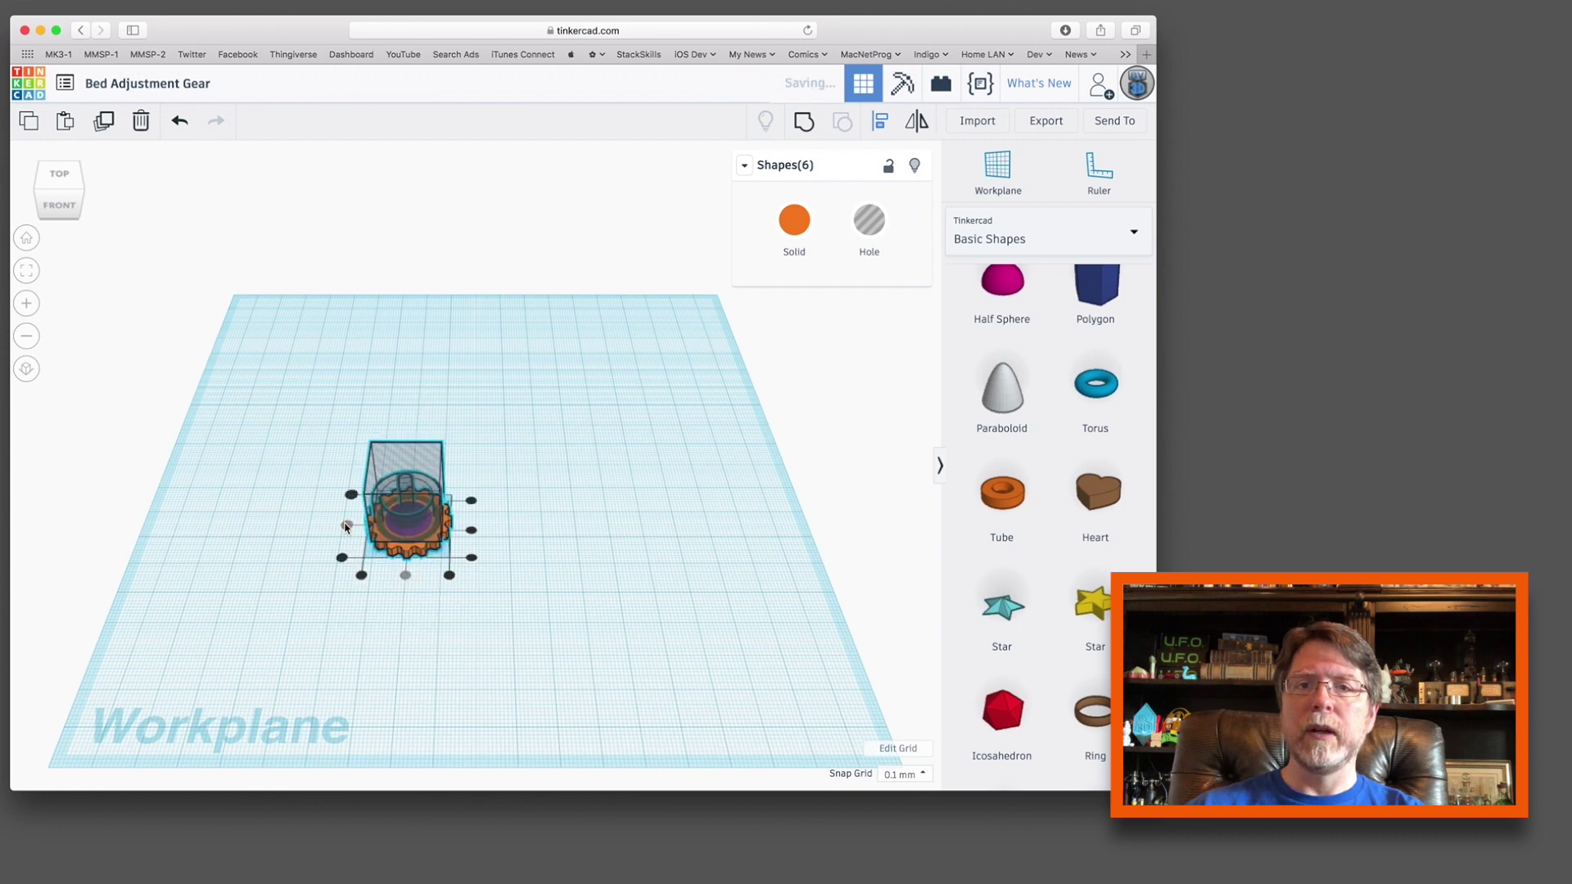
click(804, 121)
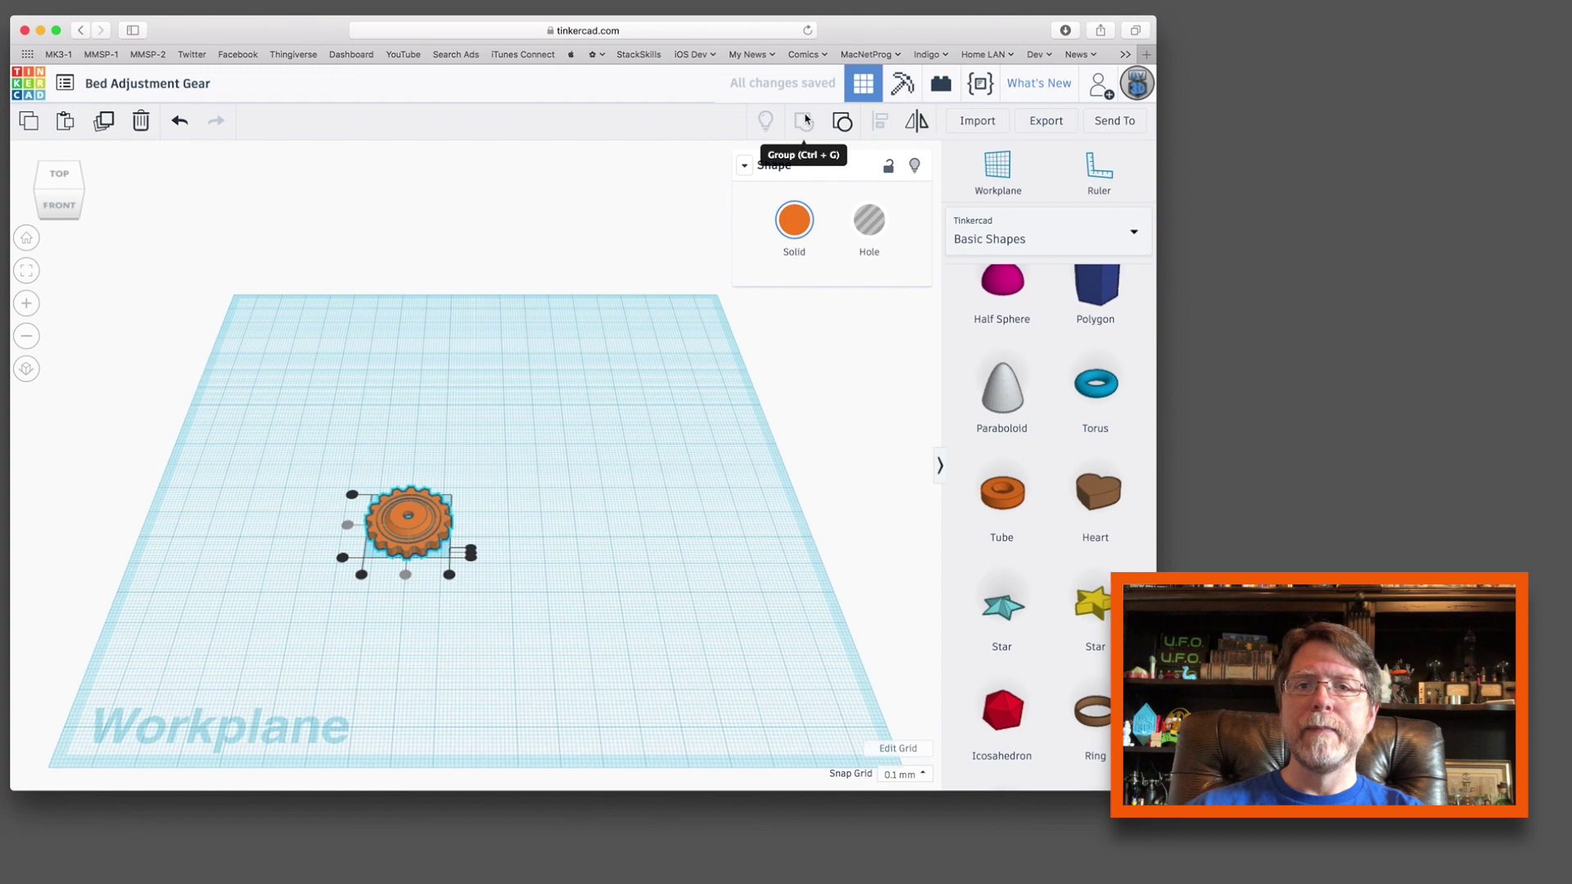
click(490, 532)
- Export only the finished gear as an STL file for 3D printing
scroll(390, 547, up, 5)
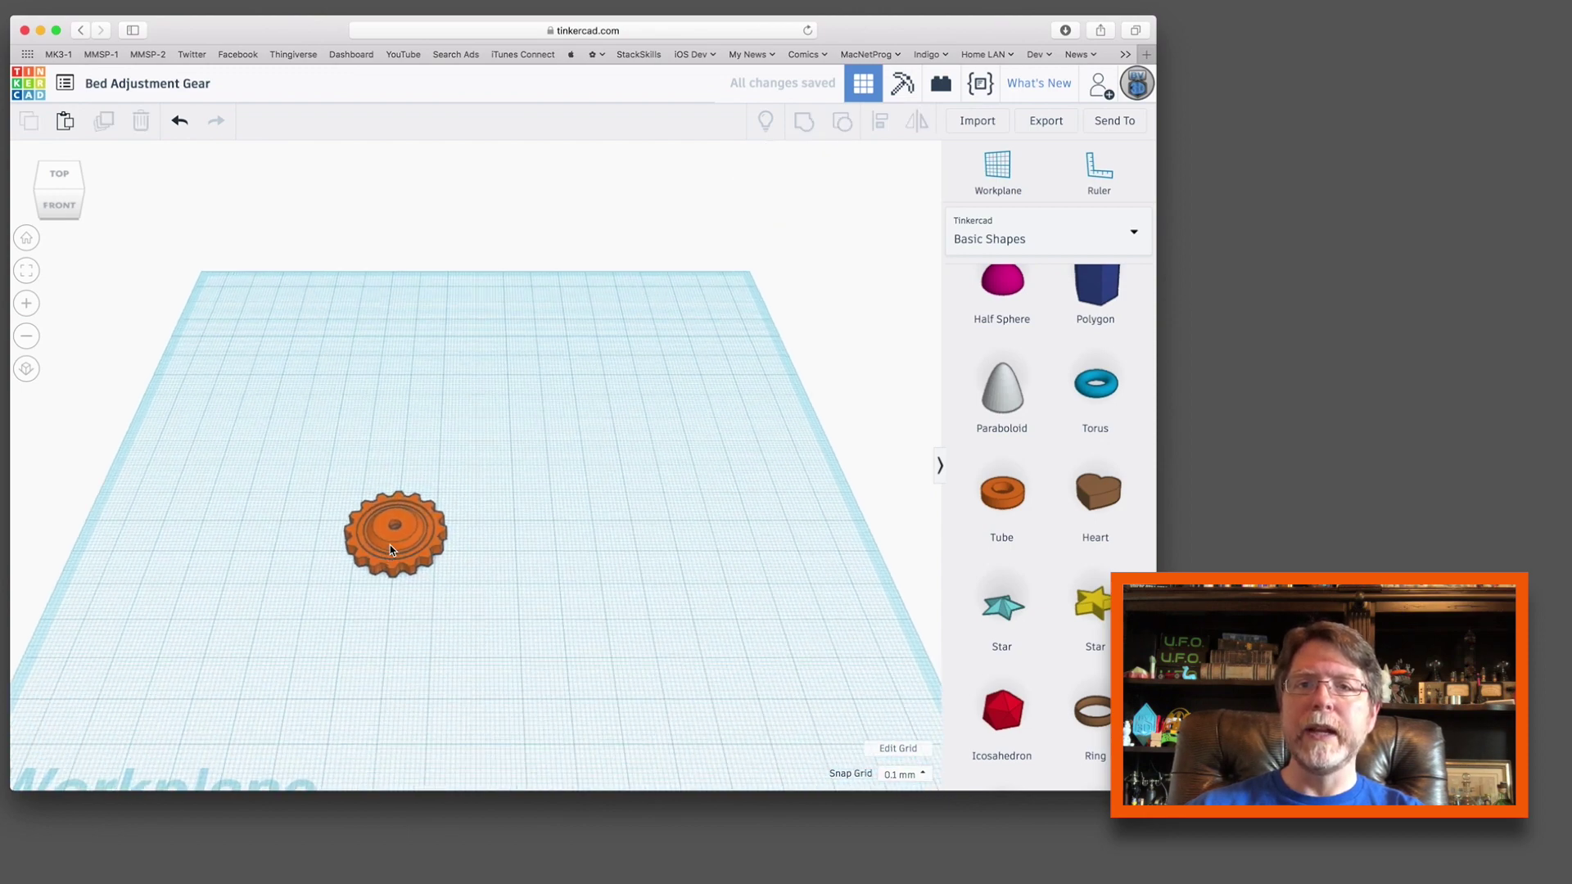
click(369, 591)
key(f)
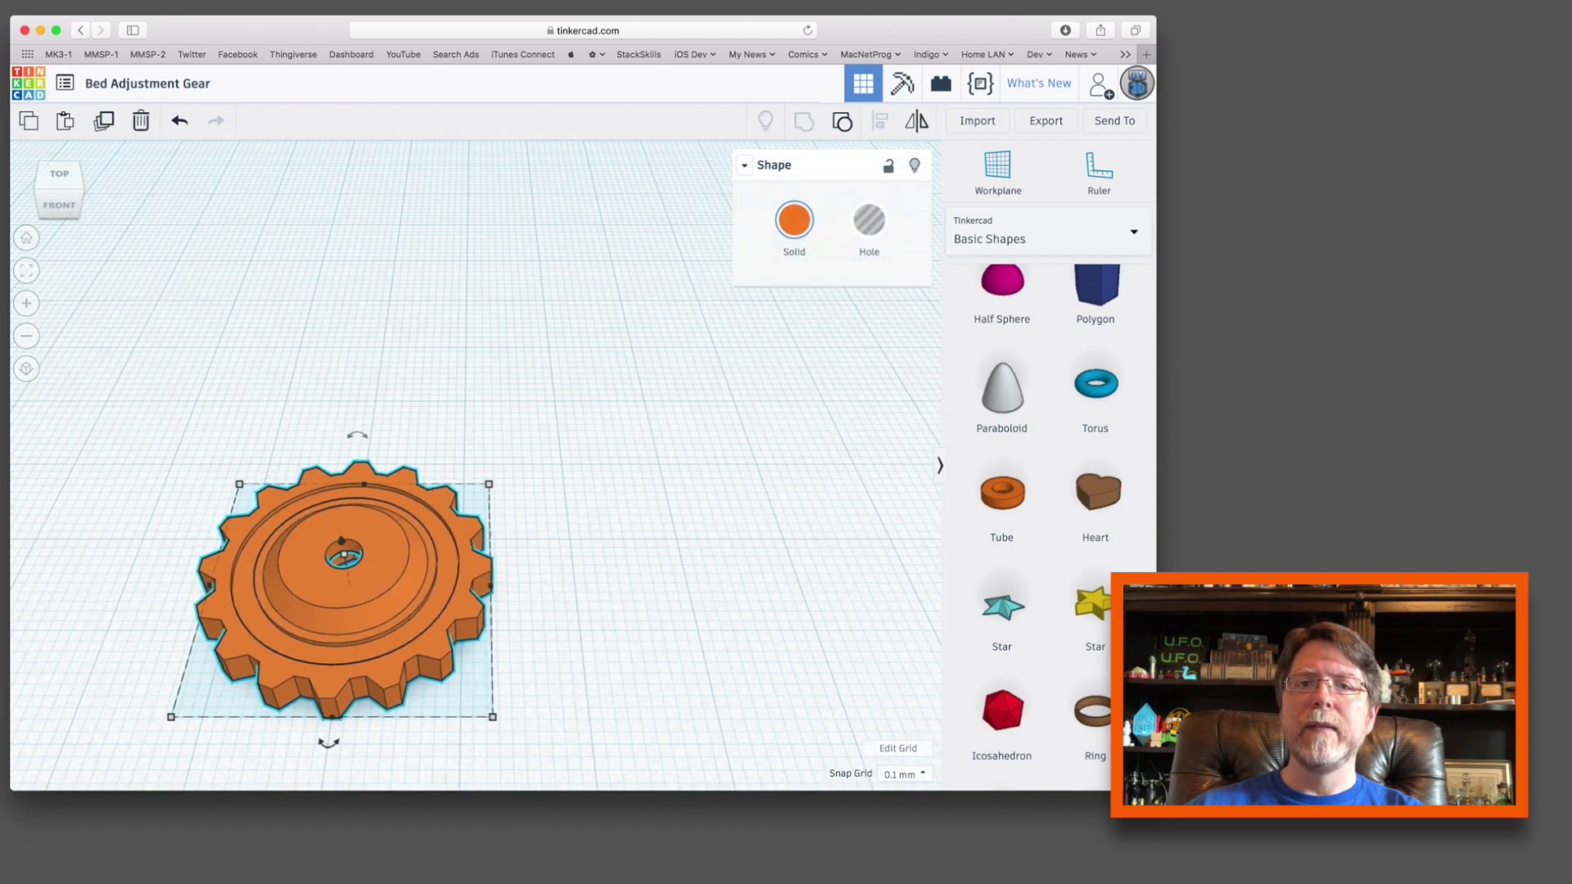
click(160, 583)
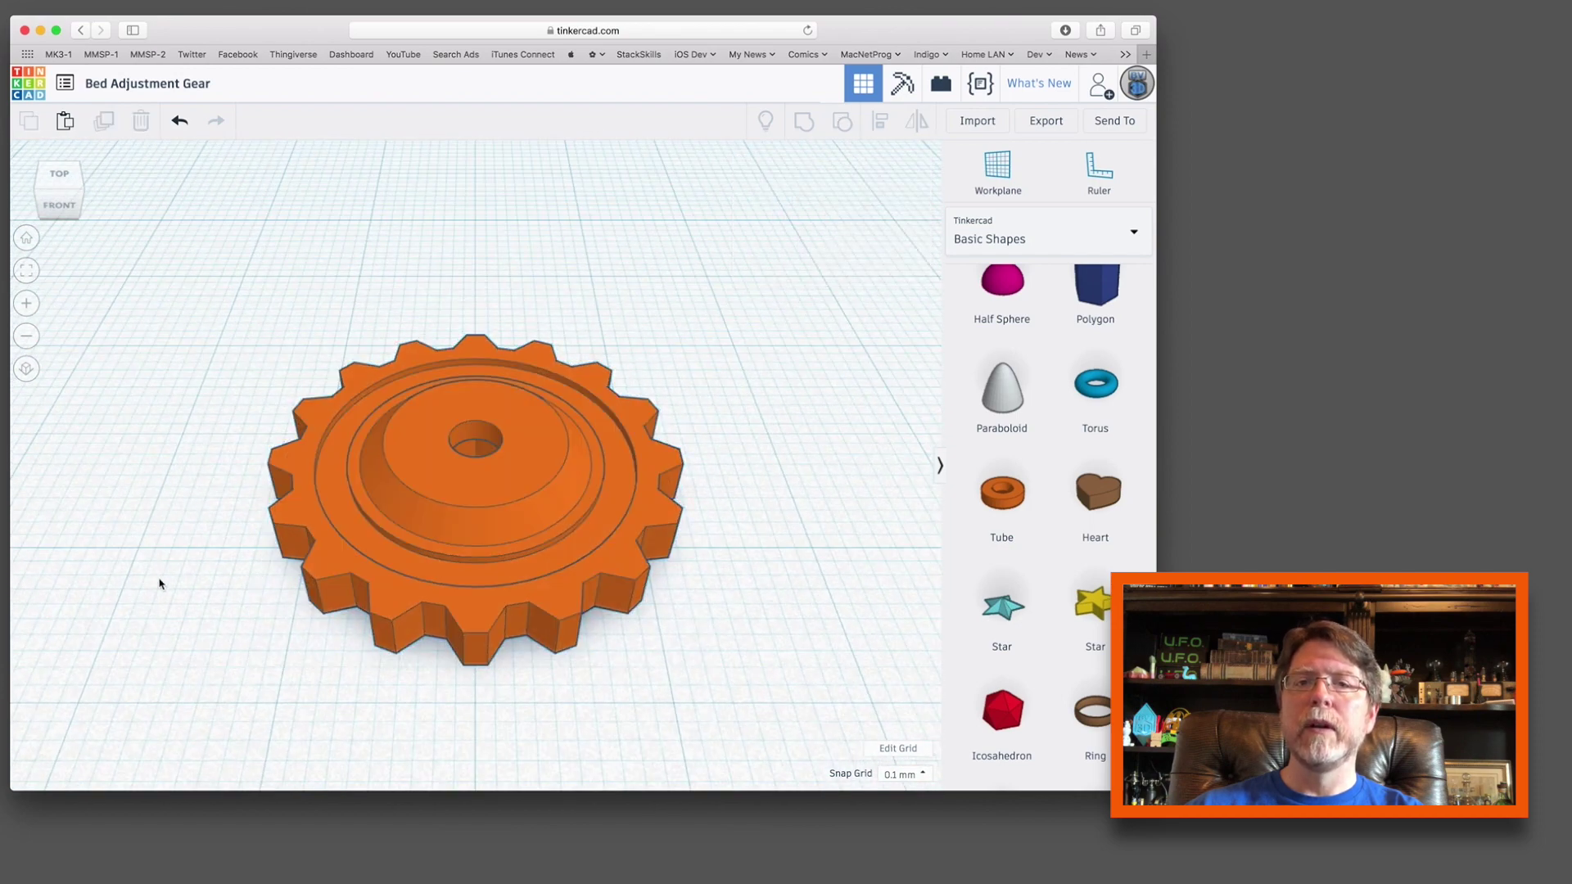
mouse_move(160, 583)
right_down()
mouse_move(212, 308)
mouse_move(184, 576)
right_up()
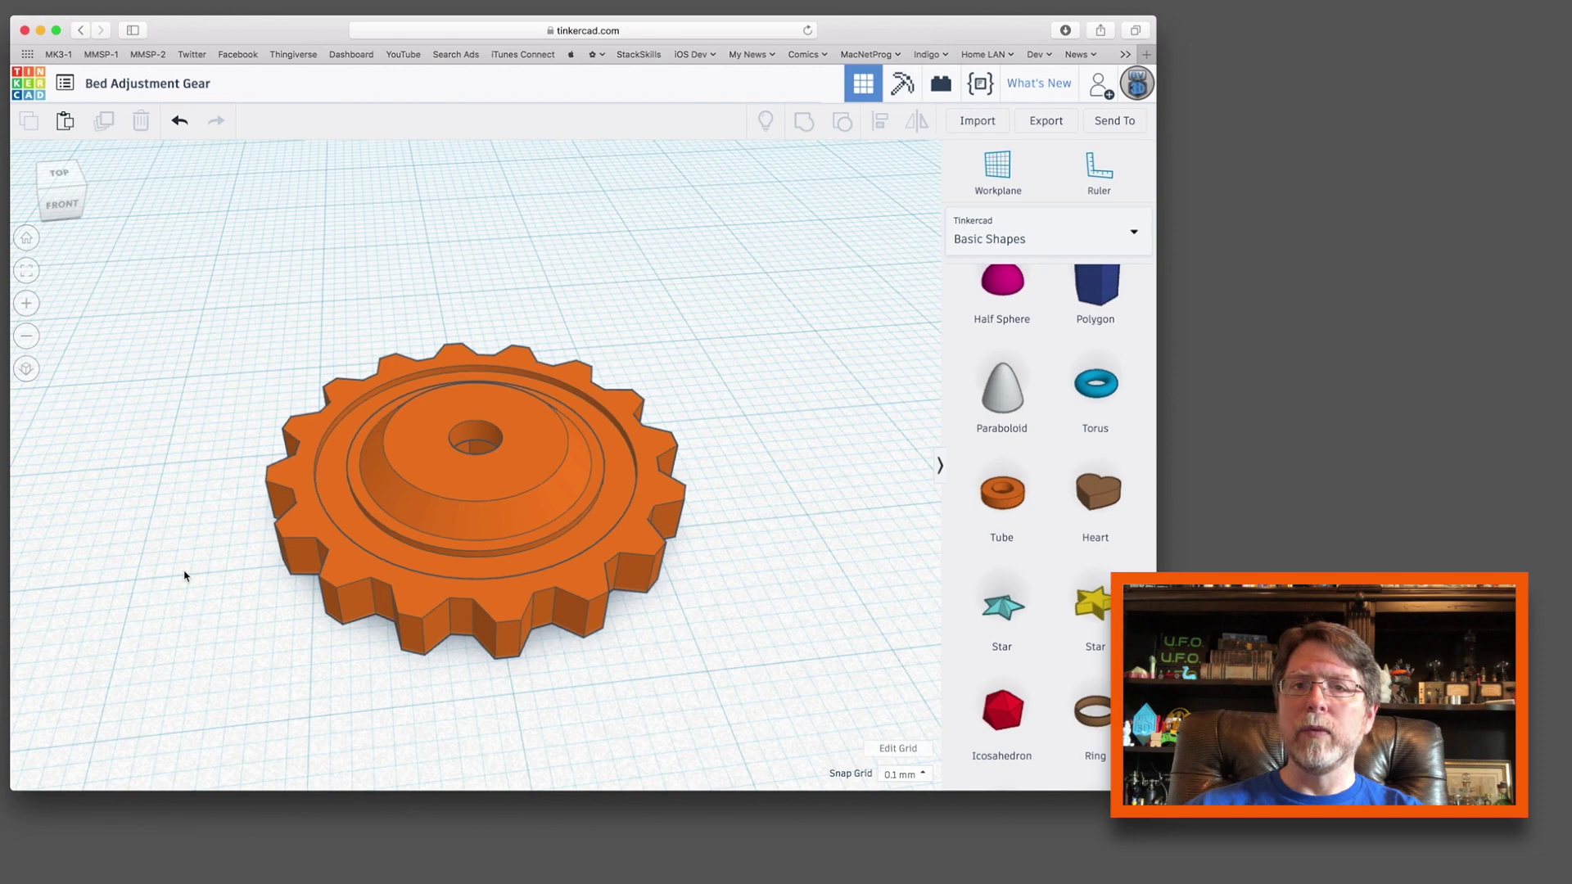
click(498, 500)
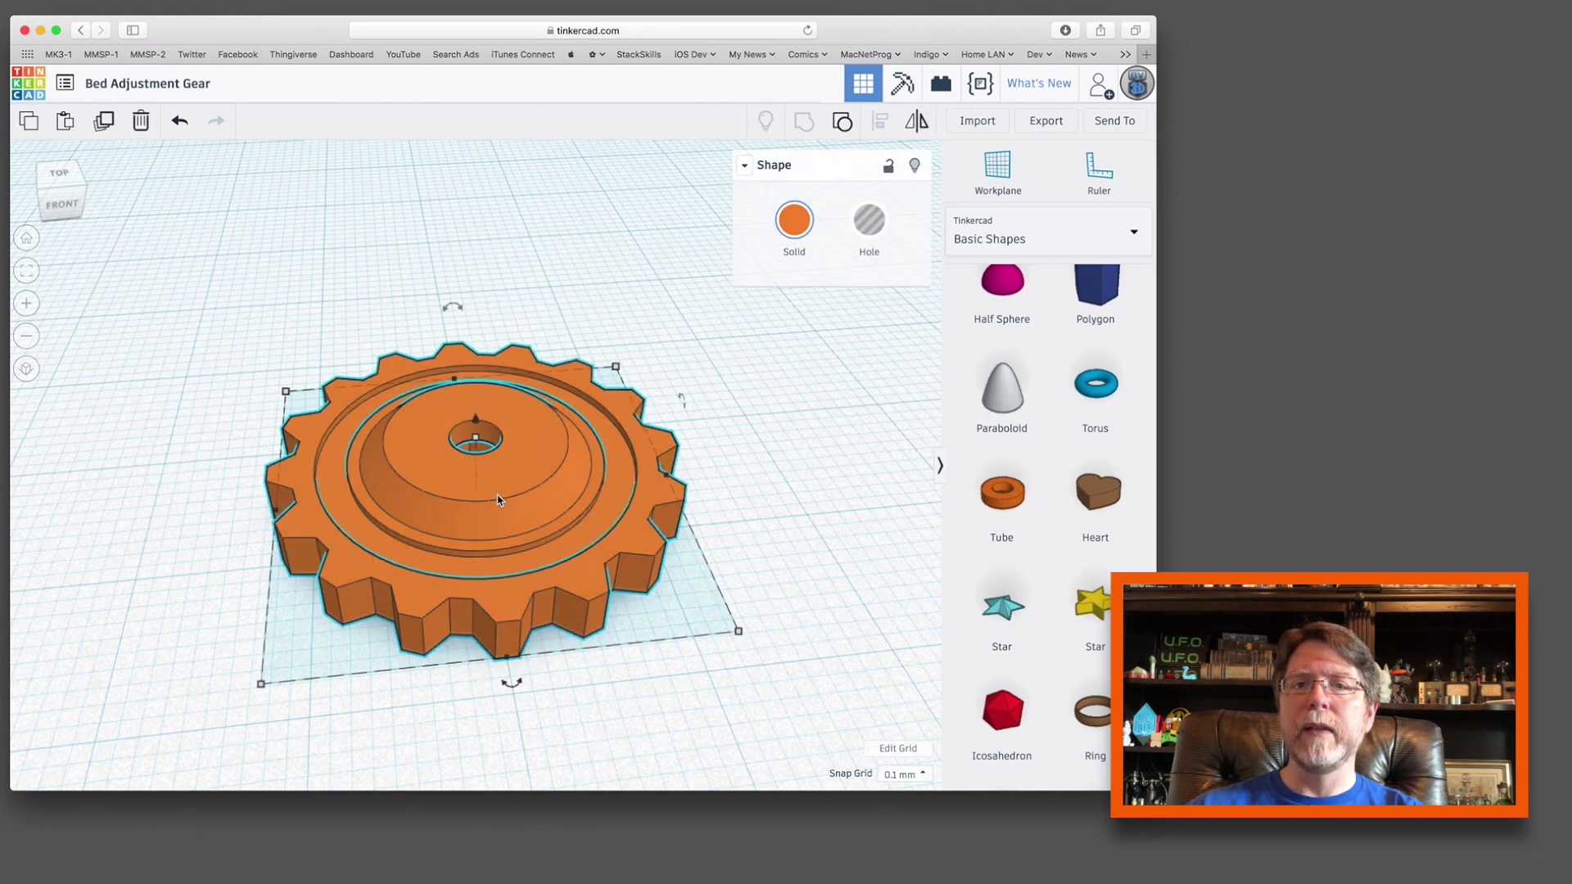
click(1063, 121)
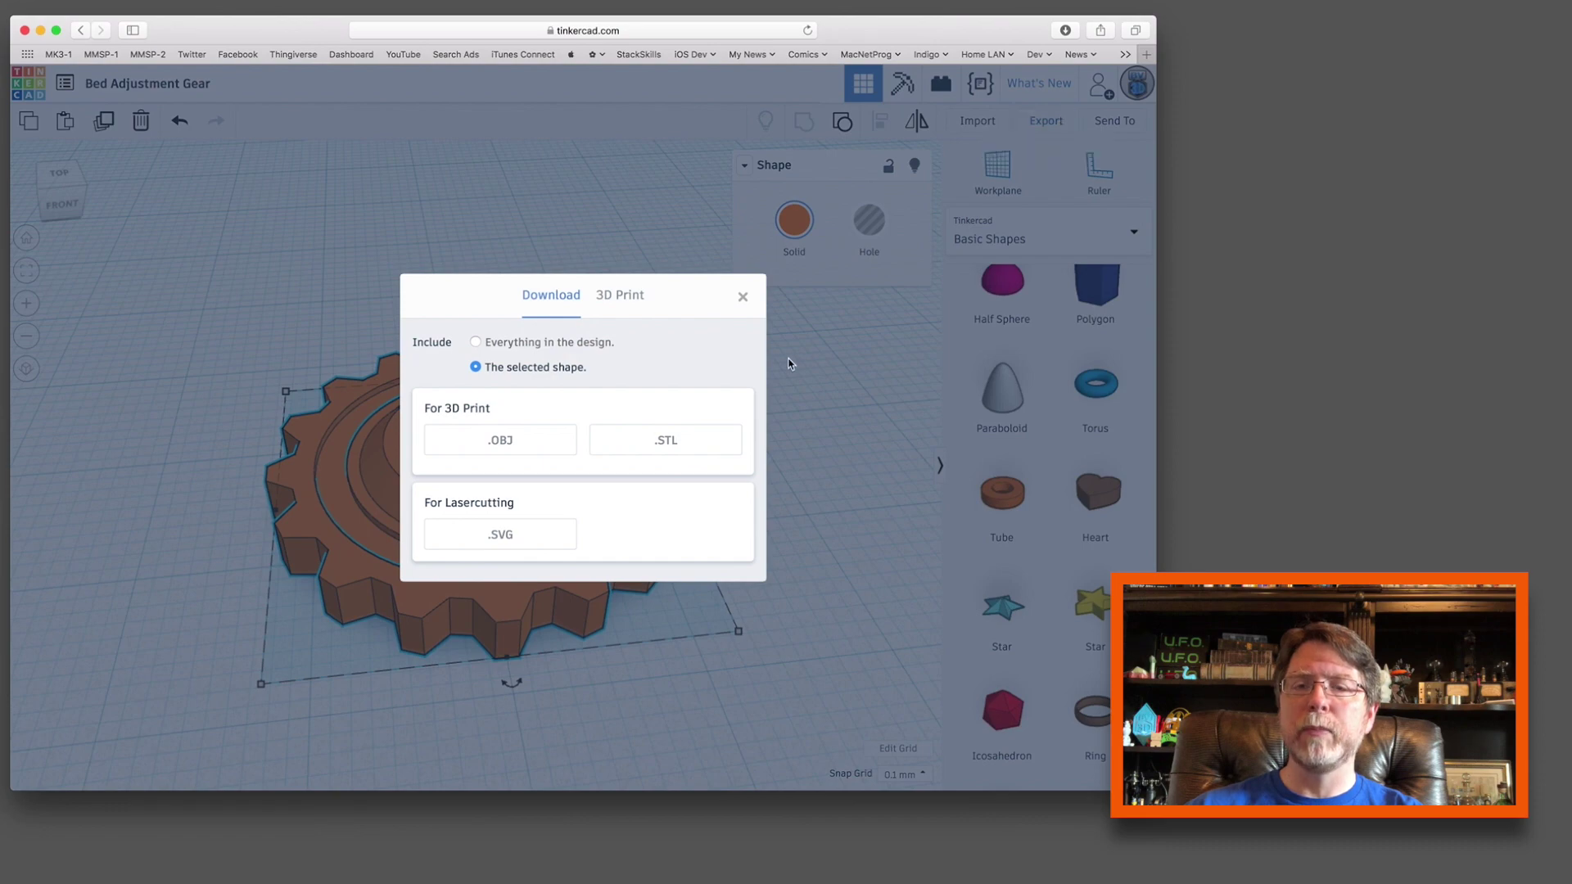
click(692, 431)
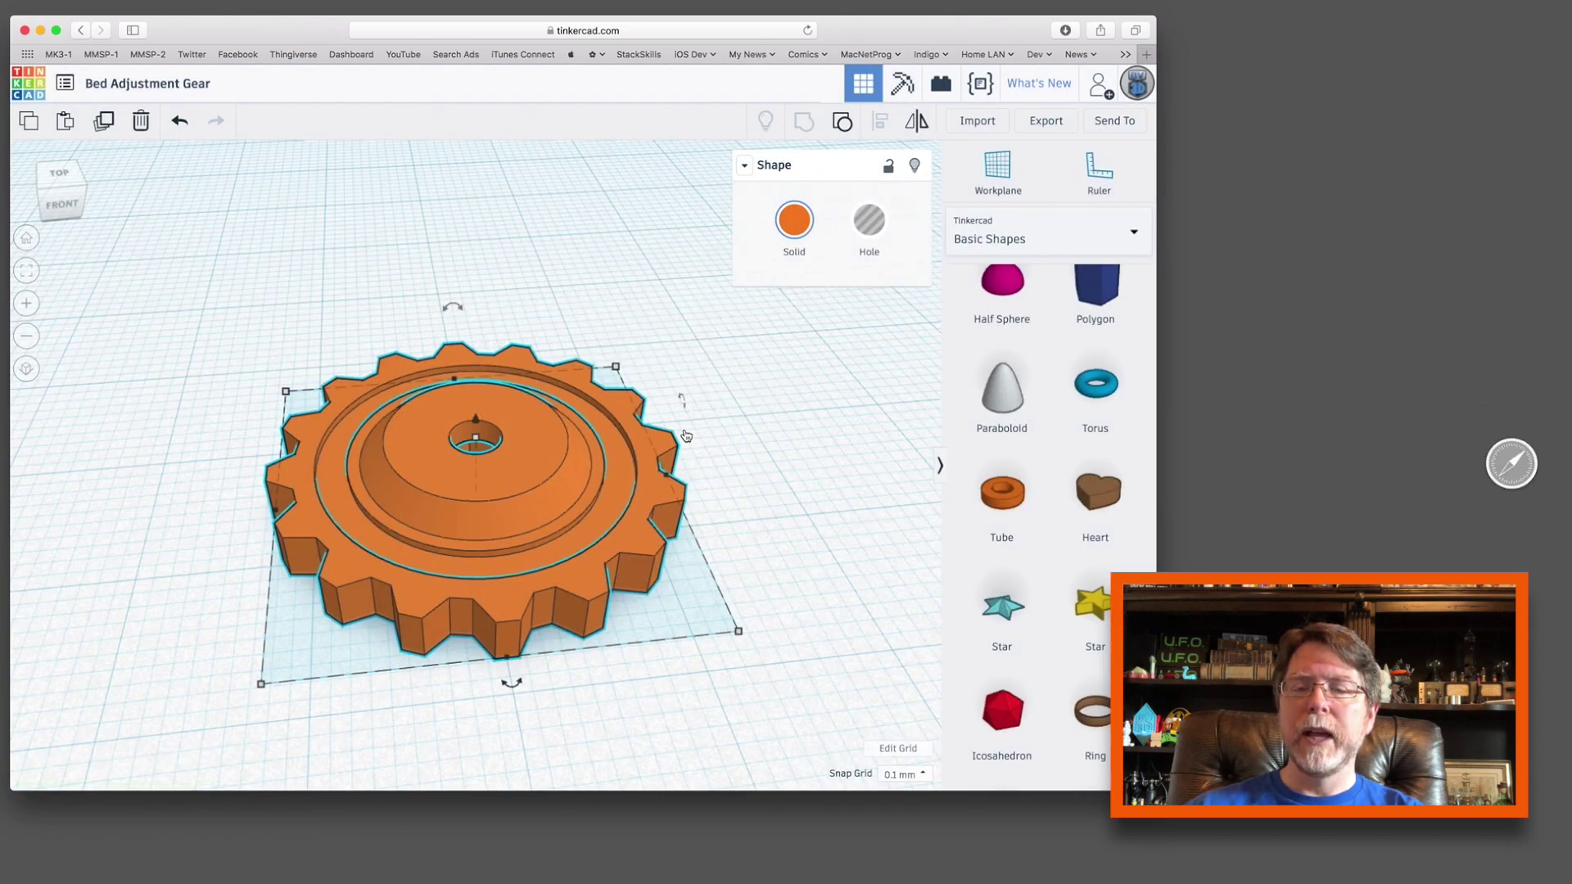